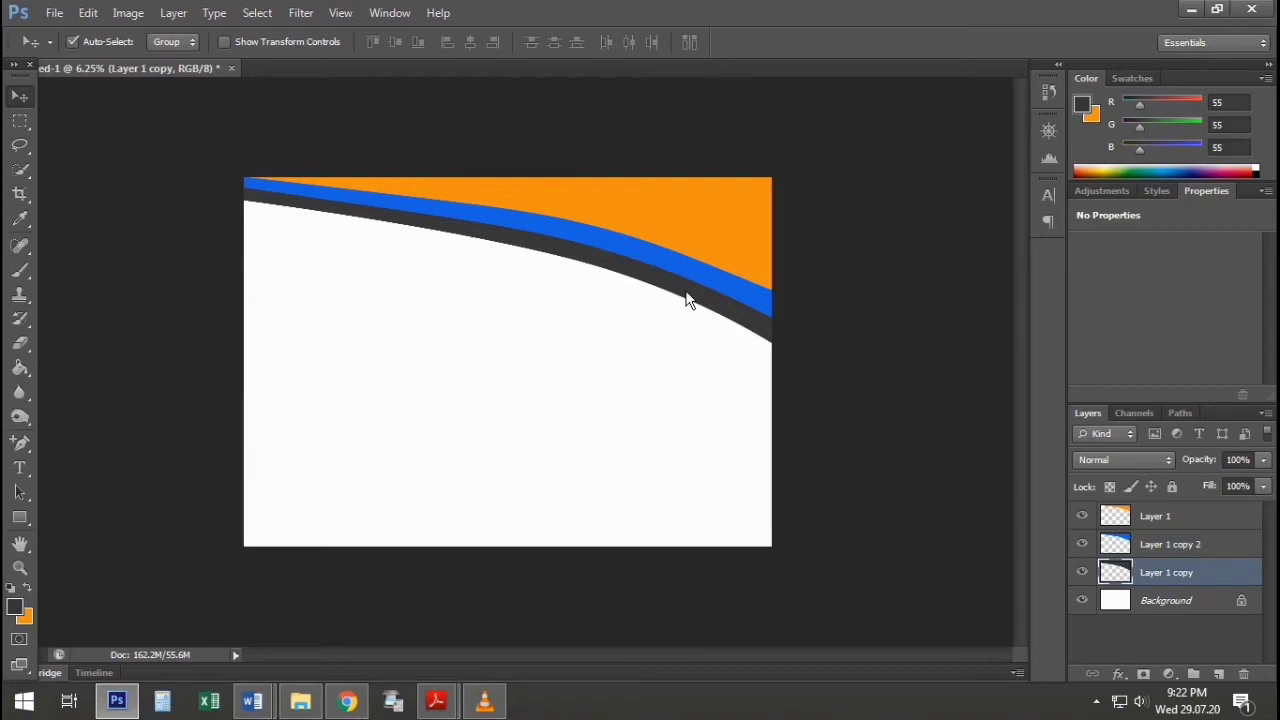
pyautogui.scroll(1, 609, 360)
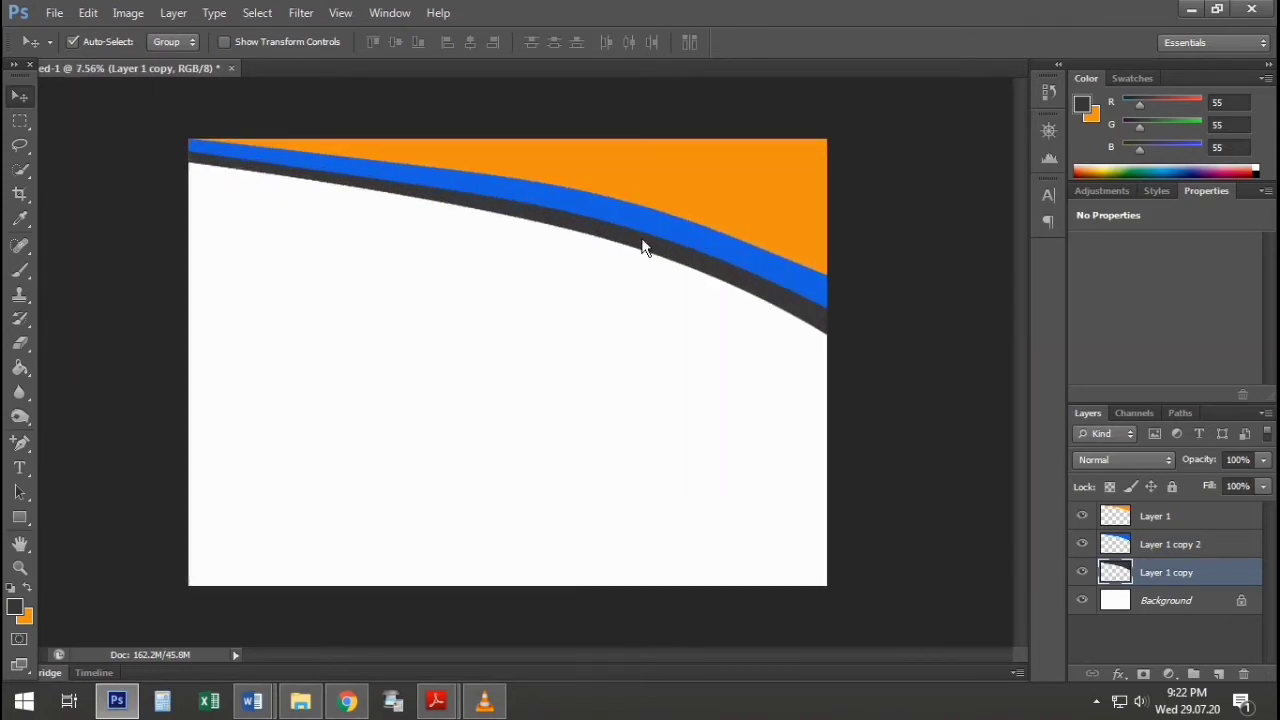
pyautogui.hotkey('ctrl', 't')
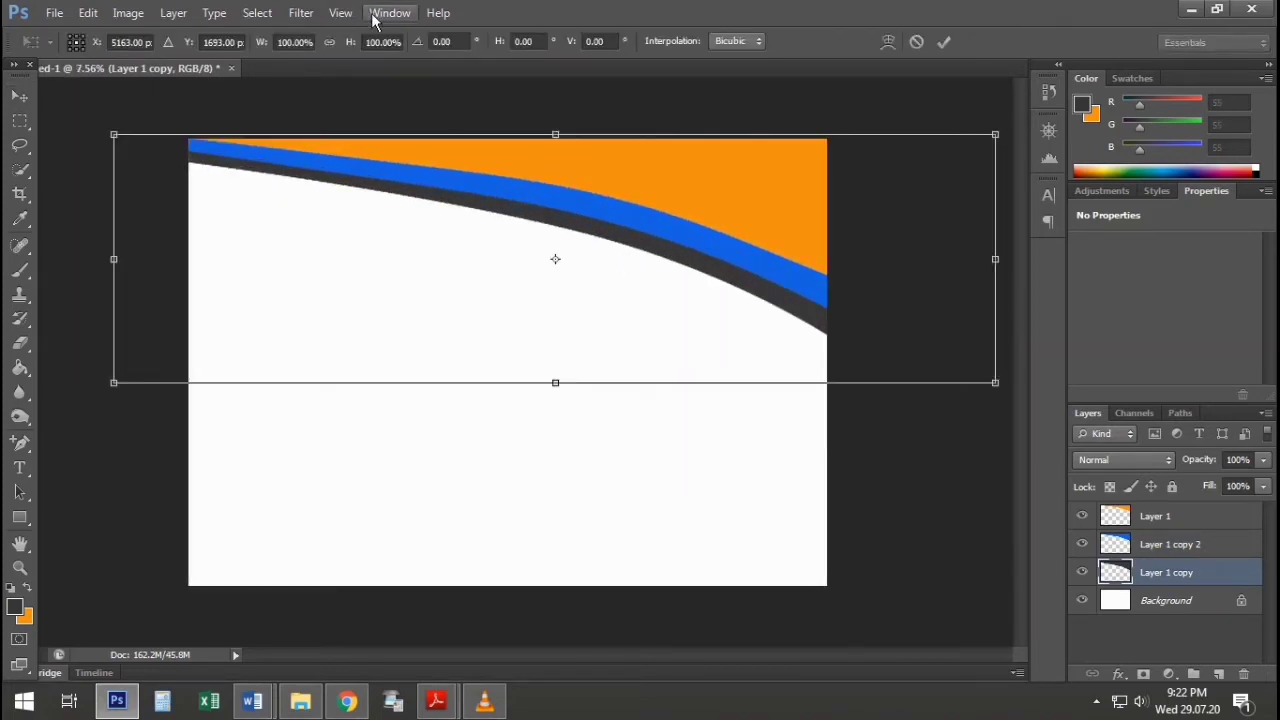
pyautogui.click(302, 13)
pyautogui.click(686, 278)
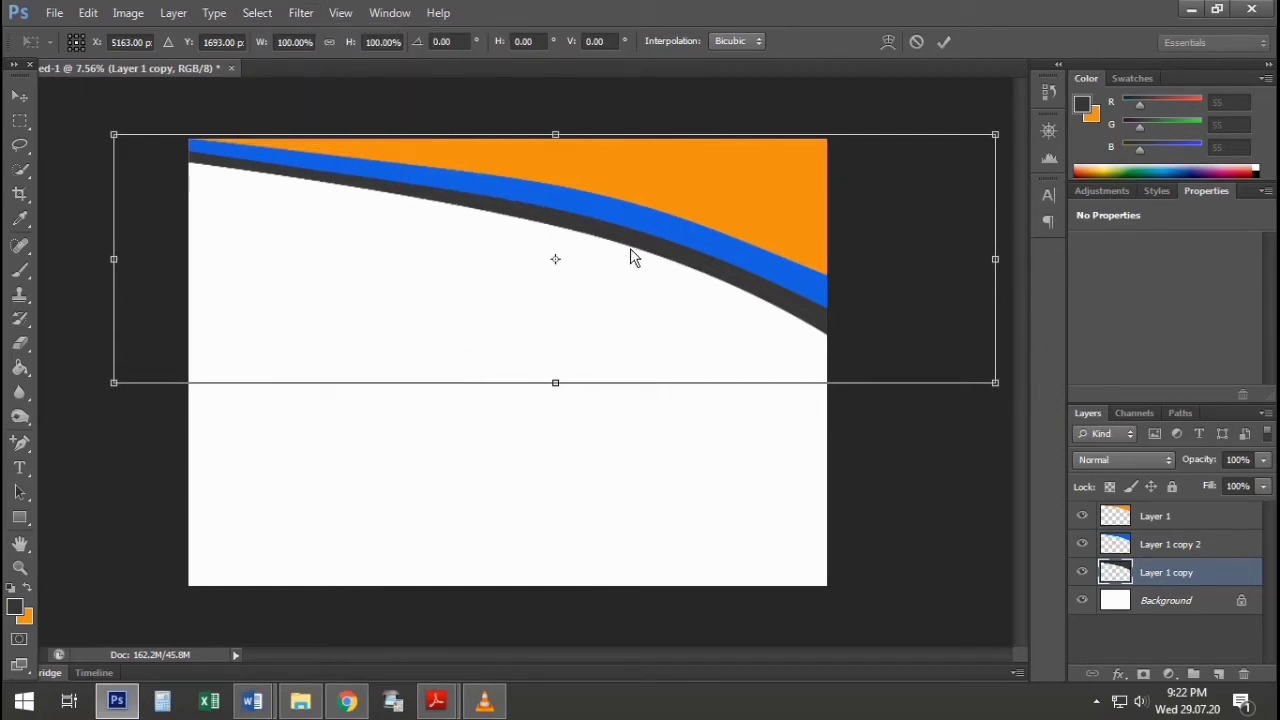
pyautogui.press('Return')
# Apply a Box Blur to the dark grey curve on Layer 1 copy so its edge is softly blurred.
pyautogui.click(301, 14)
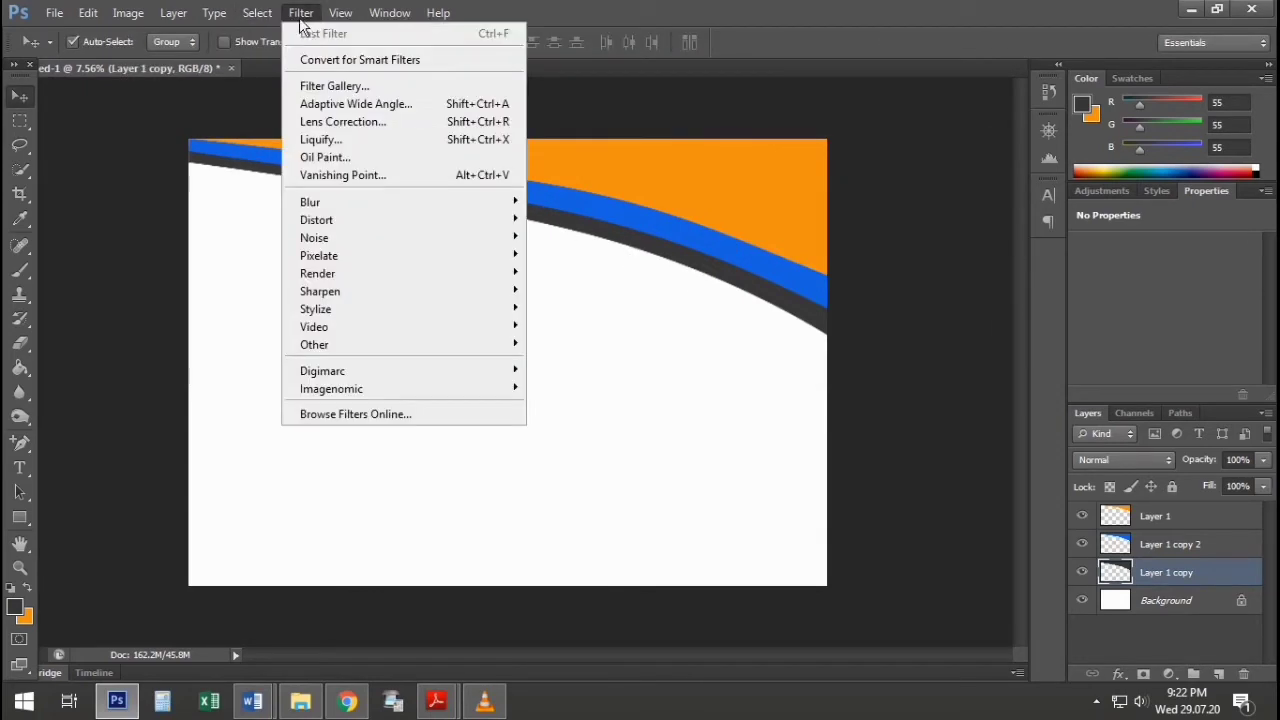
pyautogui.moveTo(400, 202)
pyautogui.click(600, 318)
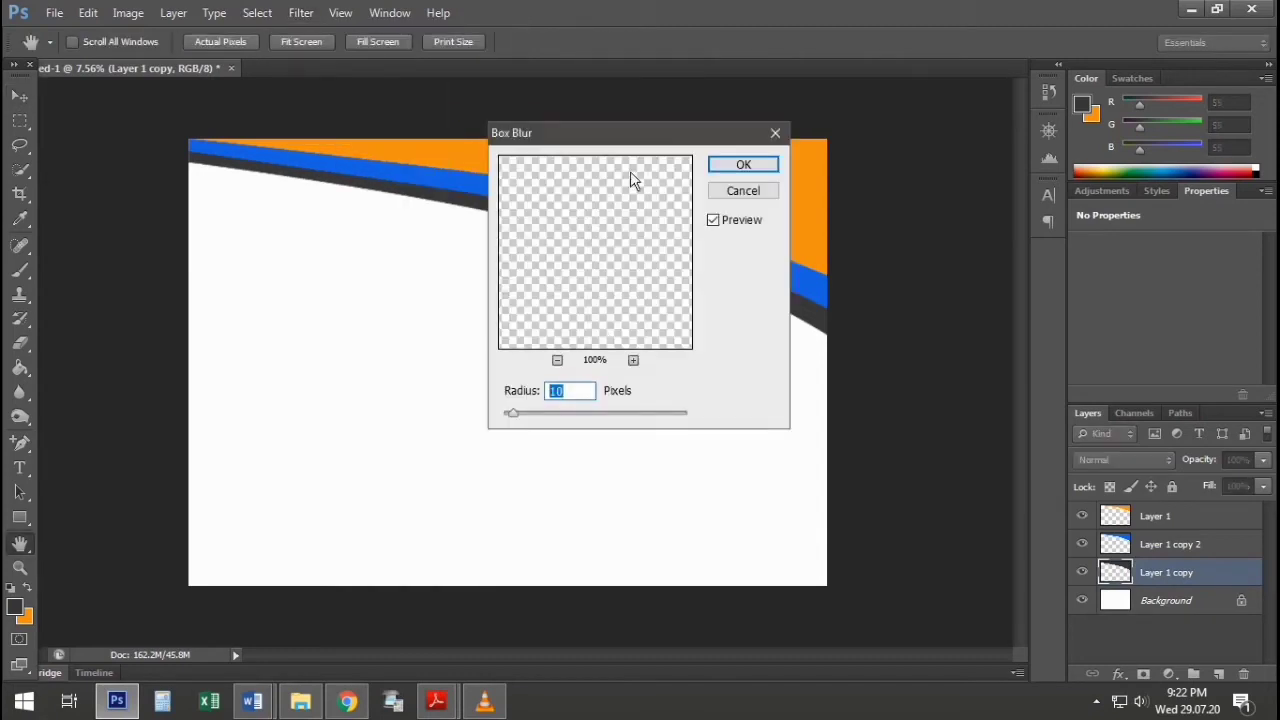
pyautogui.moveTo(620, 132); pyautogui.dragTo(808, 232)
pyautogui.moveTo(700, 512); pyautogui.dragTo(770, 505)
pyautogui.click(931, 264)
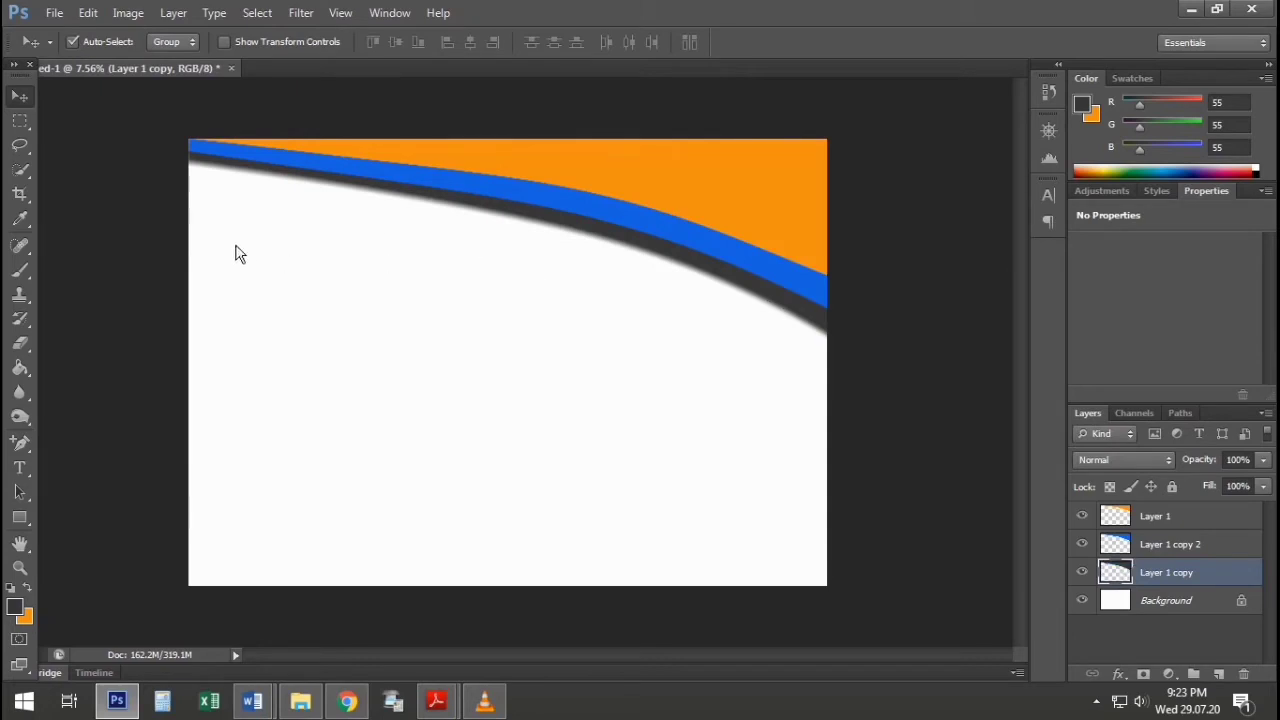
# Try to stretch the blurred dark grey curve to 110.02% height and rotate it by -0.94°.
pyautogui.hotkey('ctrl', 't')
pyautogui.moveTo(554, 383); pyautogui.dragTo(560, 414)
pyautogui.moveTo(754, 334)
pyautogui.mouseDown()
pyautogui.moveTo(763, 320)
pyautogui.moveTo(758, 330)
pyautogui.mouseUp()
pyautogui.moveTo(823, 463)
pyautogui.mouseDown()
pyautogui.moveTo(837, 460)
pyautogui.moveTo(826, 458)
pyautogui.mouseUp()
pyautogui.click(28, 98)
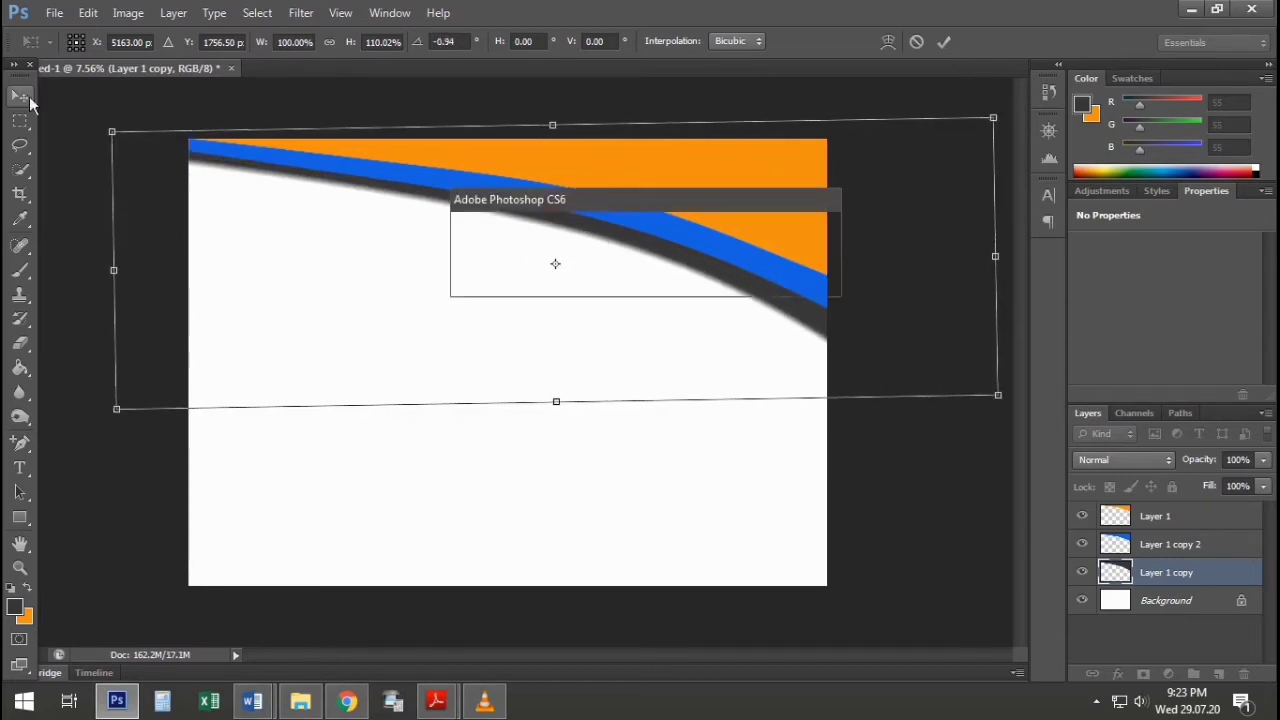
pyautogui.click(568, 283)
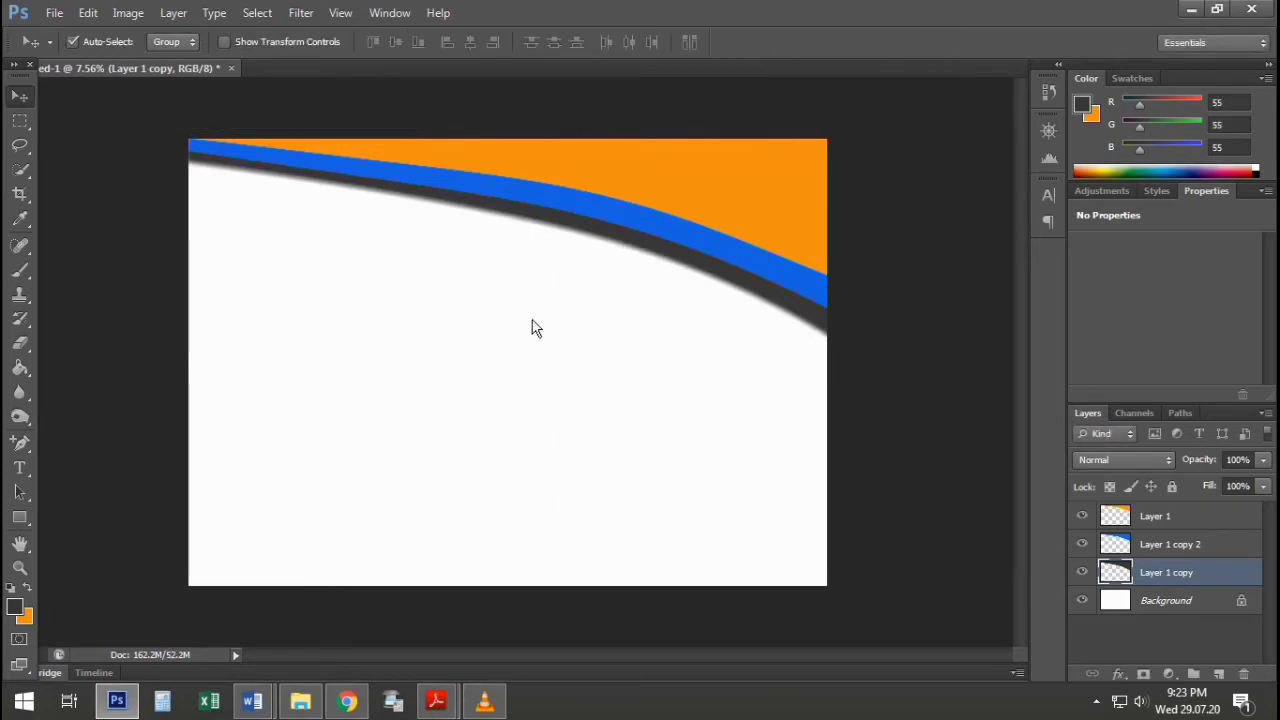
# Draw a closed Pen path with a sloping upper edge around the bottom of the canvas and duplicate Layer 1 copy.
pyautogui.click(33, 442)
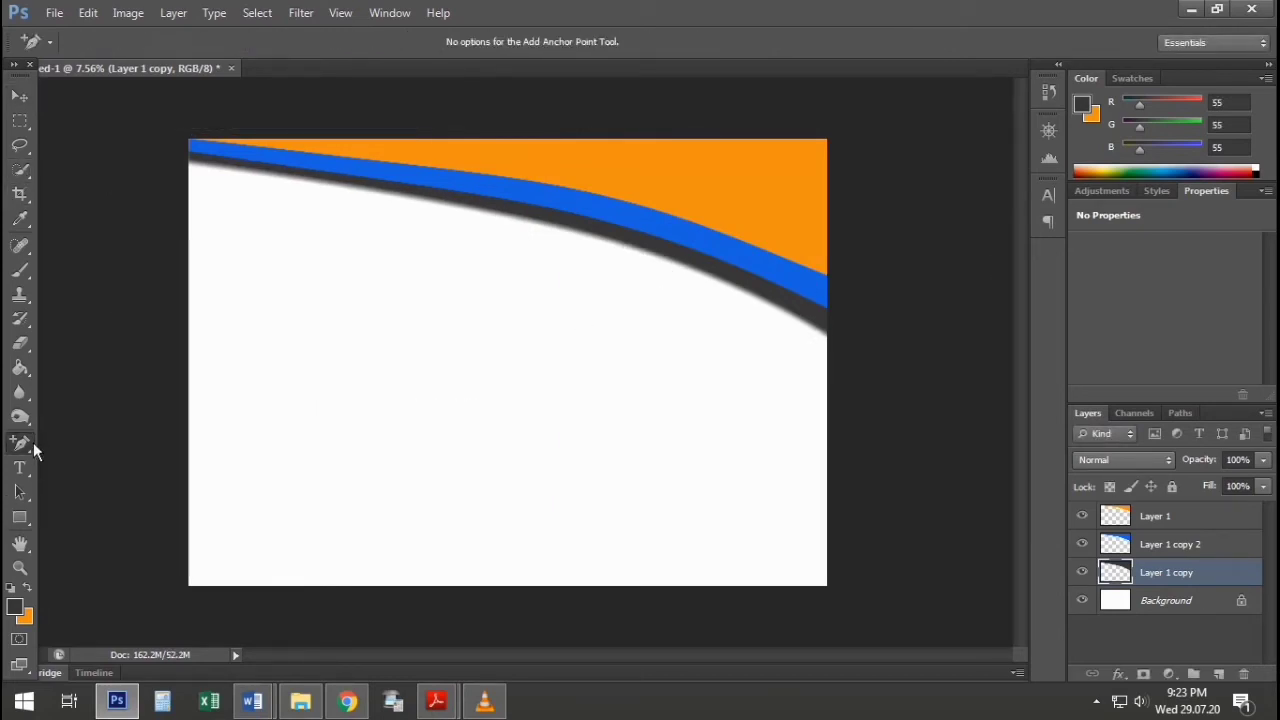
pyautogui.click(97, 458)
pyautogui.click(152, 473)
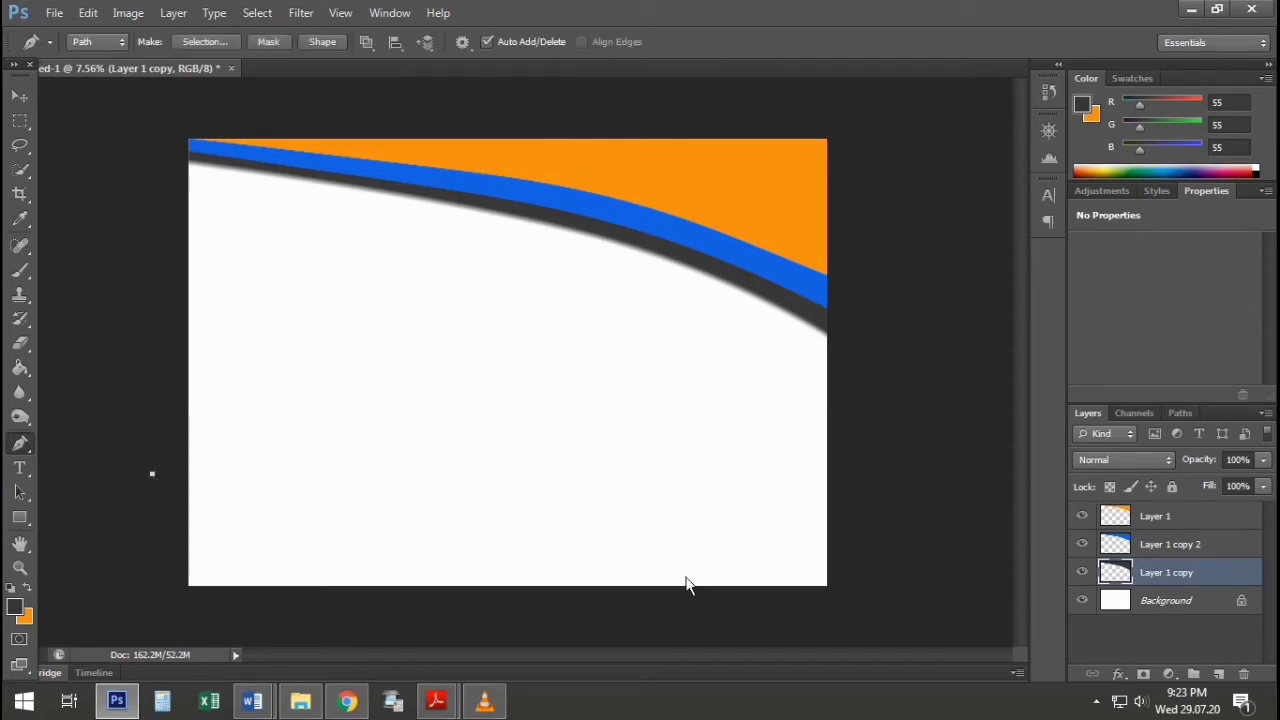
pyautogui.click(851, 580)
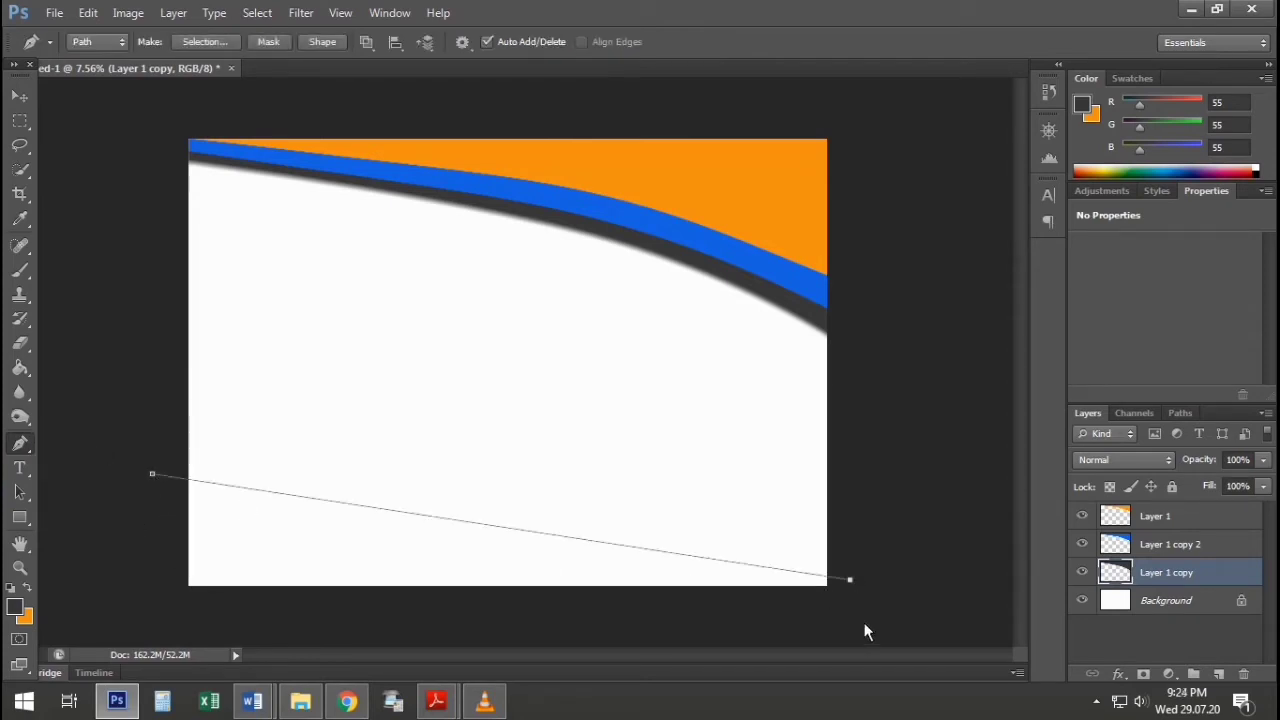
pyautogui.click(209, 622)
pyautogui.click(152, 474)
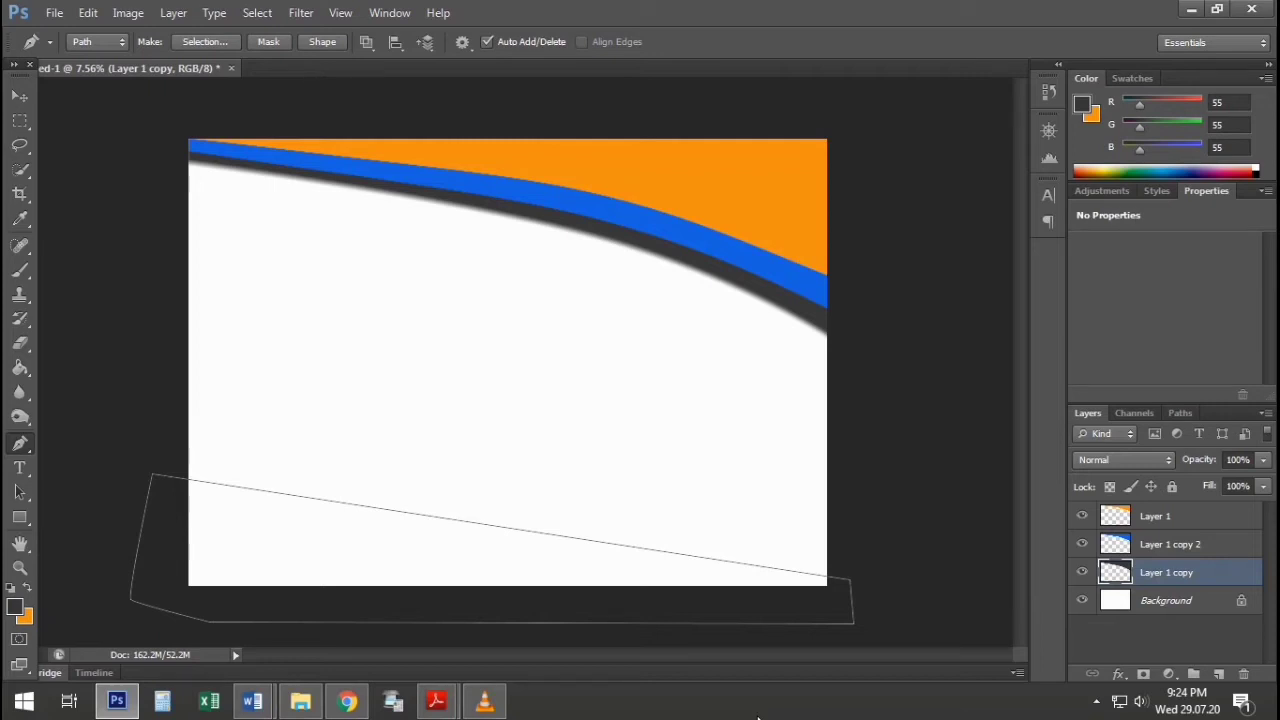
pyautogui.hotkey('ctrl', 'j')
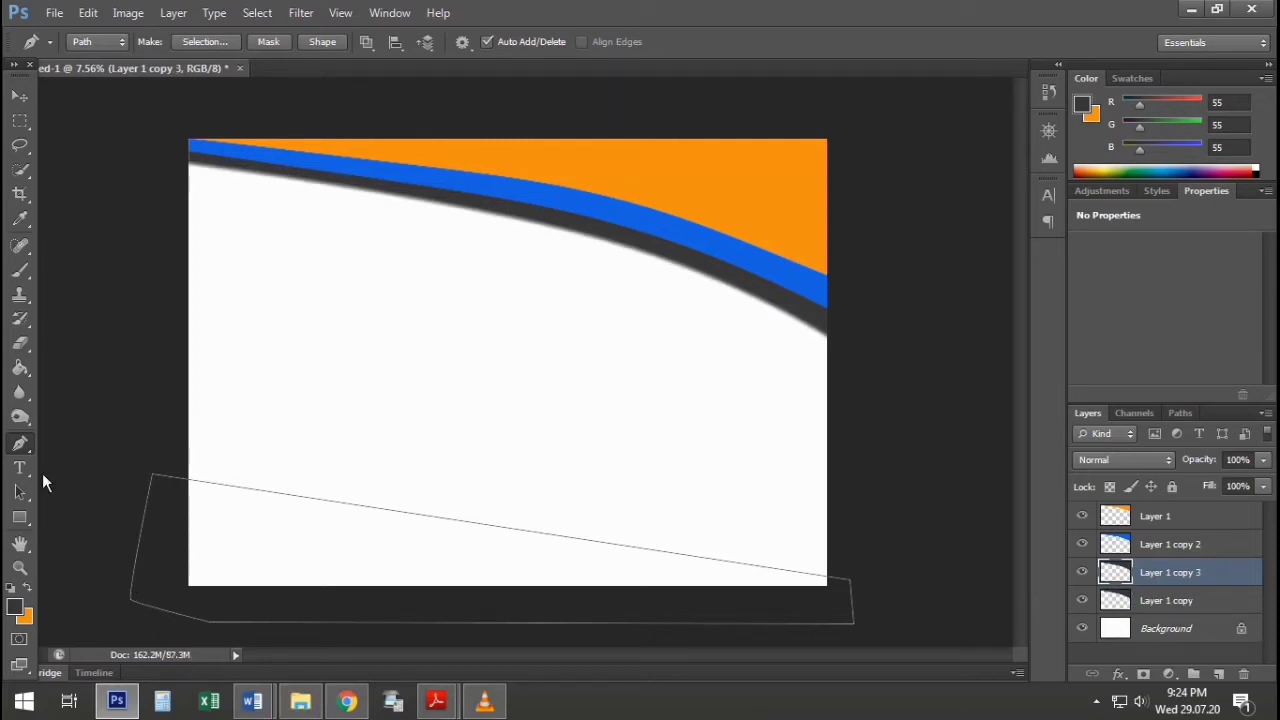
# Bow the path's sloping upper edge downward with an added anchor point and convert the path to a selection.
pyautogui.rightClick(24, 451)
pyautogui.click(112, 477)
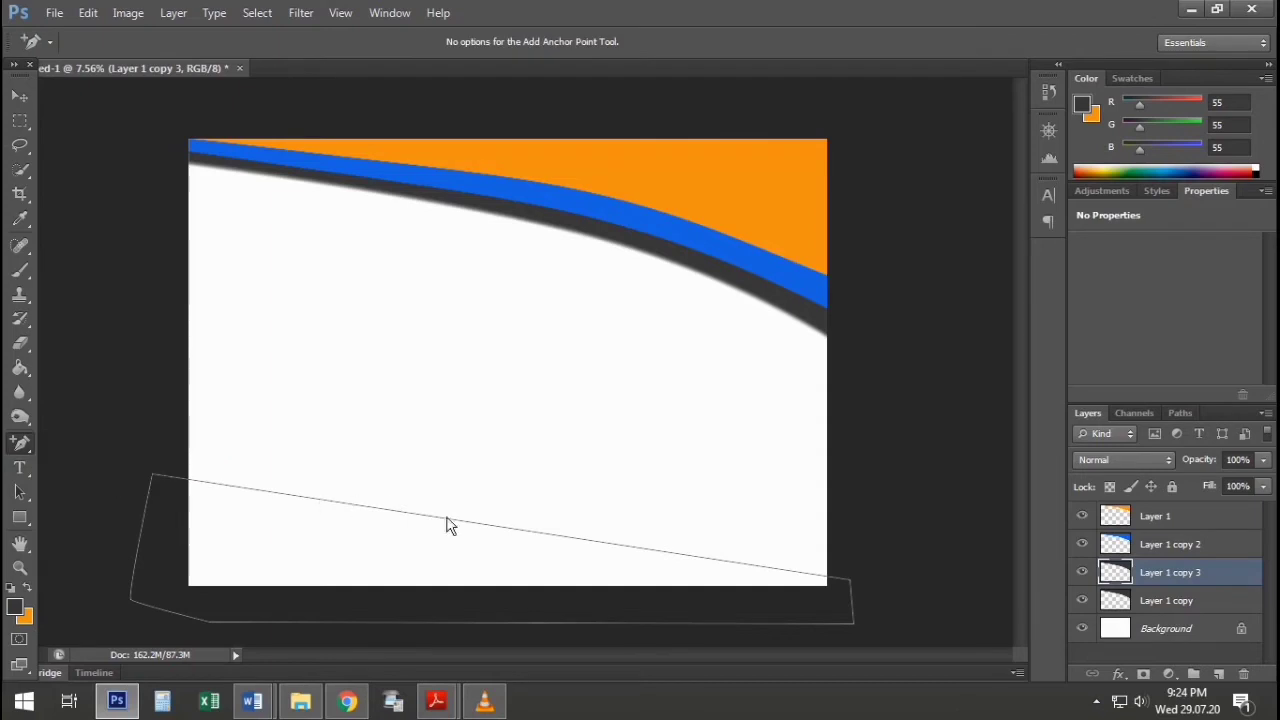
pyautogui.click(469, 522)
pyautogui.moveTo(472, 524); pyautogui.dragTo(414, 548)
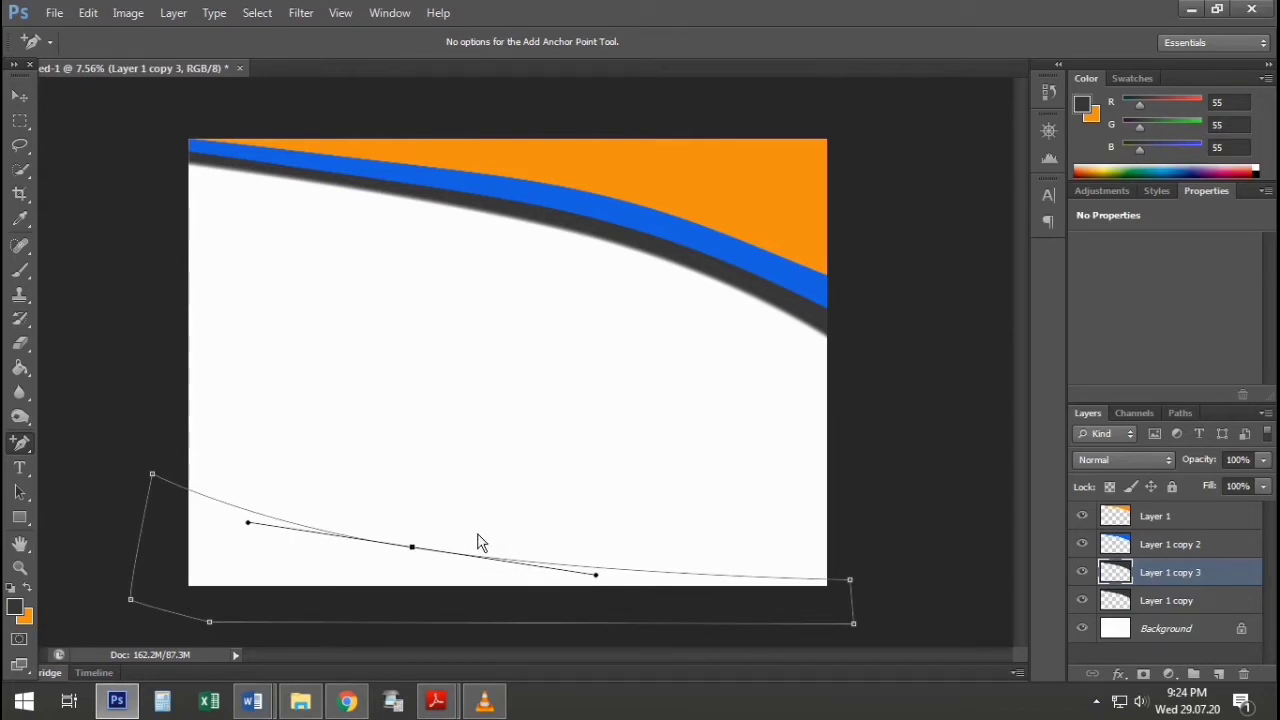
pyautogui.hotkey('ctrl', 'Return')
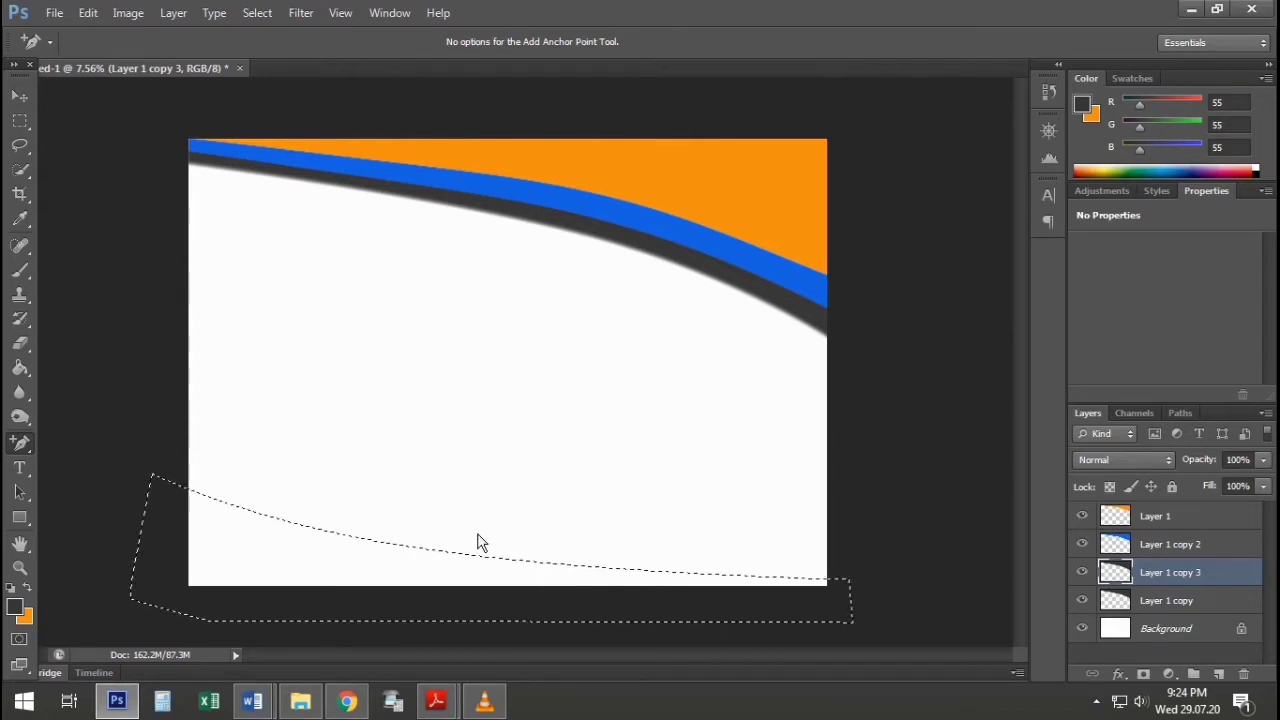
# Fill the curved bottom selection on Layer 1 copy 3 with medium blue 3a6cbe and deselect it.
pyautogui.click(18, 608)
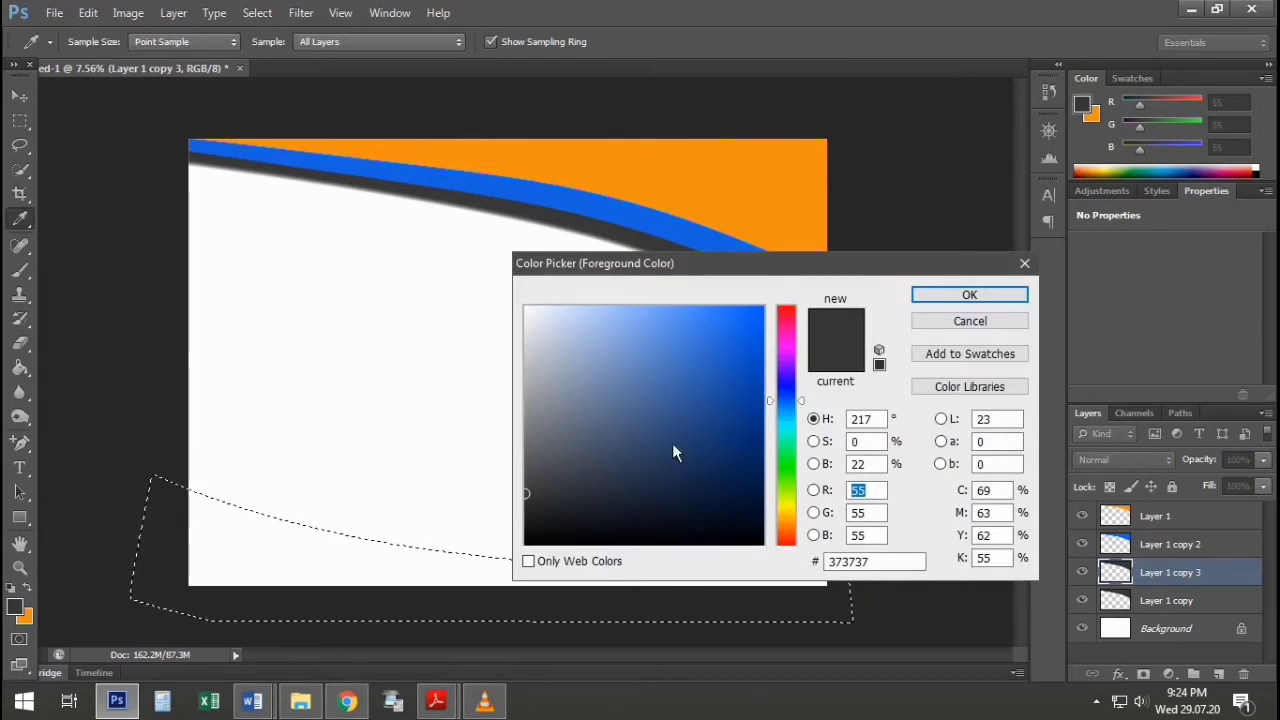
pyautogui.click(689, 369)
pyautogui.click(936, 295)
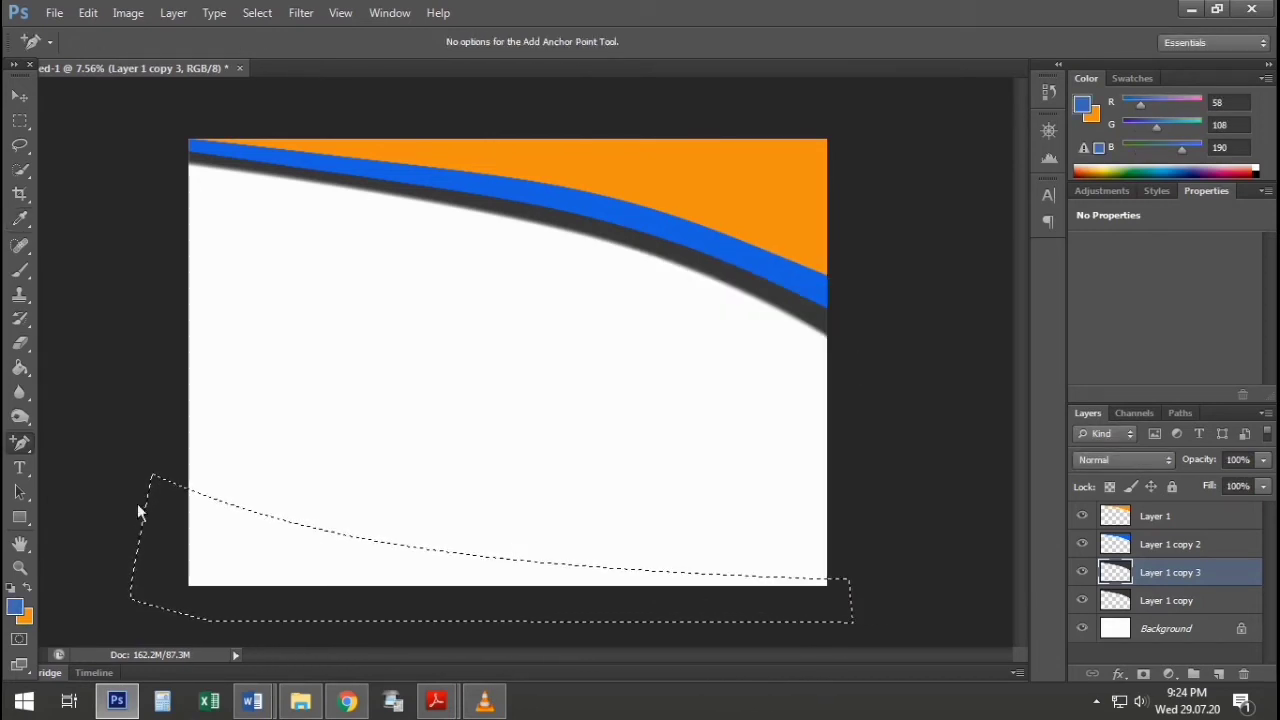
pyautogui.click(20, 368)
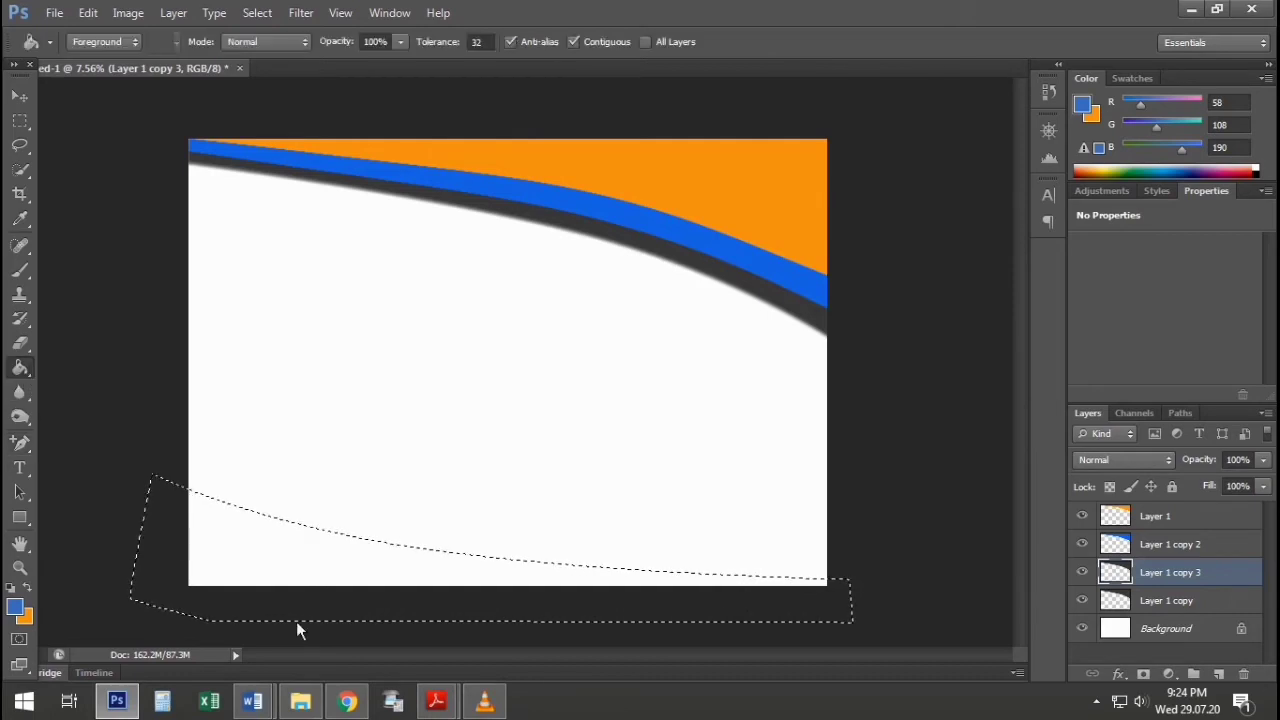
pyautogui.click(308, 553)
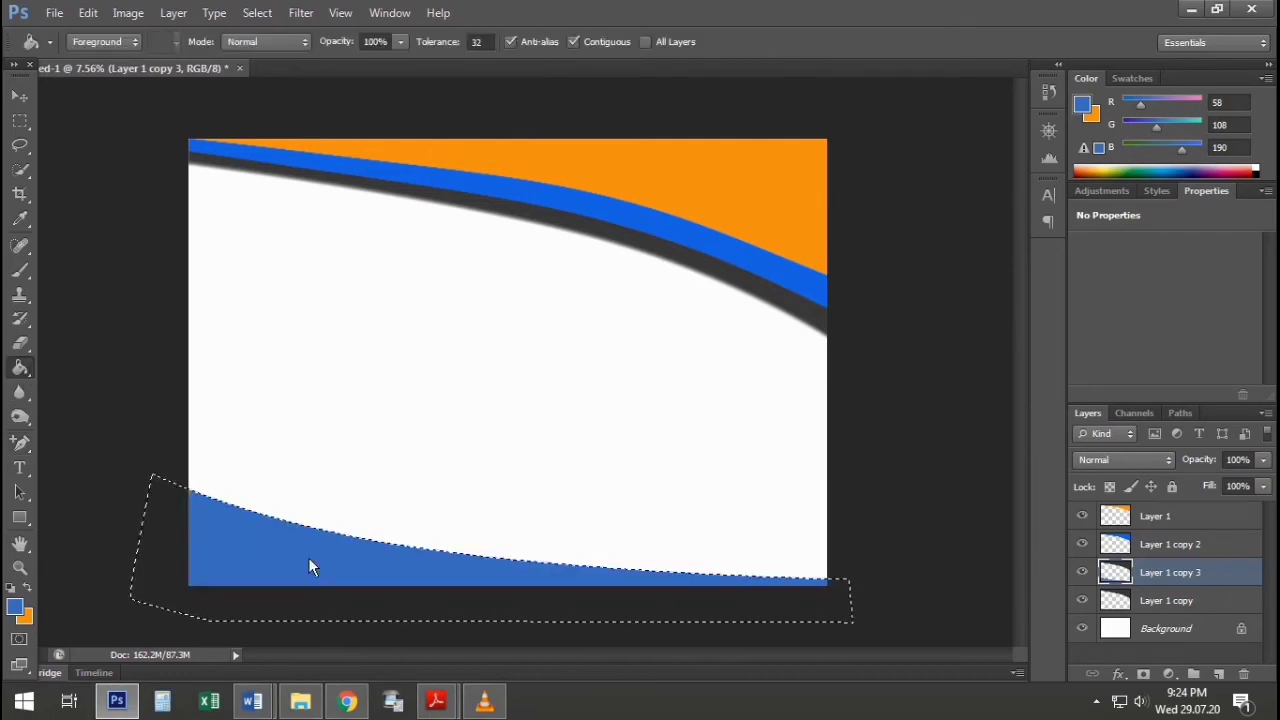
pyautogui.click(20, 95)
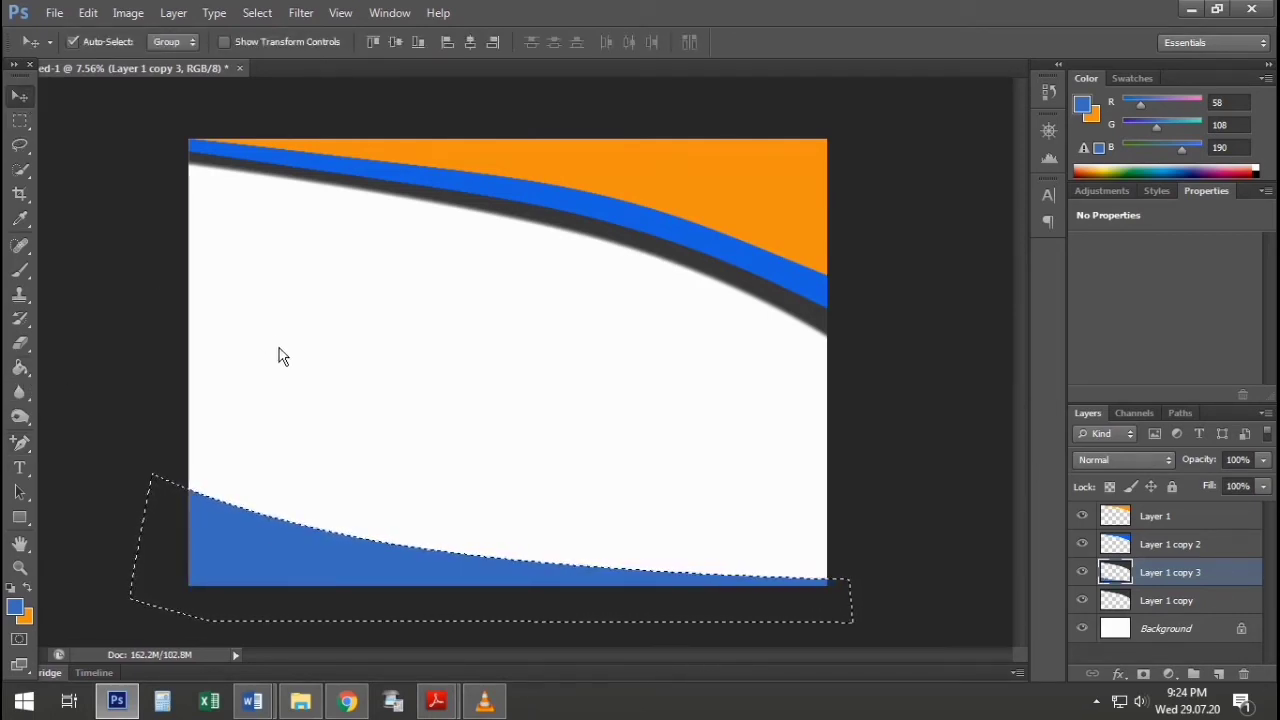
pyautogui.hotkey('ctrl', 'd')
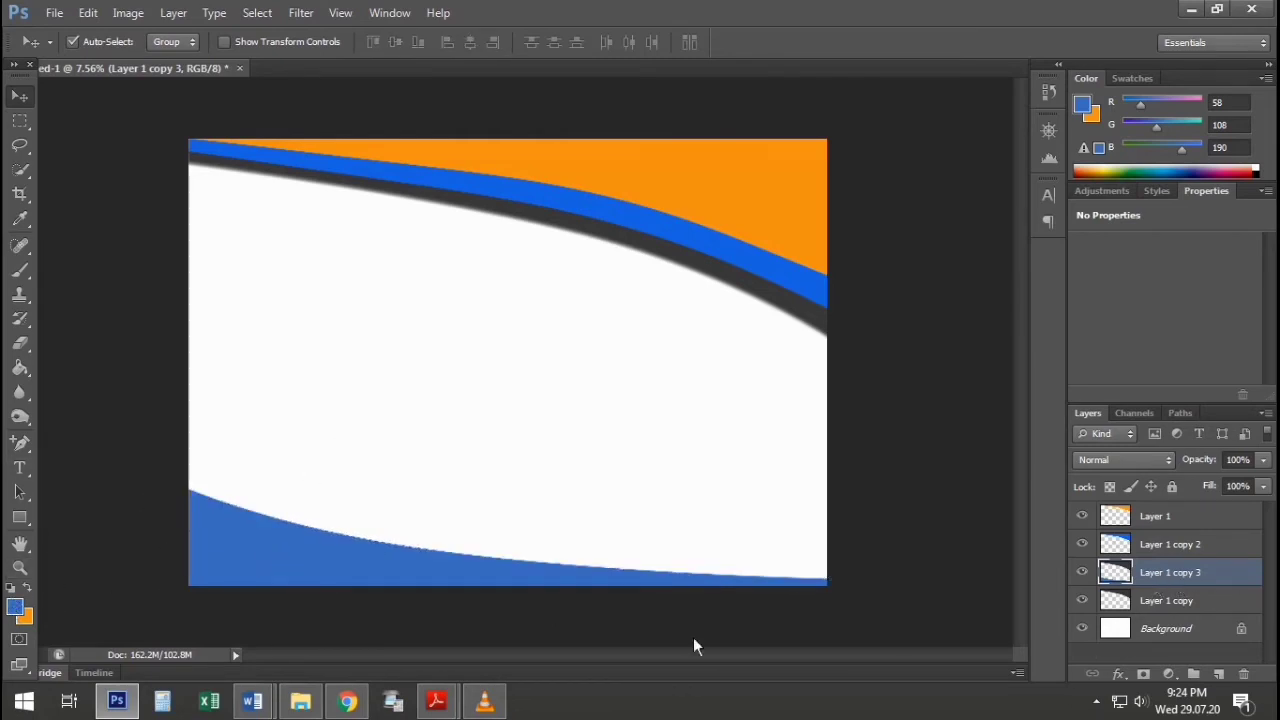
pyautogui.hotkey('ctrl', 't')
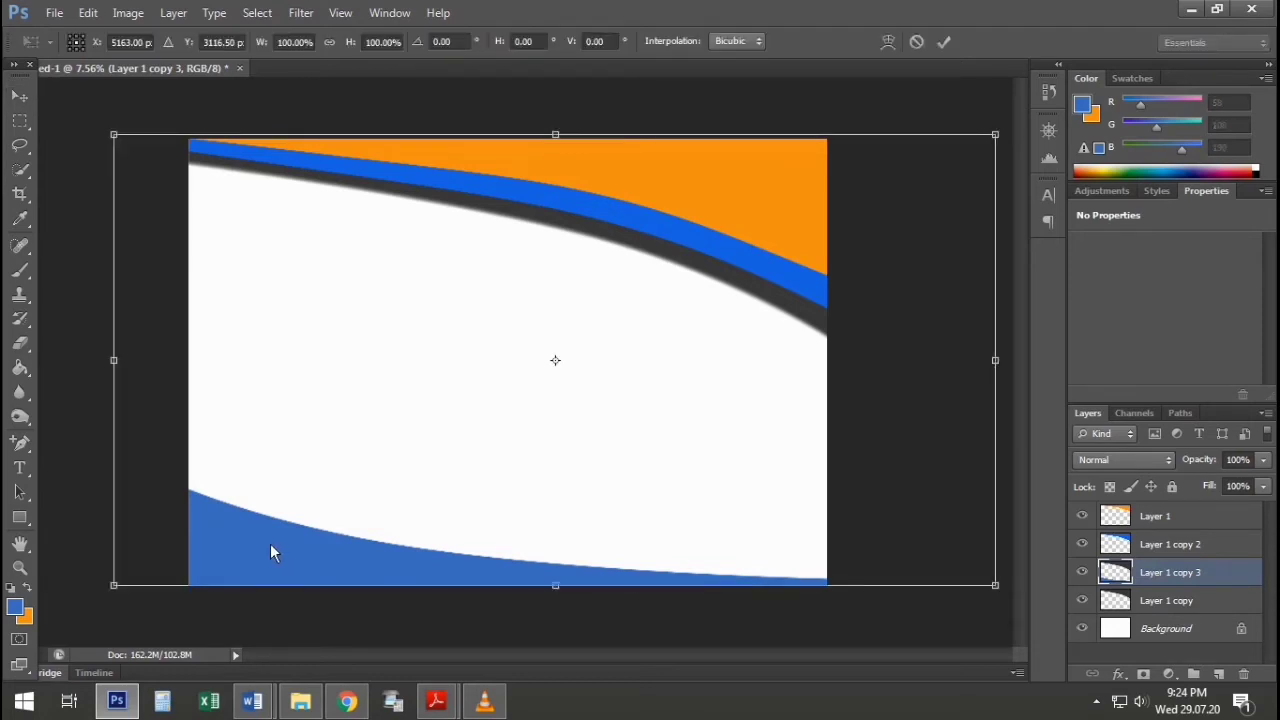
pyautogui.press('Return')
pyautogui.moveTo(314, 557); pyautogui.dragTo(315, 546)
pyautogui.hotkey('ctrl', 't')
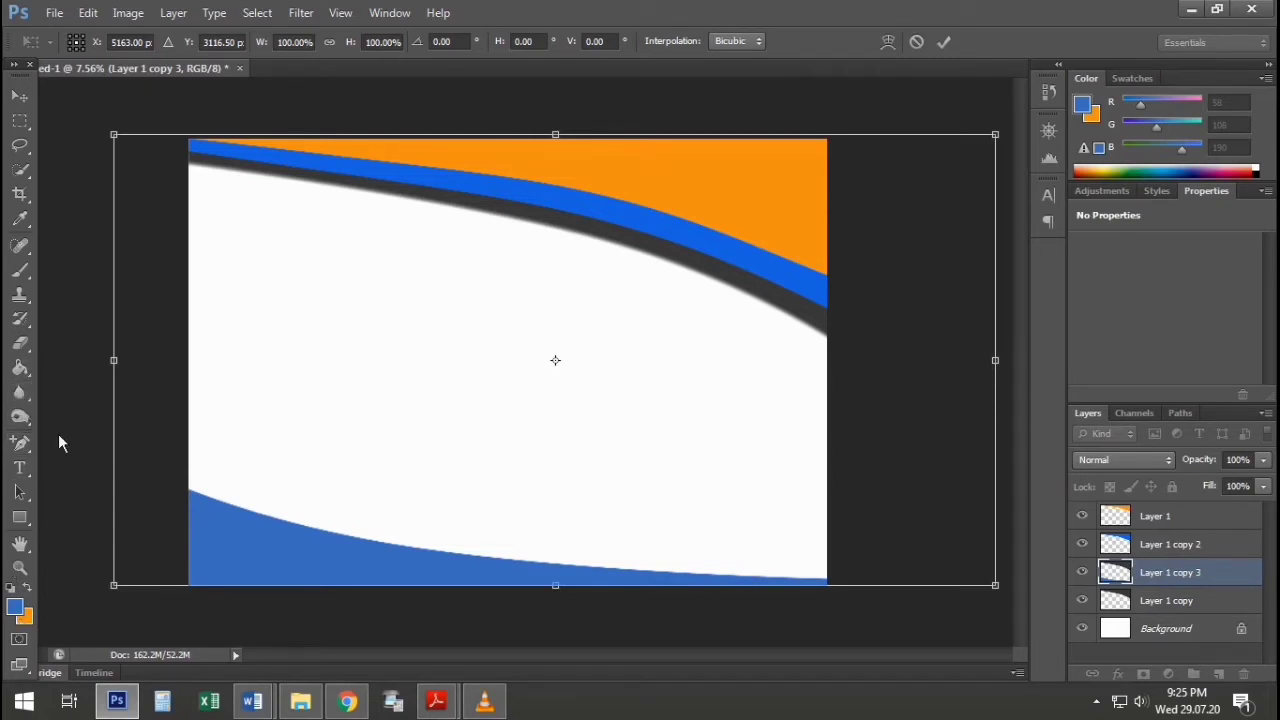
pyautogui.press('v')
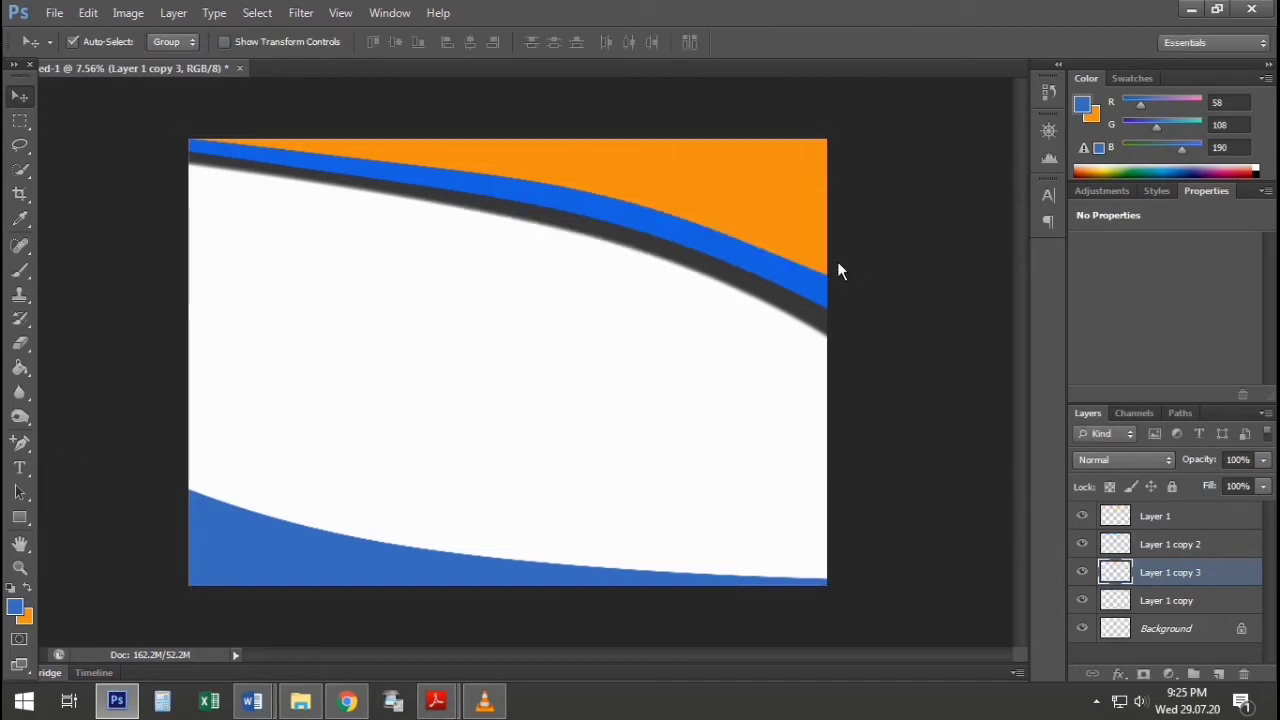
pyautogui.moveTo(270, 550)
pyautogui.mouseDown()
pyautogui.moveTo(279, 527)
pyautogui.moveTo(270, 549)
pyautogui.mouseUp()
# Recolour the bottom curve on Layer 1 copy 3 with the darker blue 003fa7 using the Paint Bucket.
pyautogui.click(15, 607)
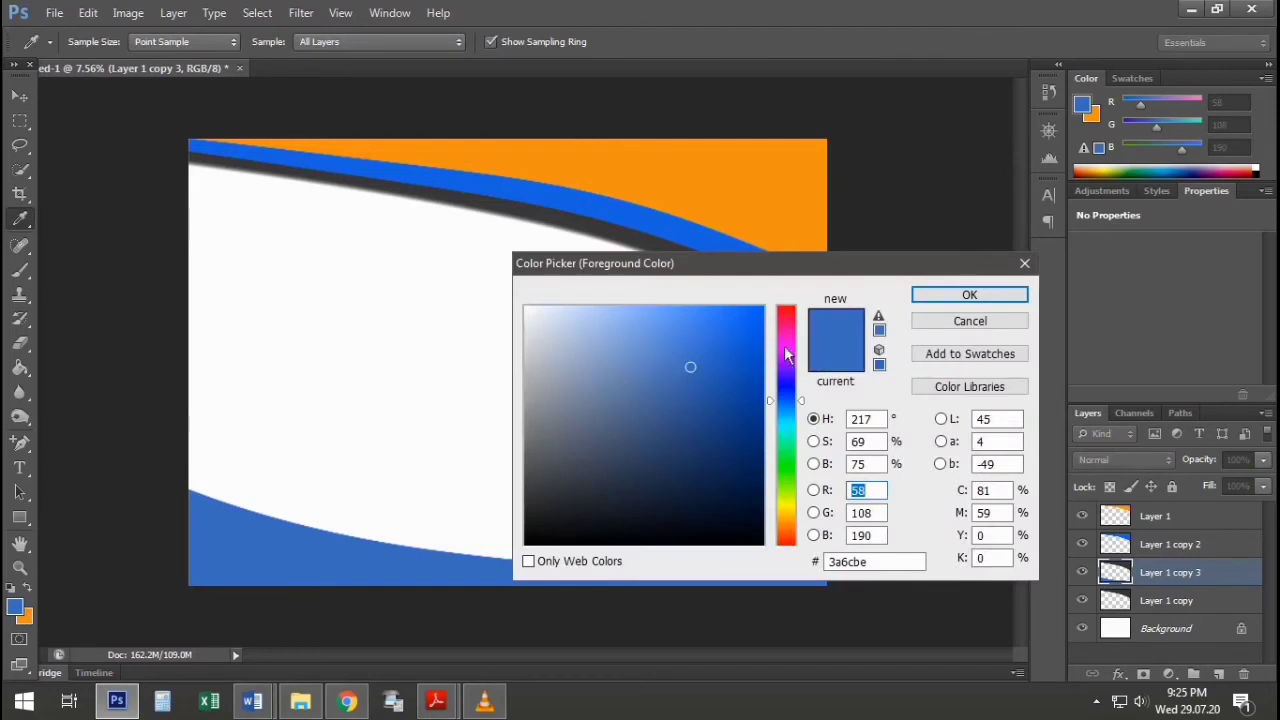
pyautogui.moveTo(748, 440)
pyautogui.mouseDown()
pyautogui.moveTo(779, 390)
pyautogui.moveTo(780, 315)
pyautogui.moveTo(780, 388)
pyautogui.mouseUp()
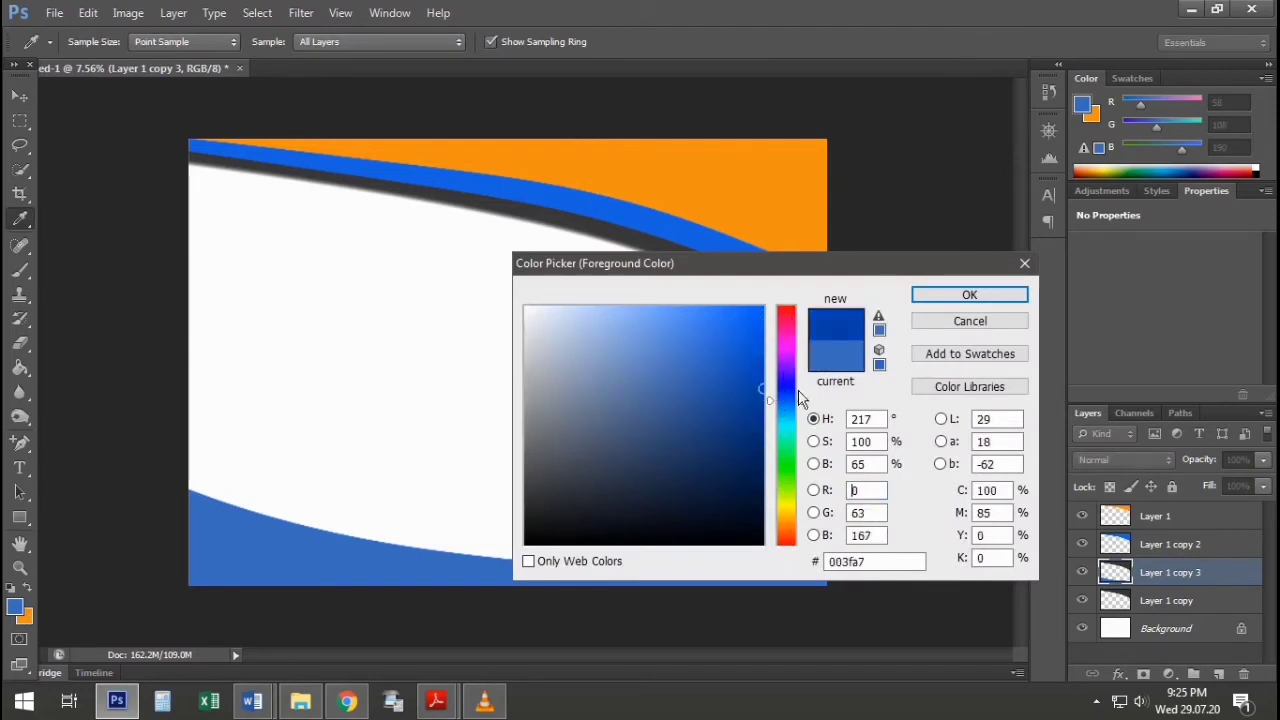
pyautogui.click(1003, 300)
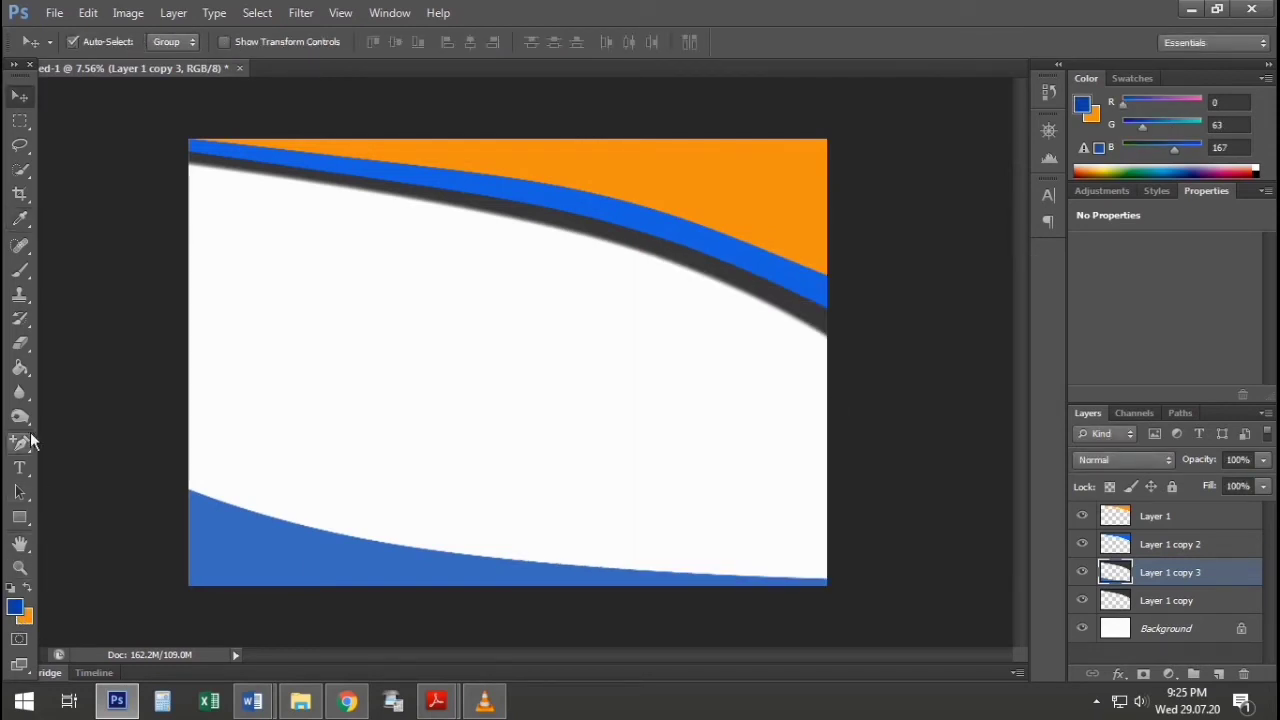
pyautogui.click(20, 367)
pyautogui.click(227, 527)
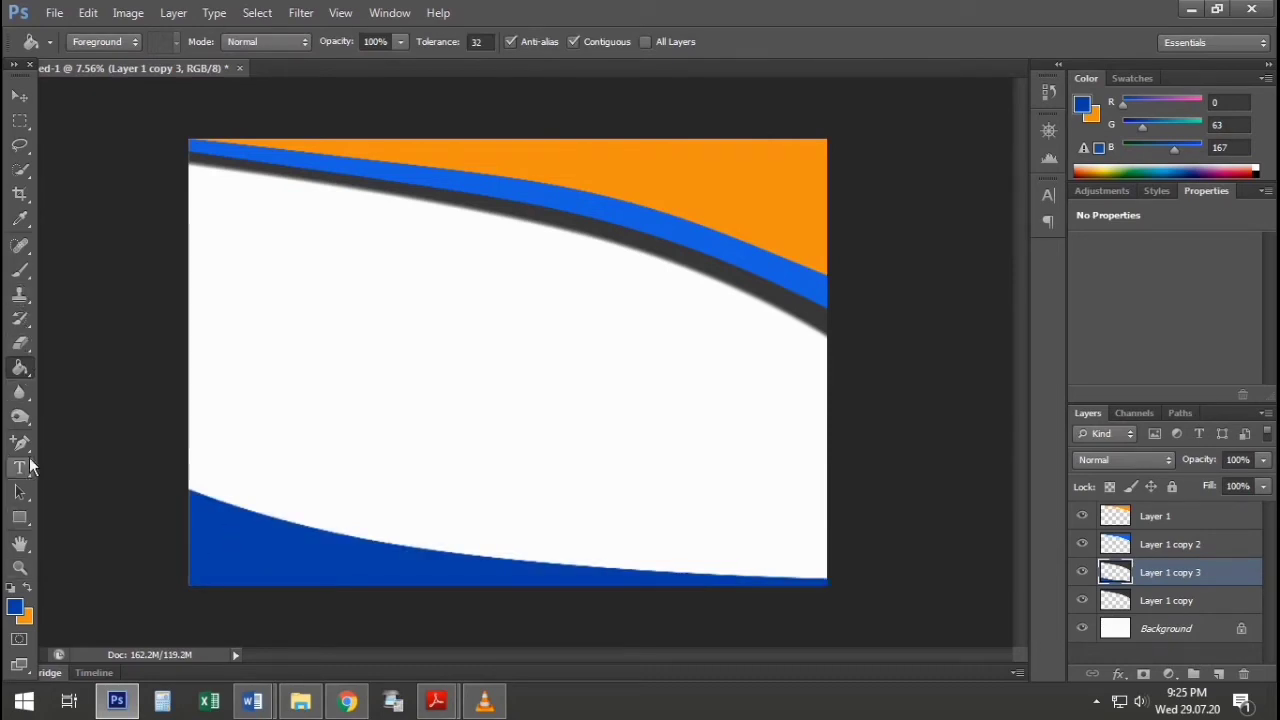
pyautogui.click(19, 95)
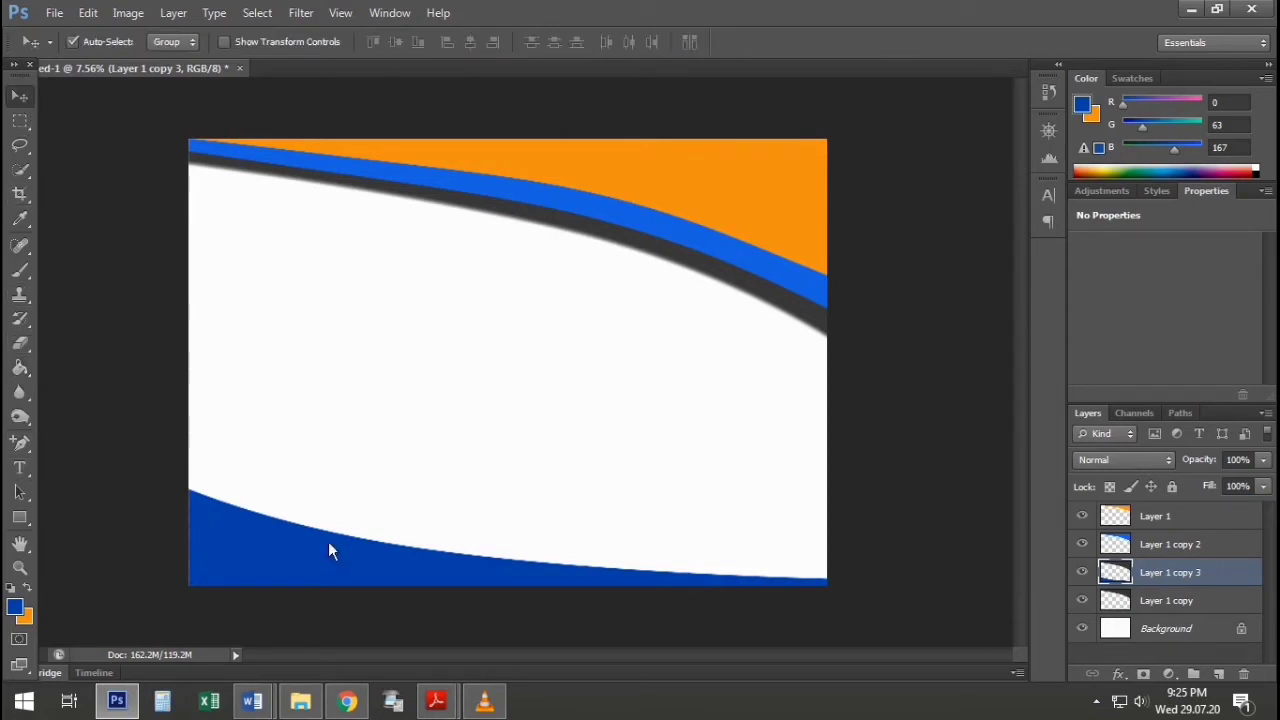
# Duplicate the bottom blue curve's layer and place the copy higher and slightly to the right of the original.
pyautogui.moveTo(299, 552); pyautogui.dragTo(296, 524)
pyautogui.moveTo(1174, 583)
pyautogui.mouseDown()
pyautogui.moveTo(1177, 606)
pyautogui.moveTo(1156, 608)
pyautogui.moveTo(1190, 578)
pyautogui.mouseUp()
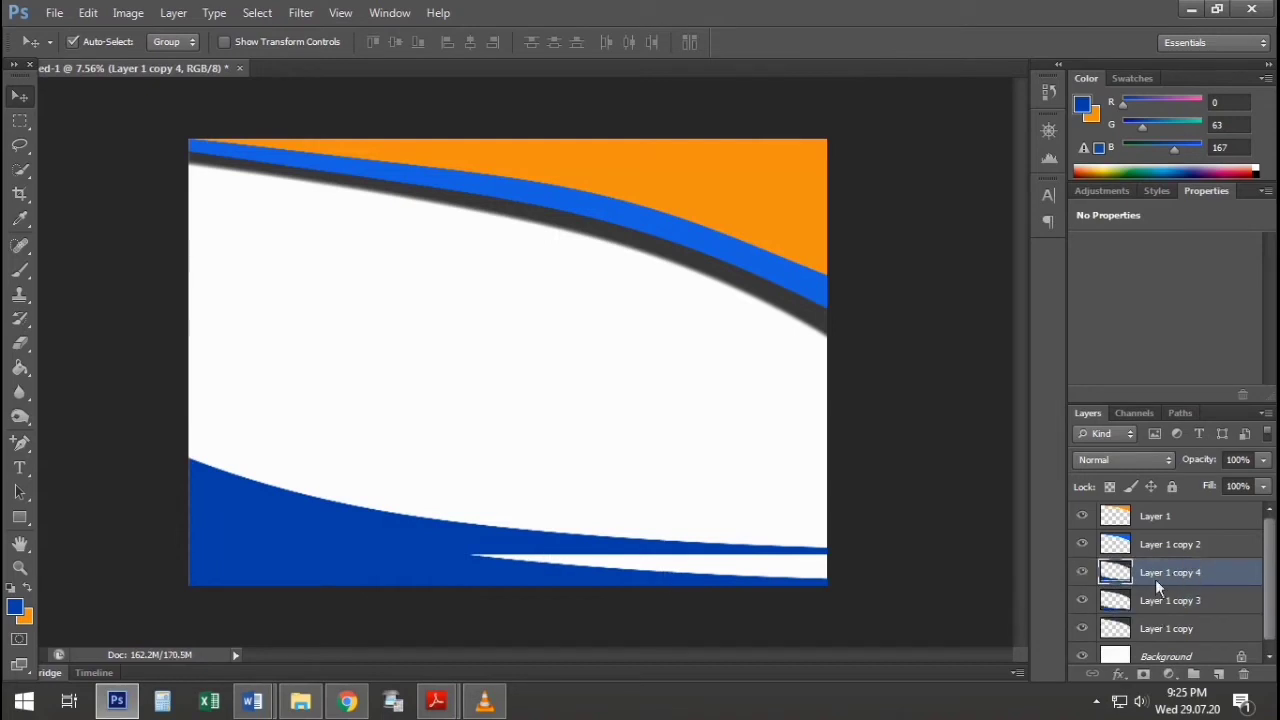
pyautogui.moveTo(311, 508); pyautogui.dragTo(328, 476)
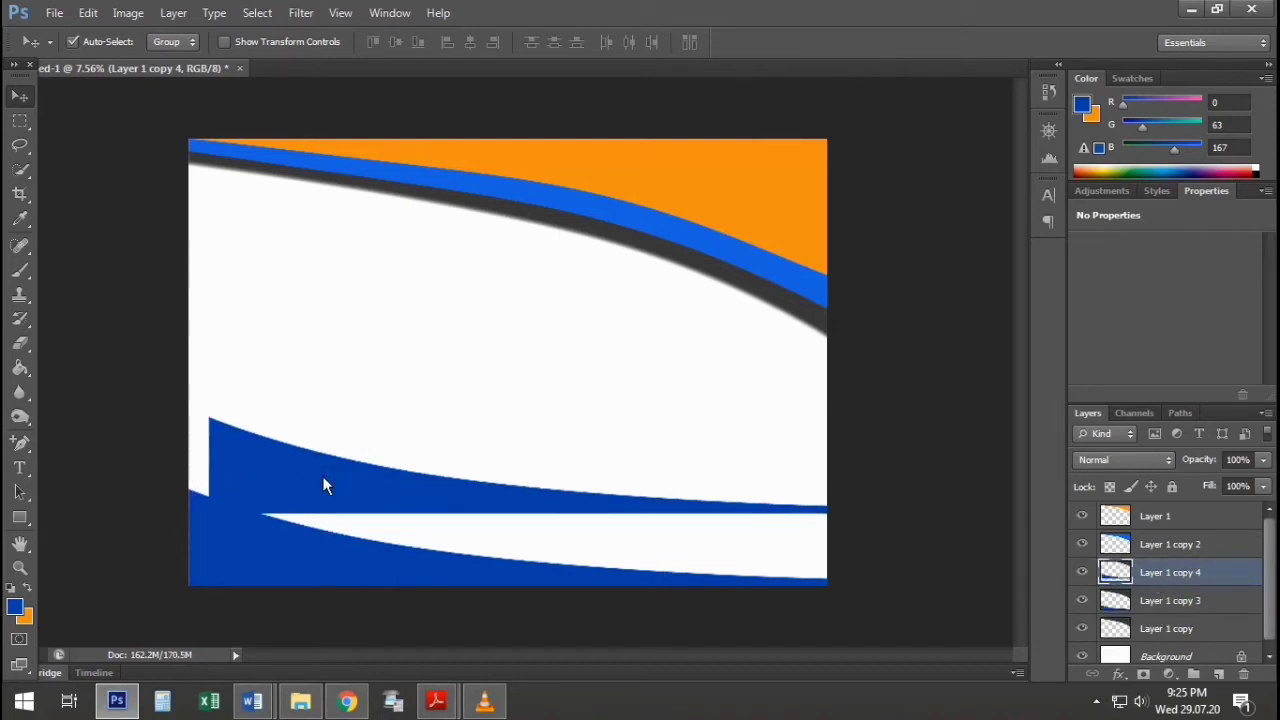
pyautogui.click(21, 220)
pyautogui.click(16, 610)
pyautogui.click(680, 476)
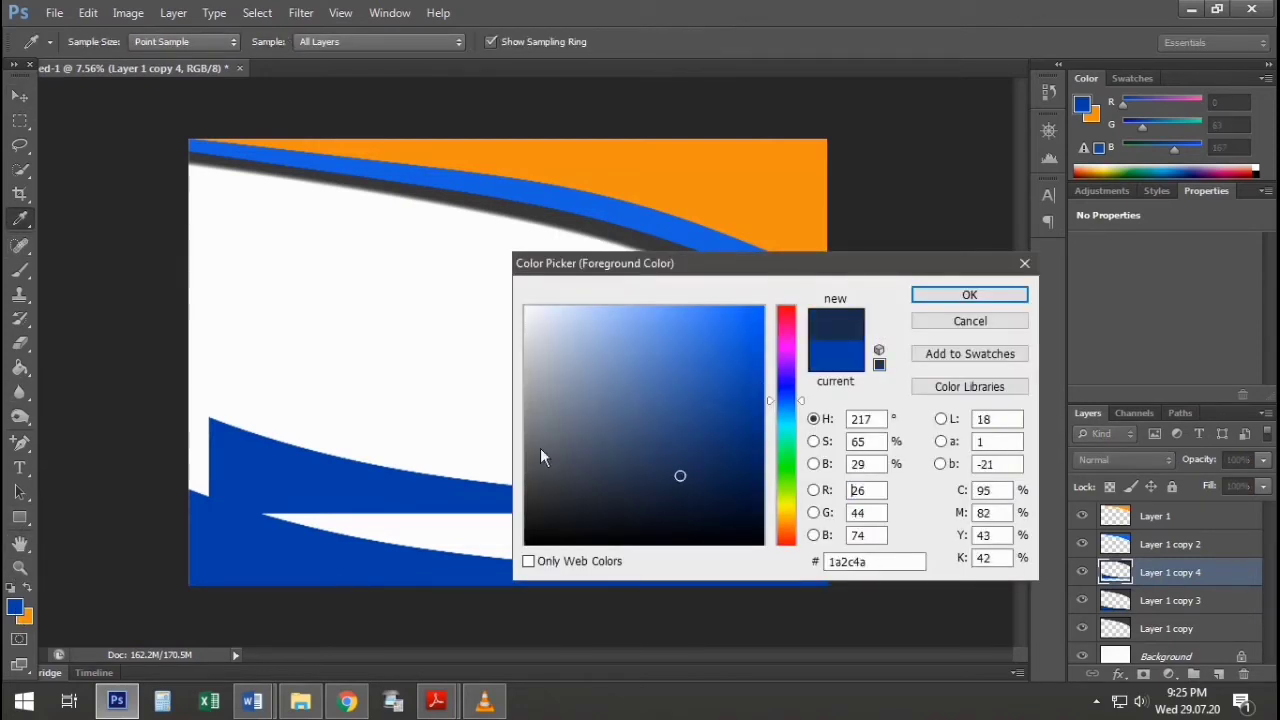
pyautogui.click(969, 321)
pyautogui.press('v')
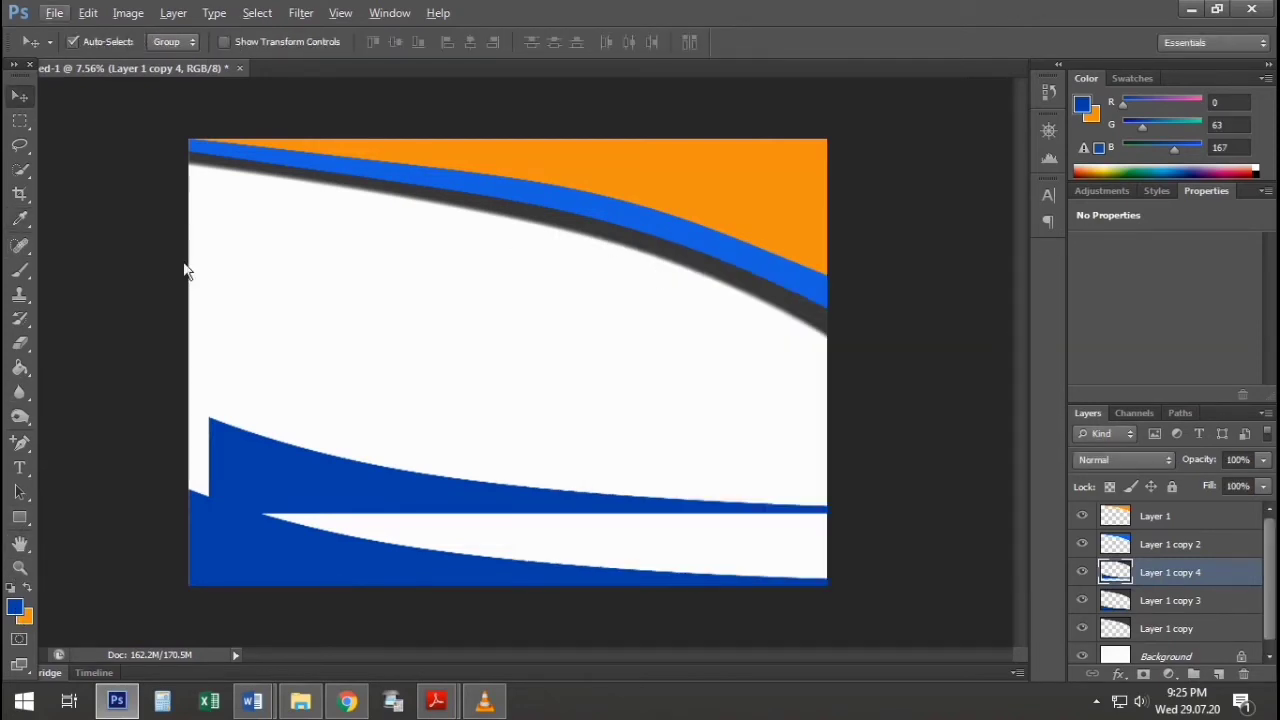
# Sample the dark grey from the upper band and fill the raised blue curve on Layer 1 copy 4 with it.
pyautogui.click(21, 220)
pyautogui.click(655, 242)
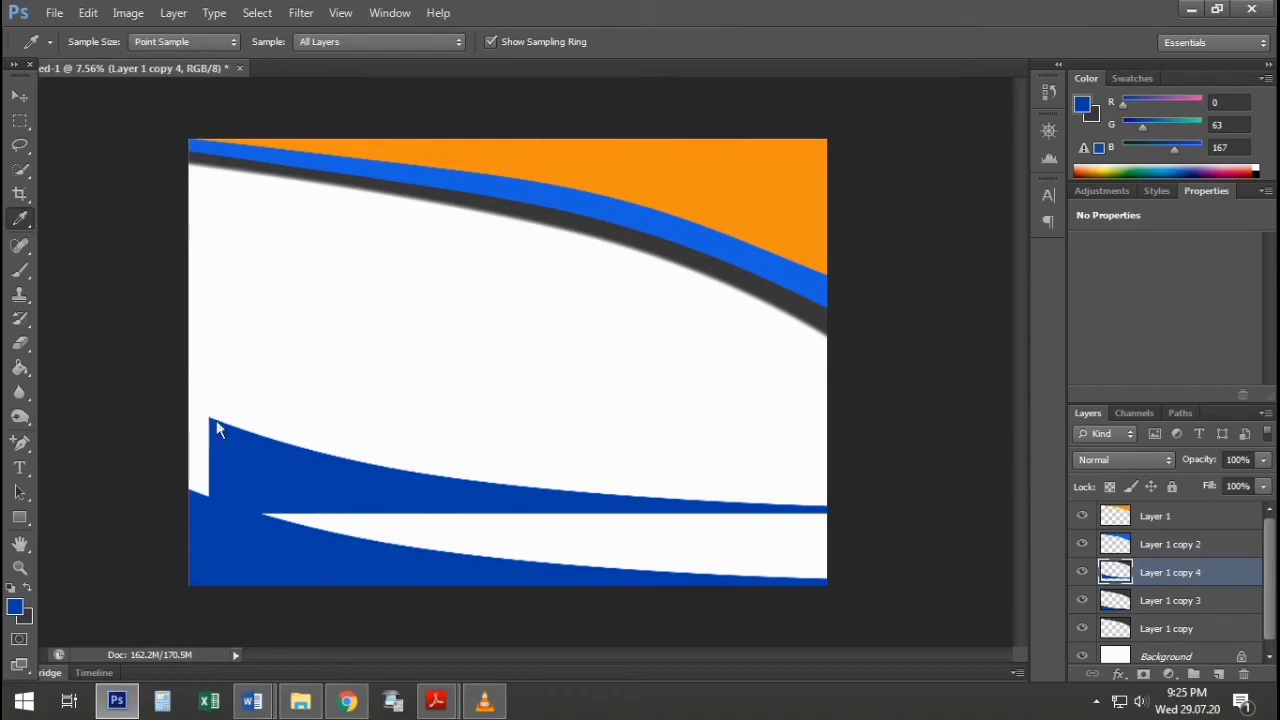
pyautogui.click(613, 236)
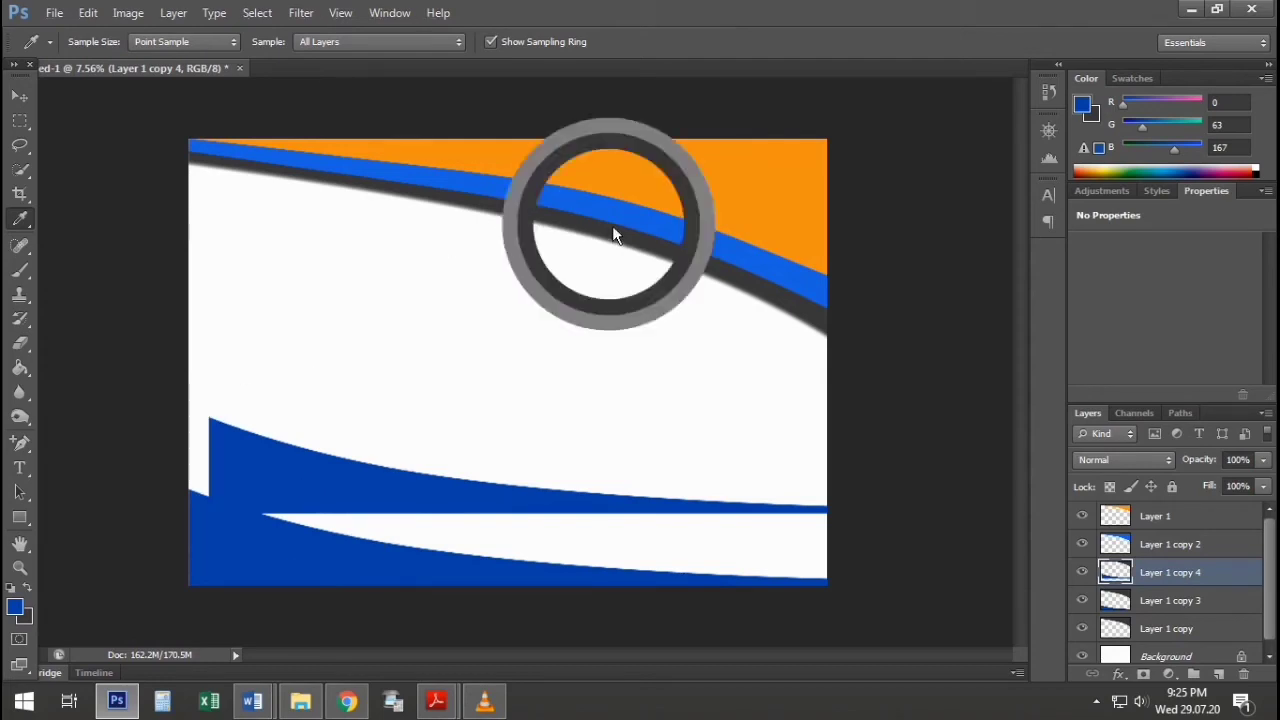
pyautogui.click(19, 96)
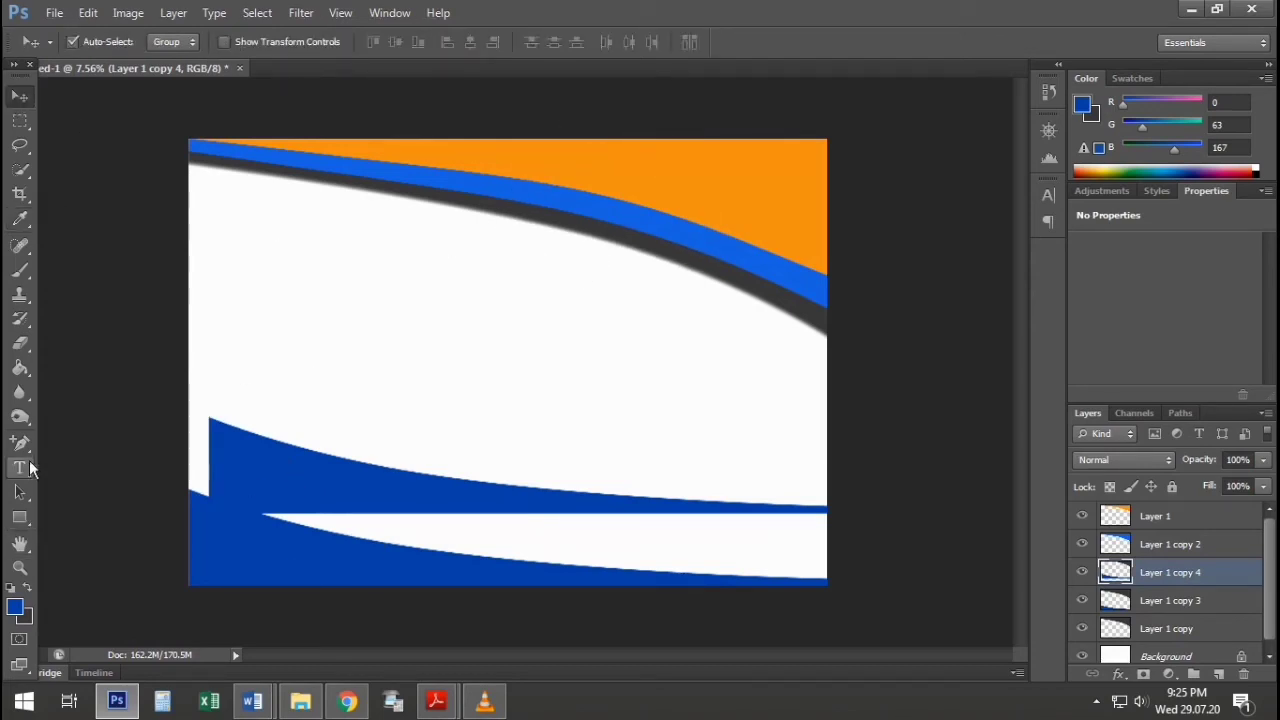
pyautogui.click(22, 370)
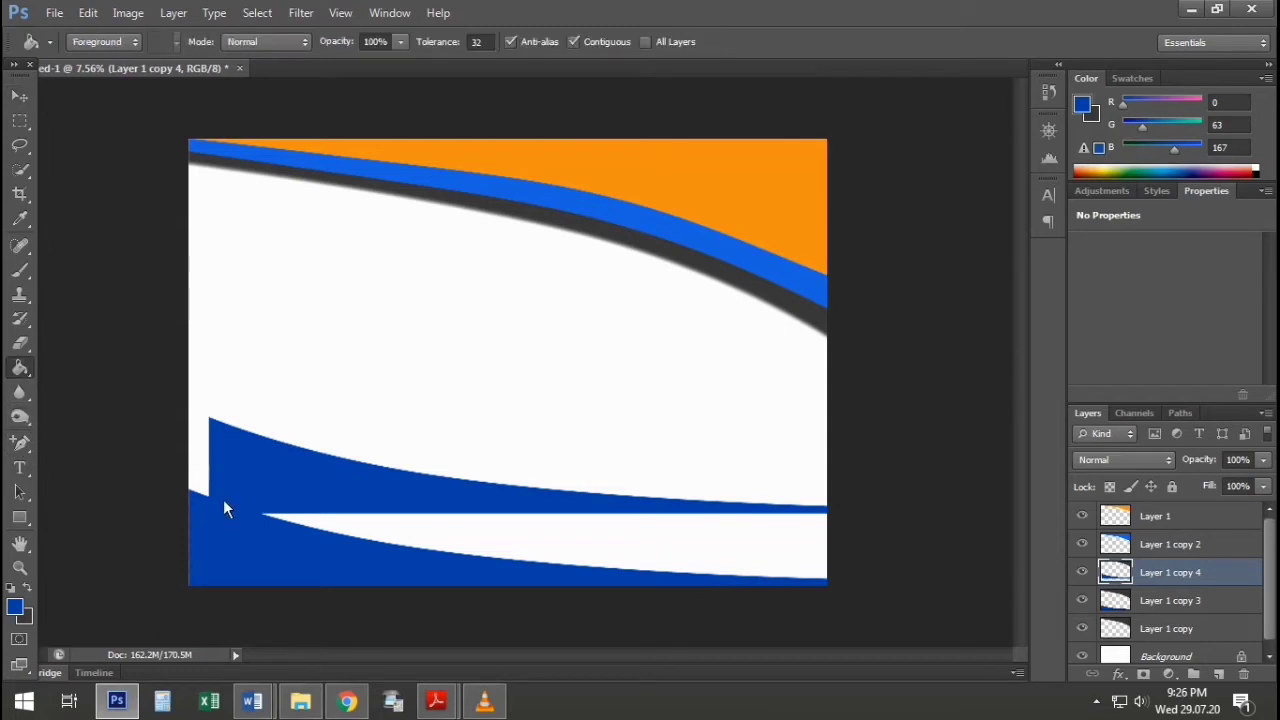
pyautogui.click(33, 589)
pyautogui.click(329, 476)
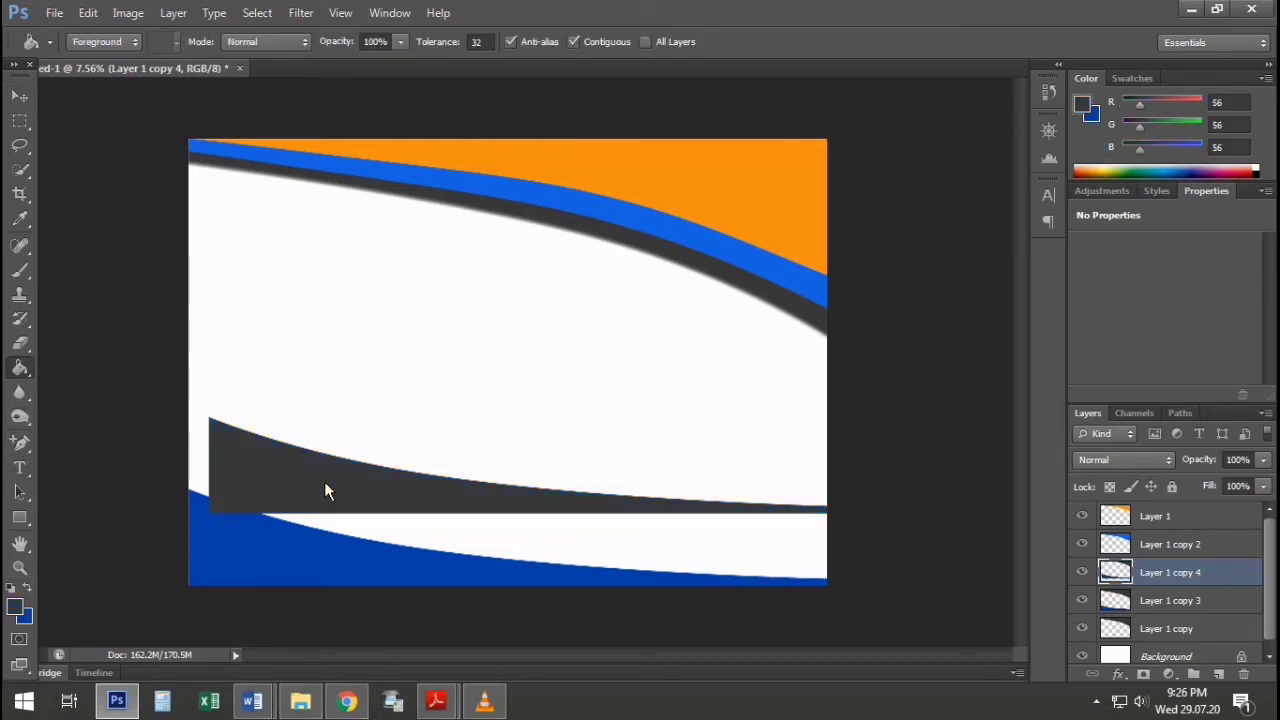
# Place Layer 1 copy 4 beneath Layer 1 copy 3 and lower the grey curve behind the blue one, flush with the canvas's left edge.
pyautogui.click(15, 104)
pyautogui.moveTo(307, 476); pyautogui.dragTo(283, 466)
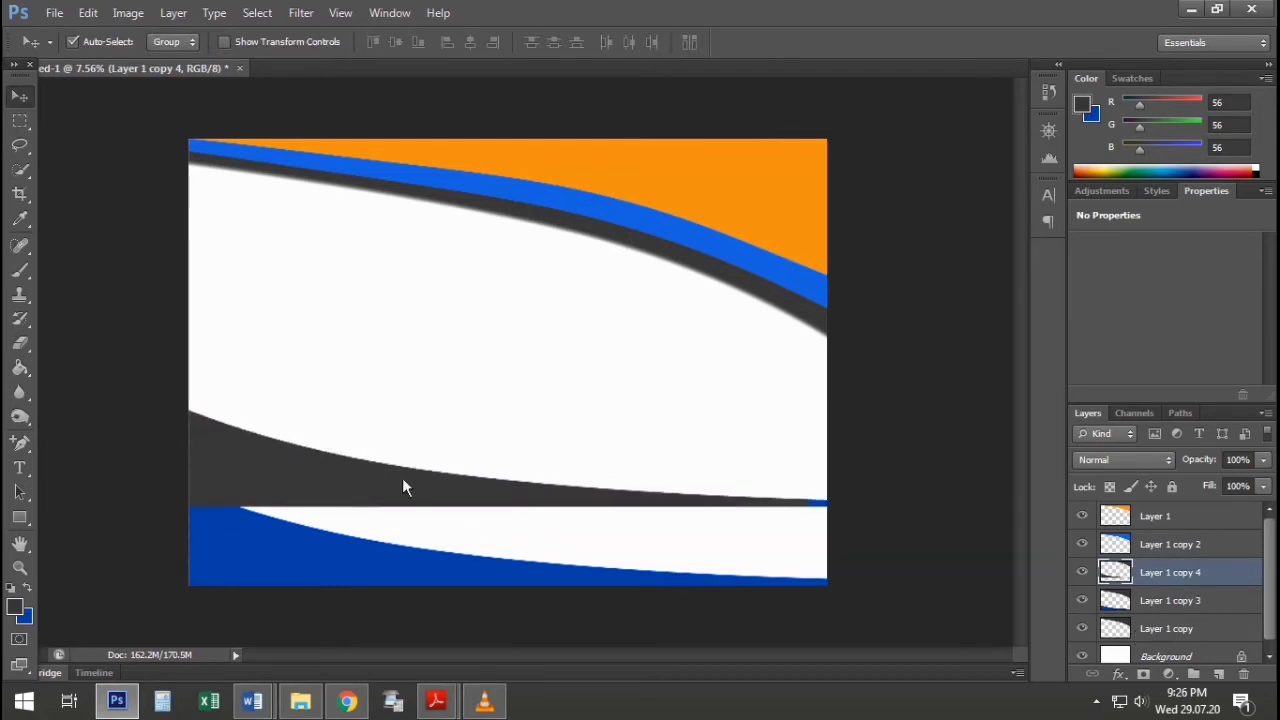
pyautogui.moveTo(403, 480); pyautogui.dragTo(346, 466)
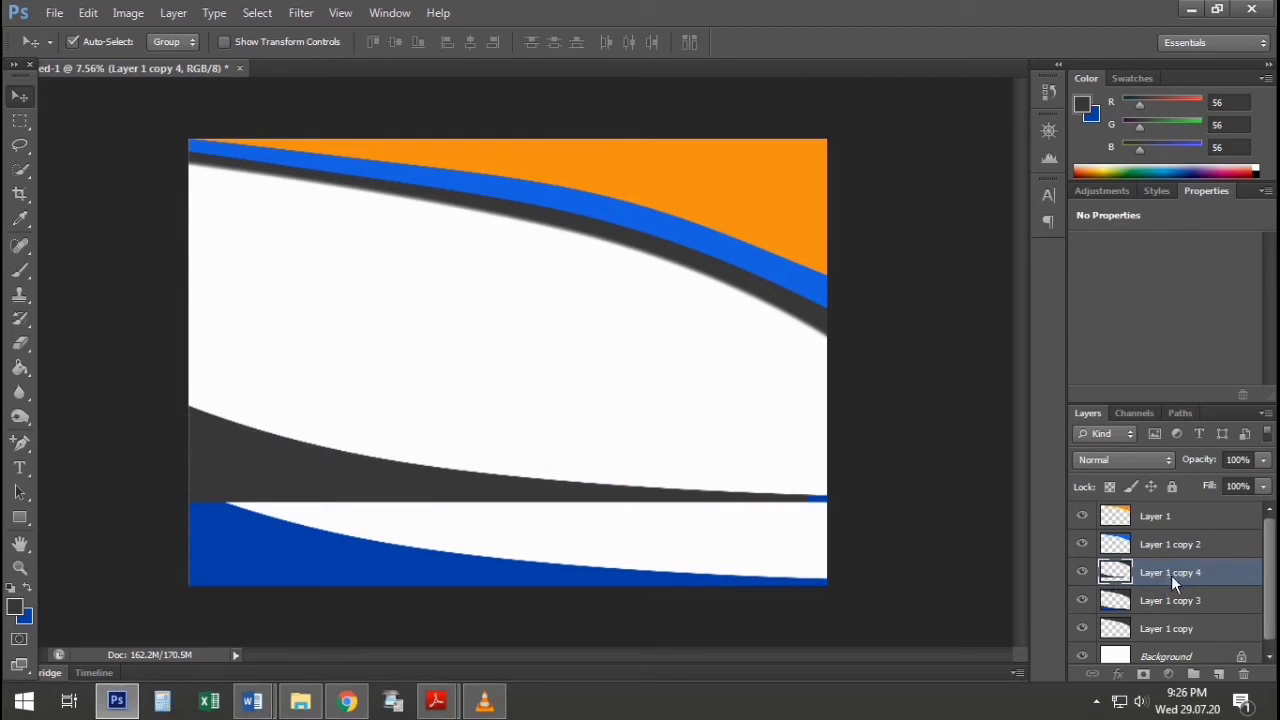
pyautogui.moveTo(1171, 575); pyautogui.dragTo(1172, 605)
pyautogui.moveTo(521, 501); pyautogui.dragTo(506, 534)
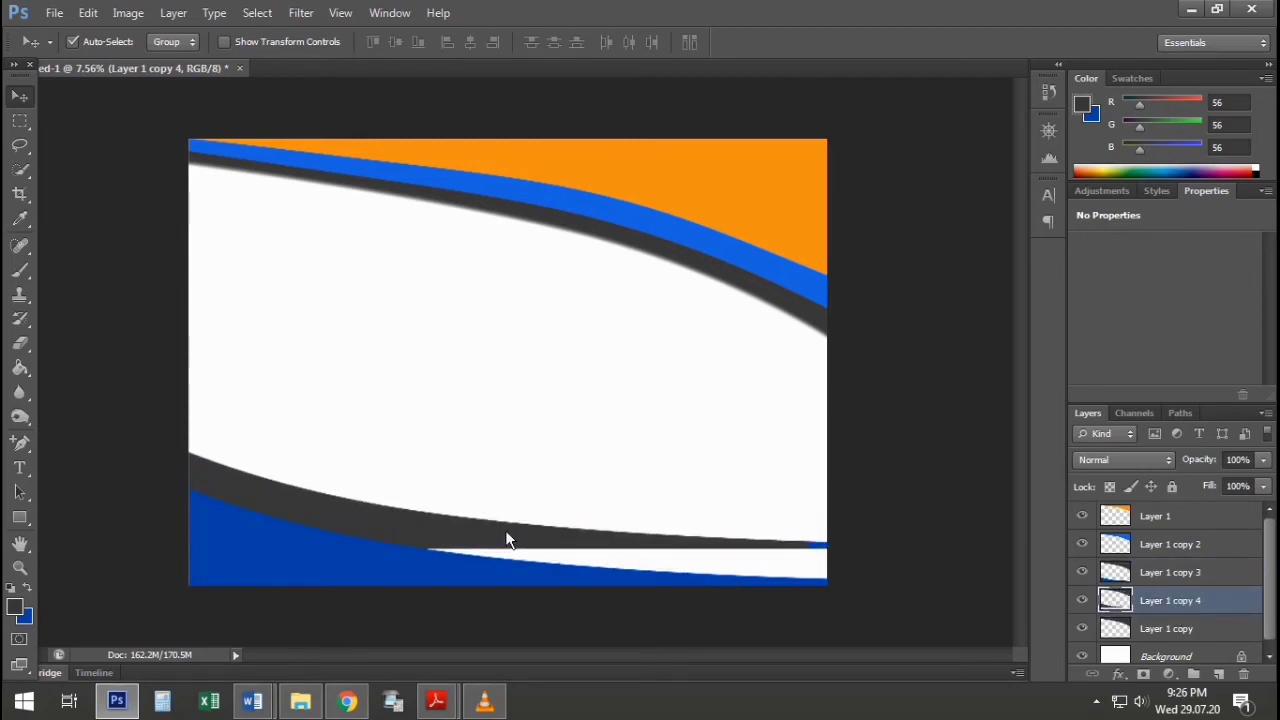
# Enlarge the grey bottom curve to 110.53% width and 124.06% height so it edges the blue curve, and apply the transformation.
pyautogui.hotkey('ctrl', 't')
pyautogui.moveTo(1003, 560); pyautogui.dragTo(1036, 597)
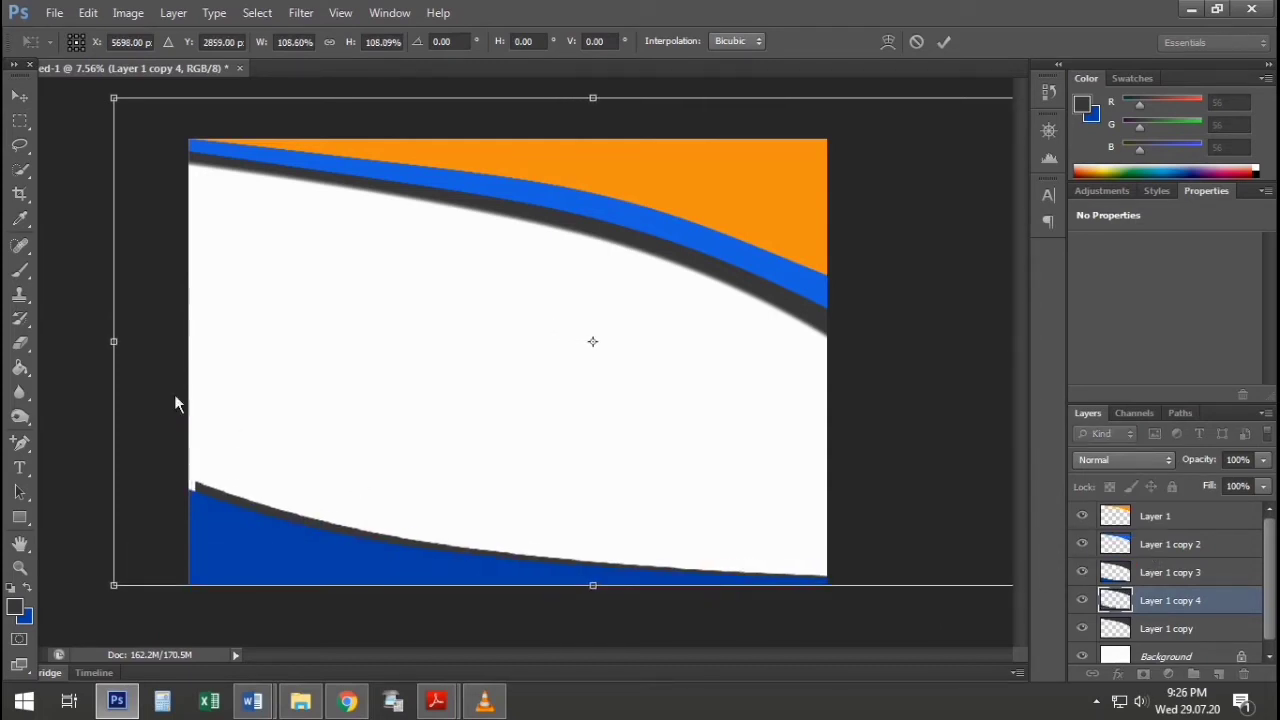
pyautogui.moveTo(113, 345)
pyautogui.mouseDown()
pyautogui.moveTo(111, 320)
pyautogui.moveTo(99, 342)
pyautogui.mouseUp()
pyautogui.moveTo(587, 104); pyautogui.dragTo(616, 36)
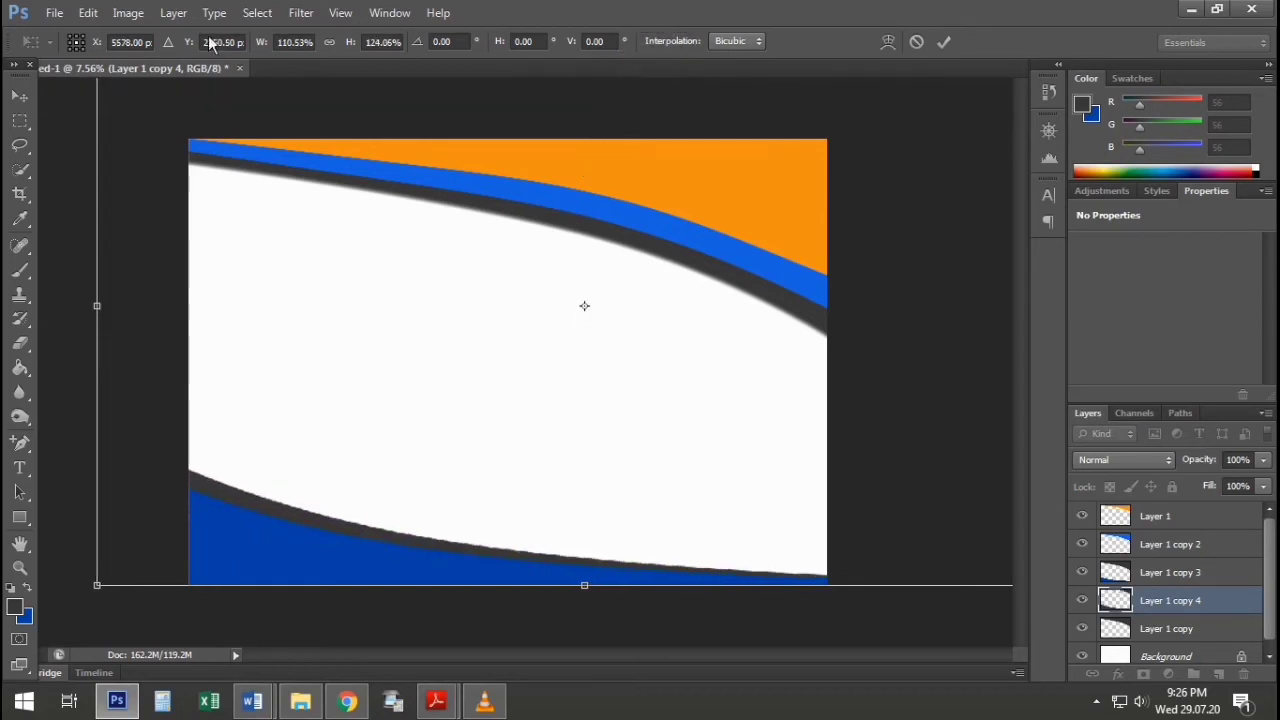
pyautogui.click(20, 96)
pyautogui.click(543, 285)
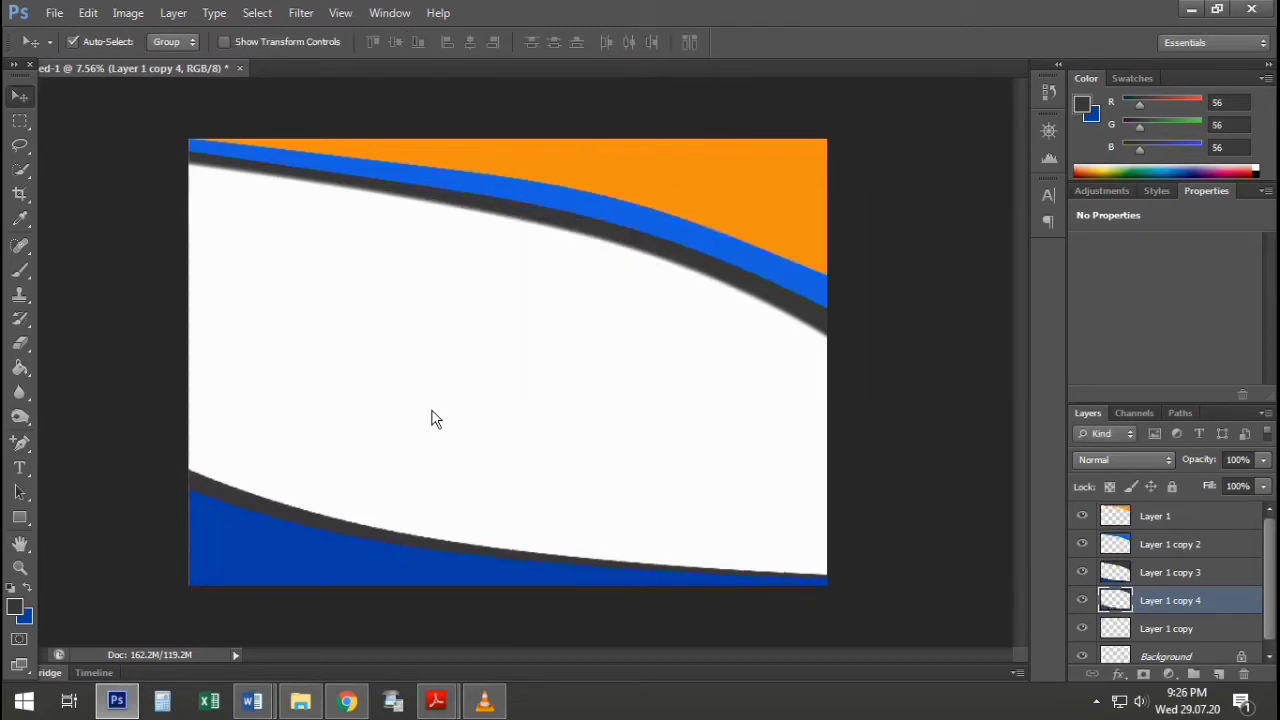
# Move the orange band and the bright blue band on Layer 1 copy 2 slightly upward along the canvas's upper edge.
pyautogui.scroll(-2, 540, 417)
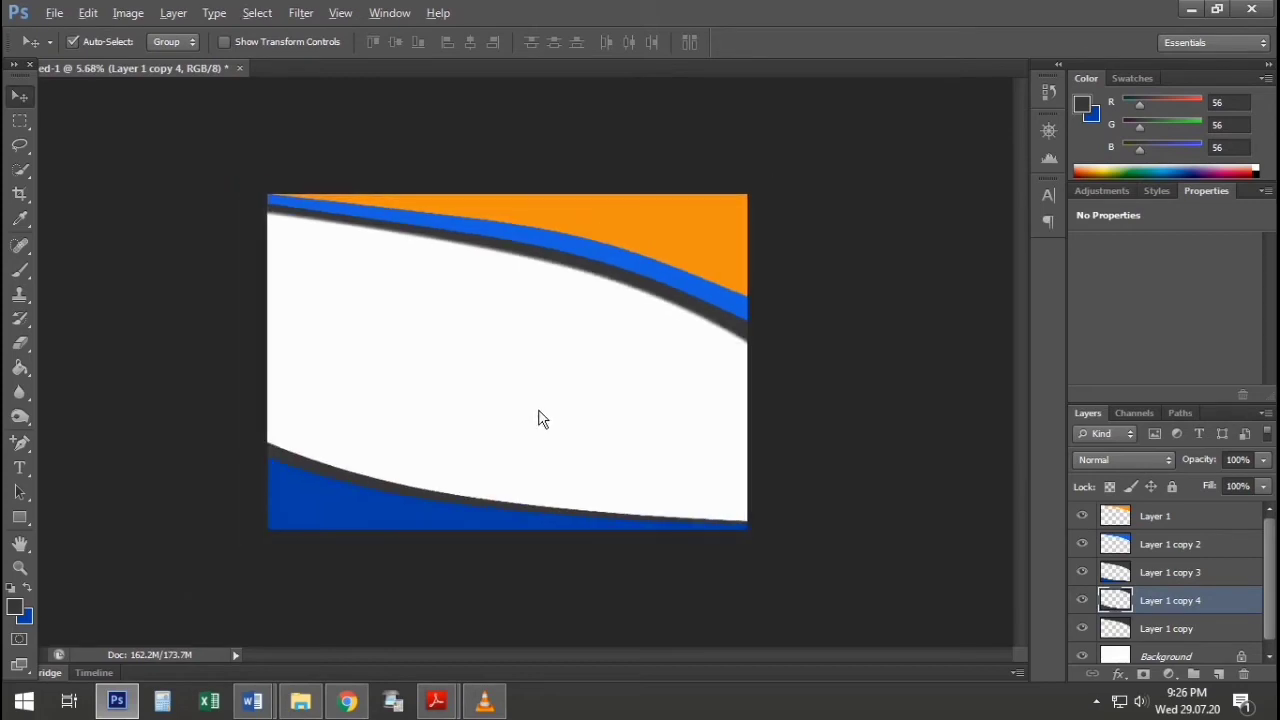
pyautogui.scroll(2, 548, 428)
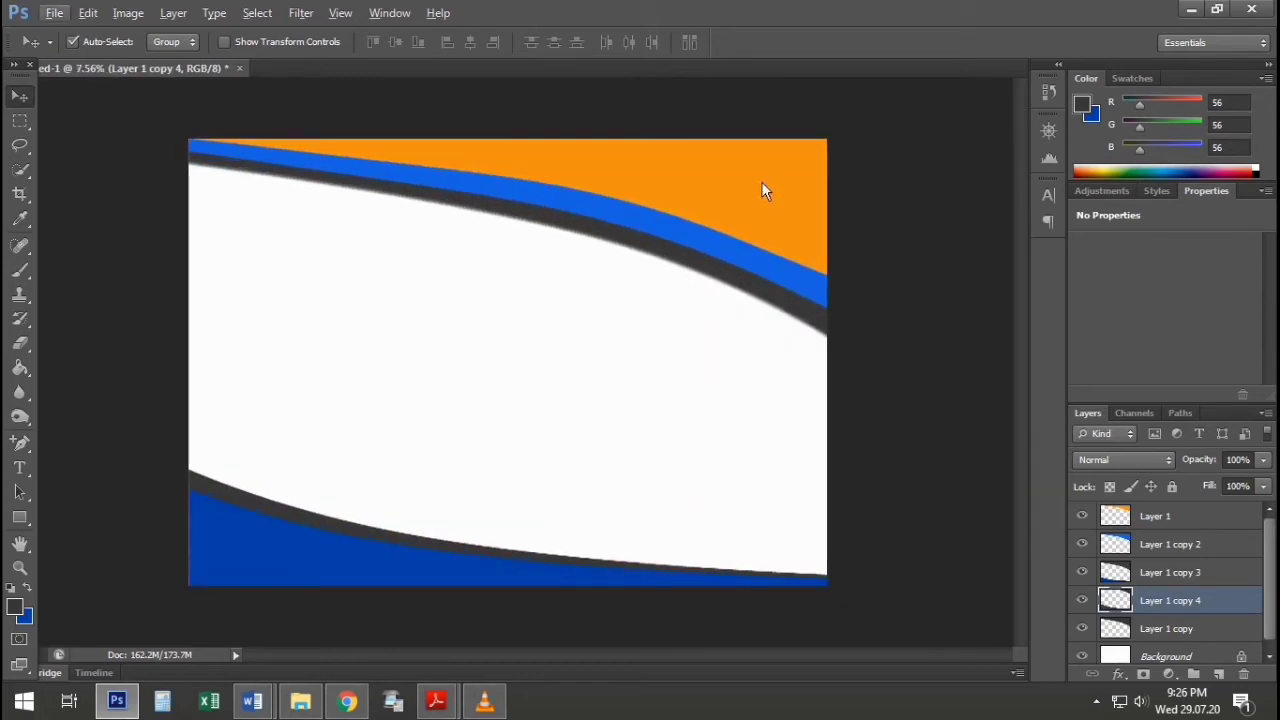
pyautogui.moveTo(761, 191); pyautogui.dragTo(768, 186)
pyautogui.click(667, 217)
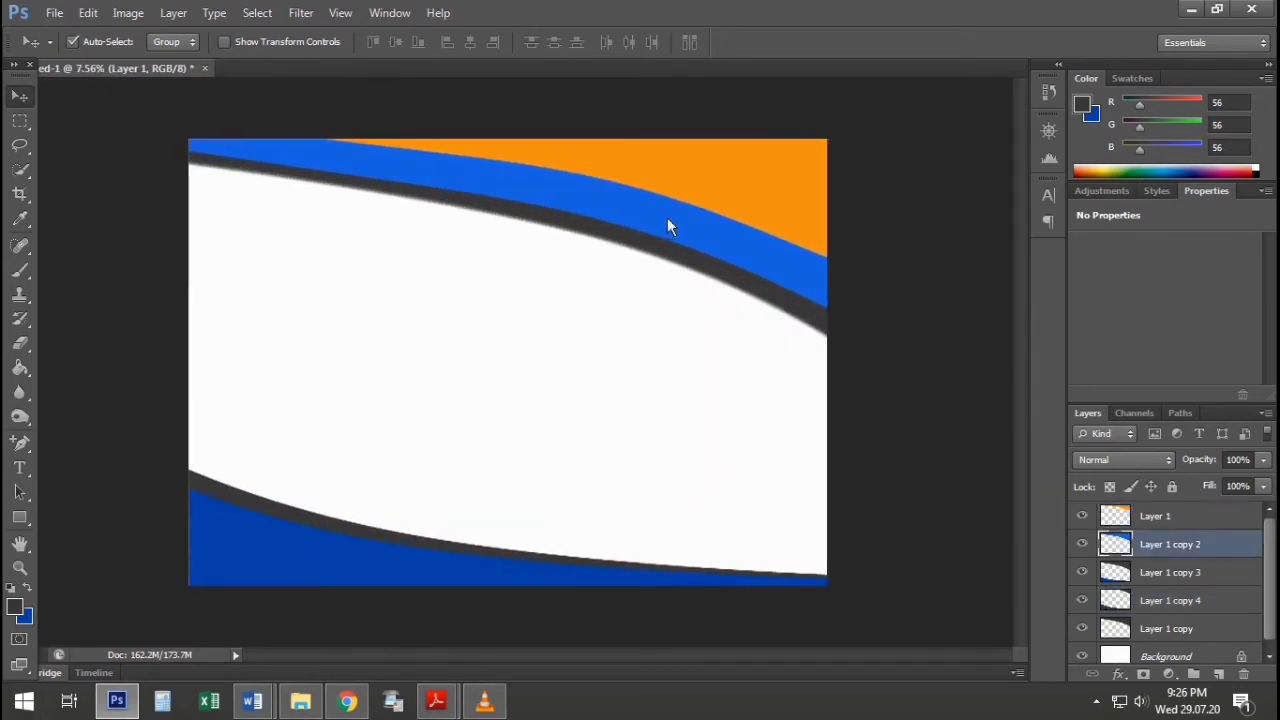
pyautogui.moveTo(667, 217); pyautogui.dragTo(685, 200)
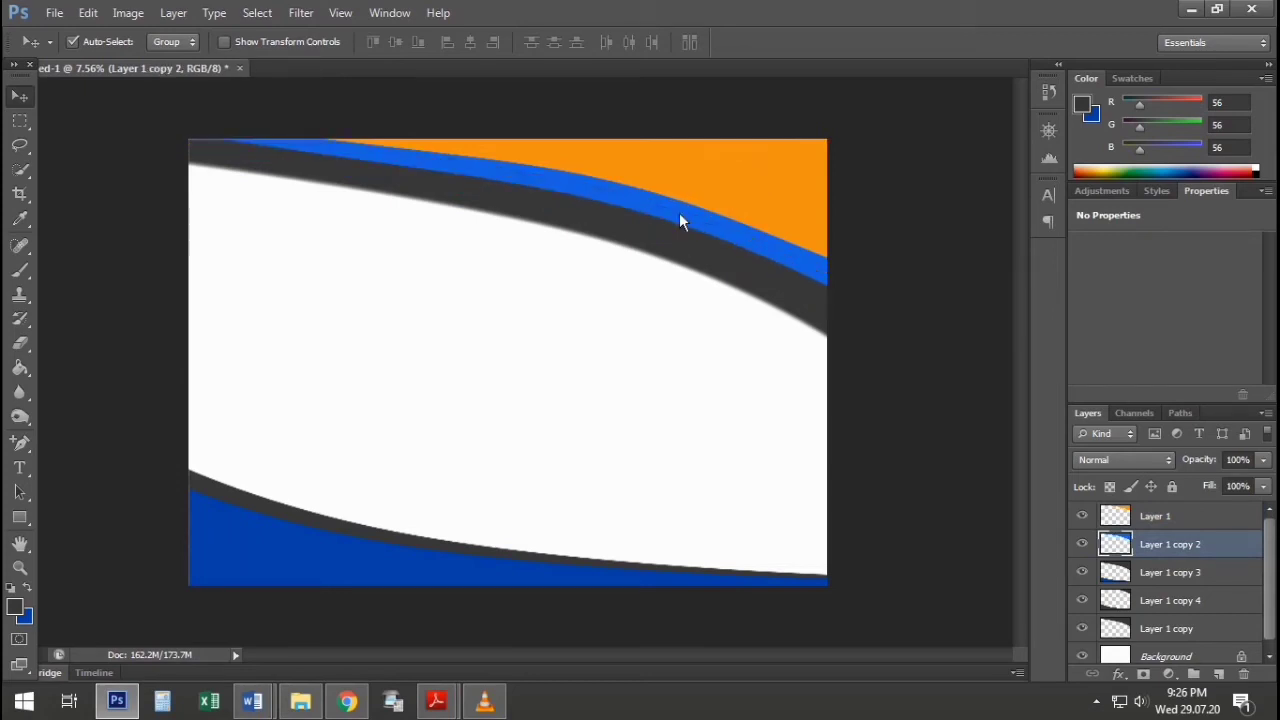
# Rotate the bright blue band on Layer 1 copy 2 by 1.56 degrees and apply the transformation.
pyautogui.hotkey('ctrl', 't')
pyautogui.moveTo(614, 420); pyautogui.dragTo(607, 418)
pyautogui.moveTo(654, 236); pyautogui.dragTo(652, 238)
pyautogui.click(25, 105)
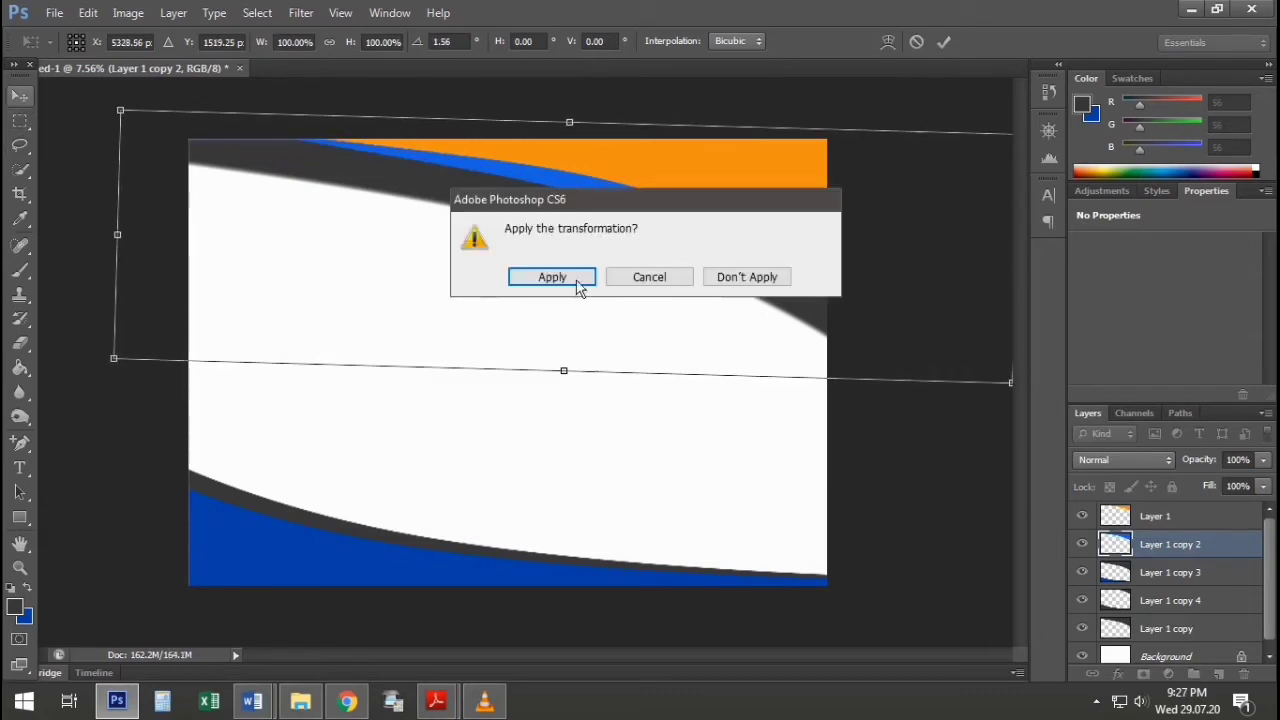
pyautogui.click(556, 279)
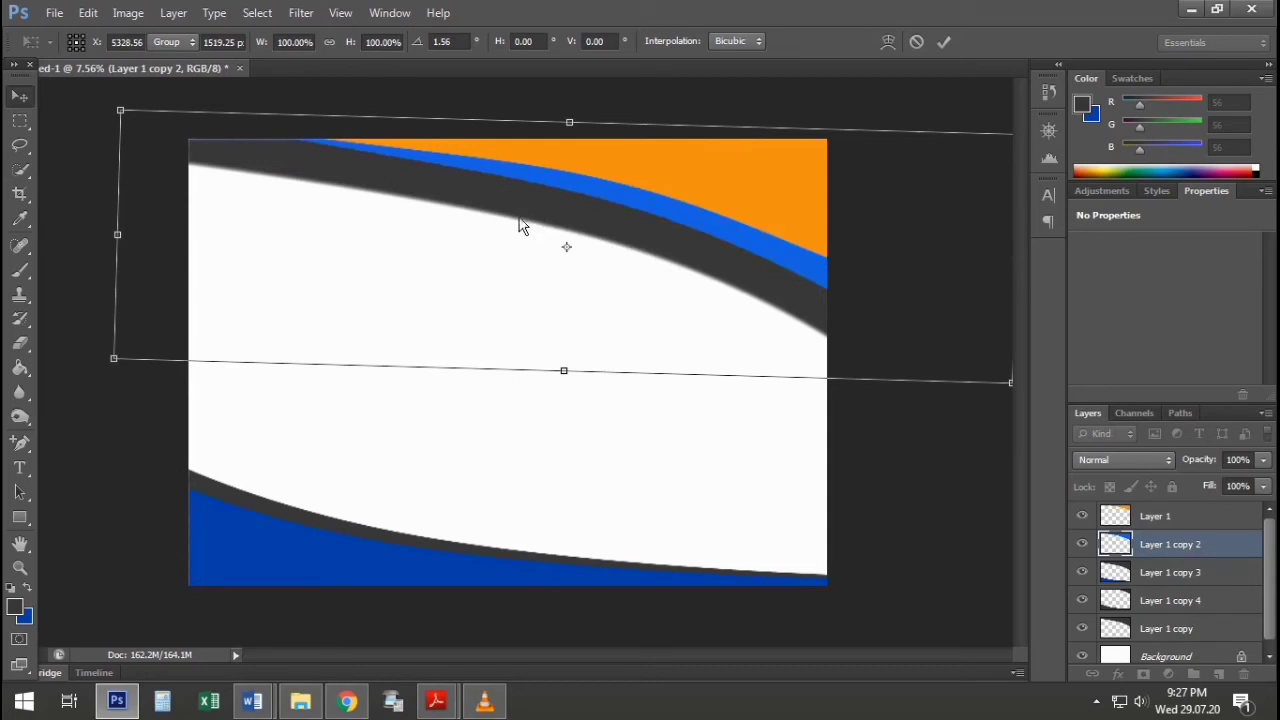
# Move the upper dark grey band on Layer 1 copy up to leave only a thin strip under the bright blue band.
pyautogui.moveTo(518, 218); pyautogui.dragTo(530, 192)
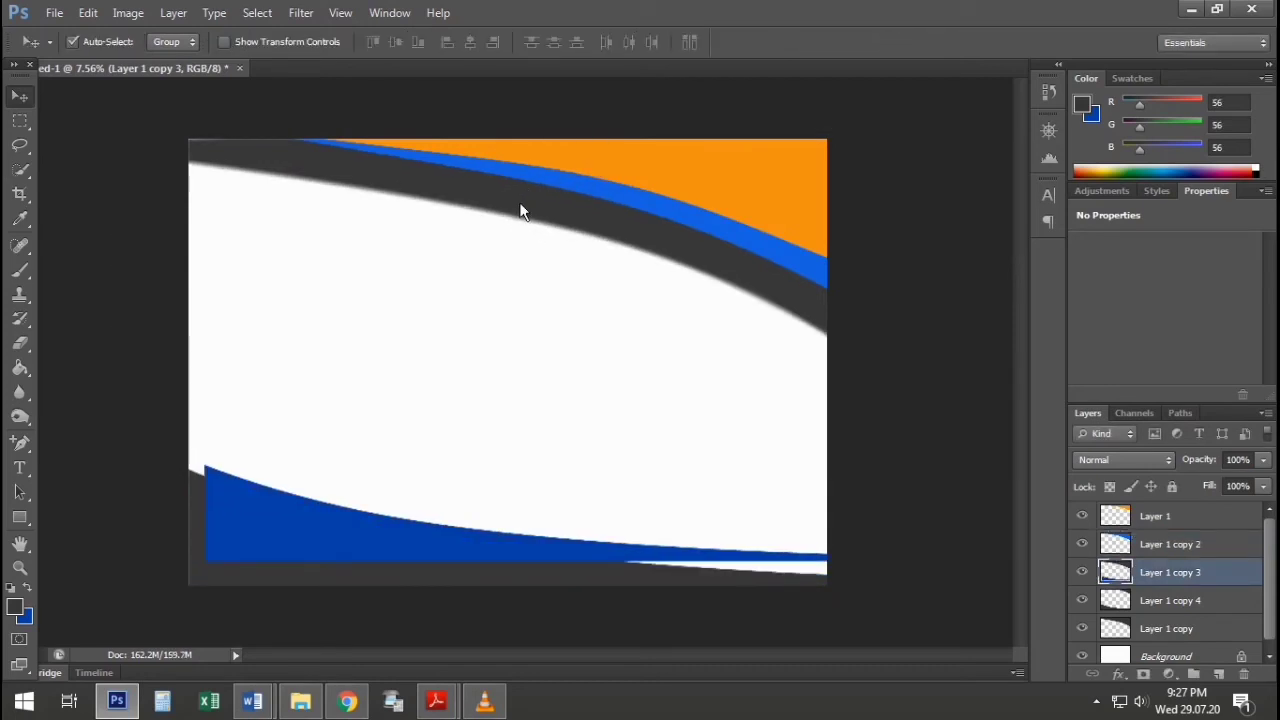
pyautogui.click(519, 205)
pyautogui.moveTo(517, 208); pyautogui.dragTo(525, 184)
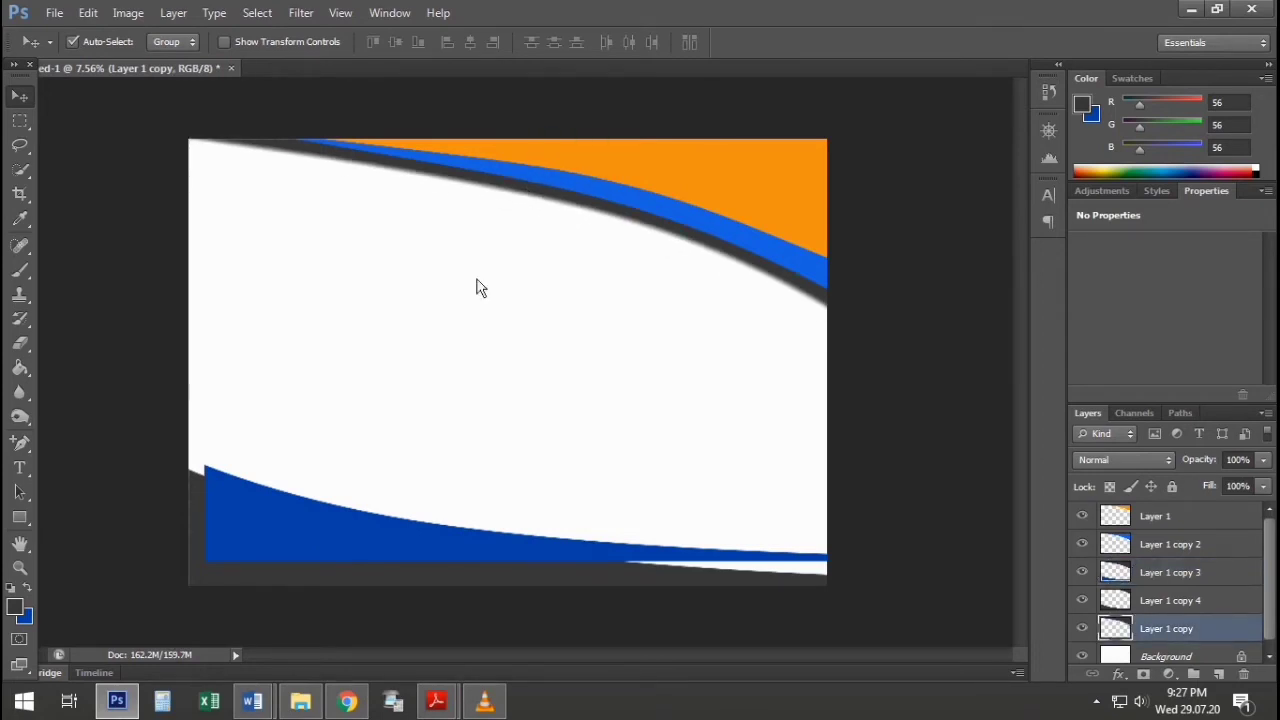
# Delete the bottom blue curve's layer, Layer 1 copy 3, and add an empty layer above Layer 1.
pyautogui.moveTo(256, 520); pyautogui.dragTo(290, 509)
pyautogui.press('Delete')
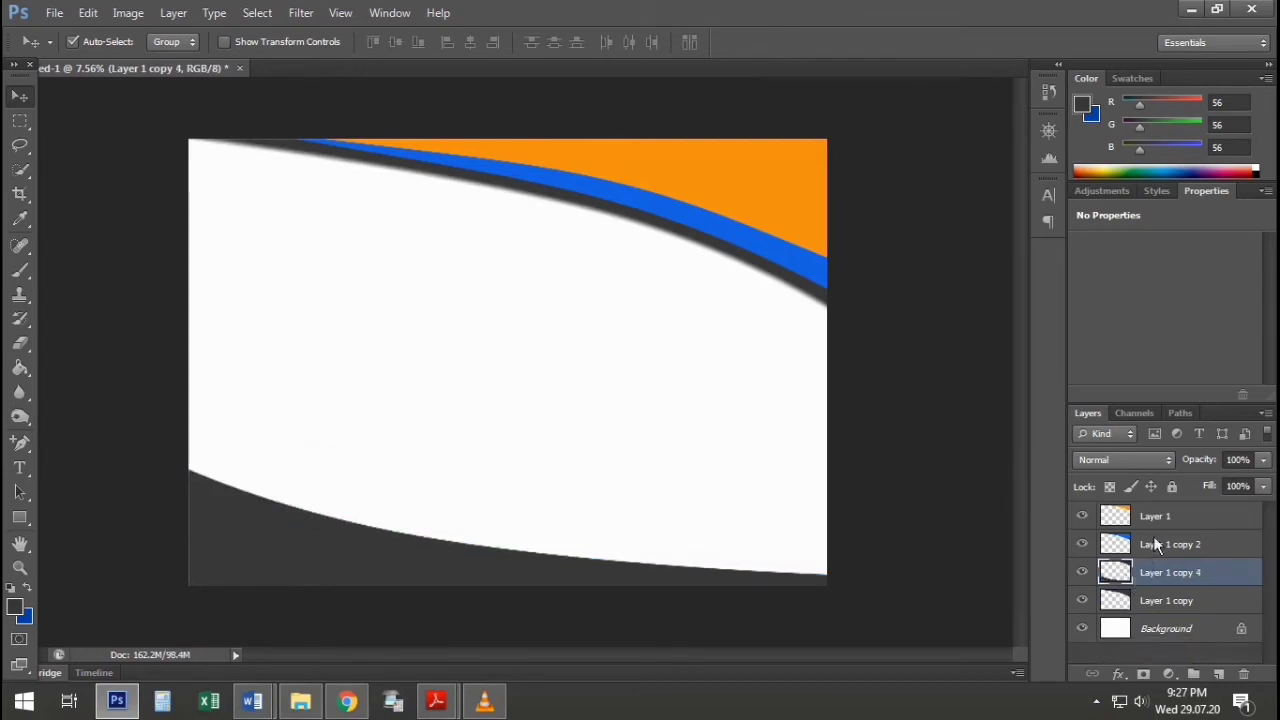
pyautogui.click(1158, 516)
pyautogui.click(1218, 673)
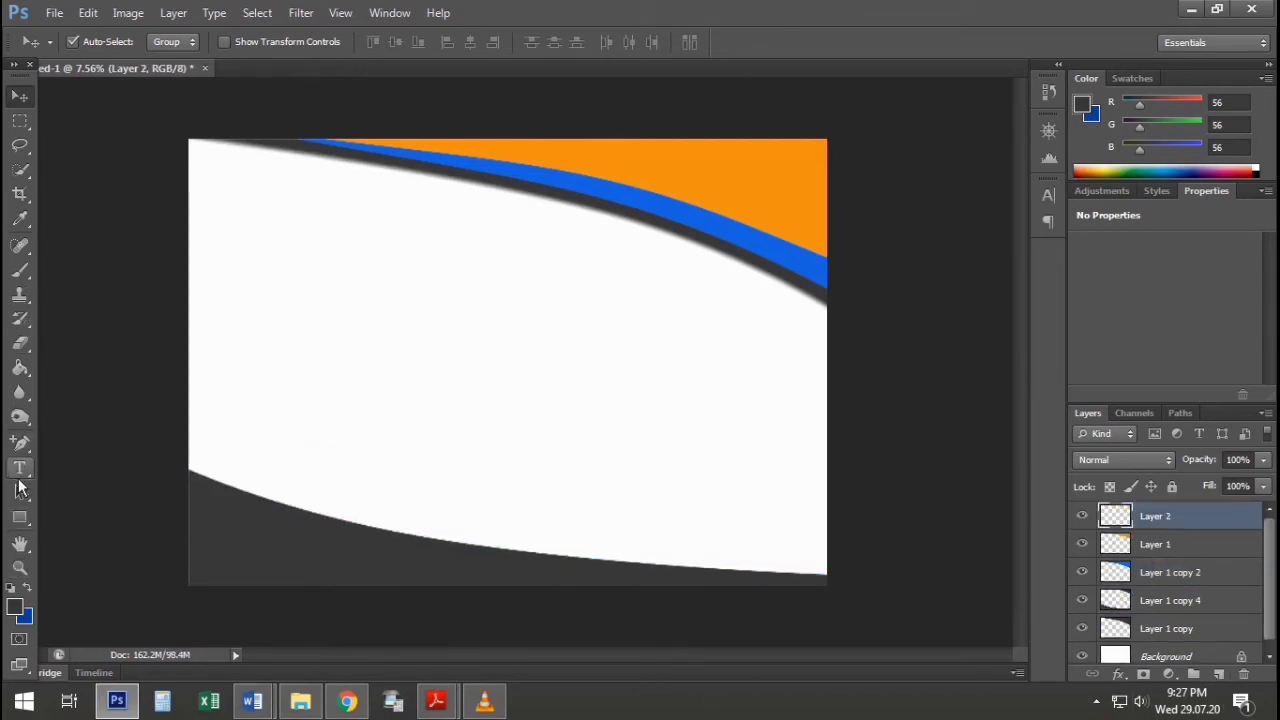
# Duplicate the bottom dark grey curve on Layer 1 copy 4 and place the copy directly above the original.
pyautogui.click(278, 546)
pyautogui.scroll(-1, 1133, 620)
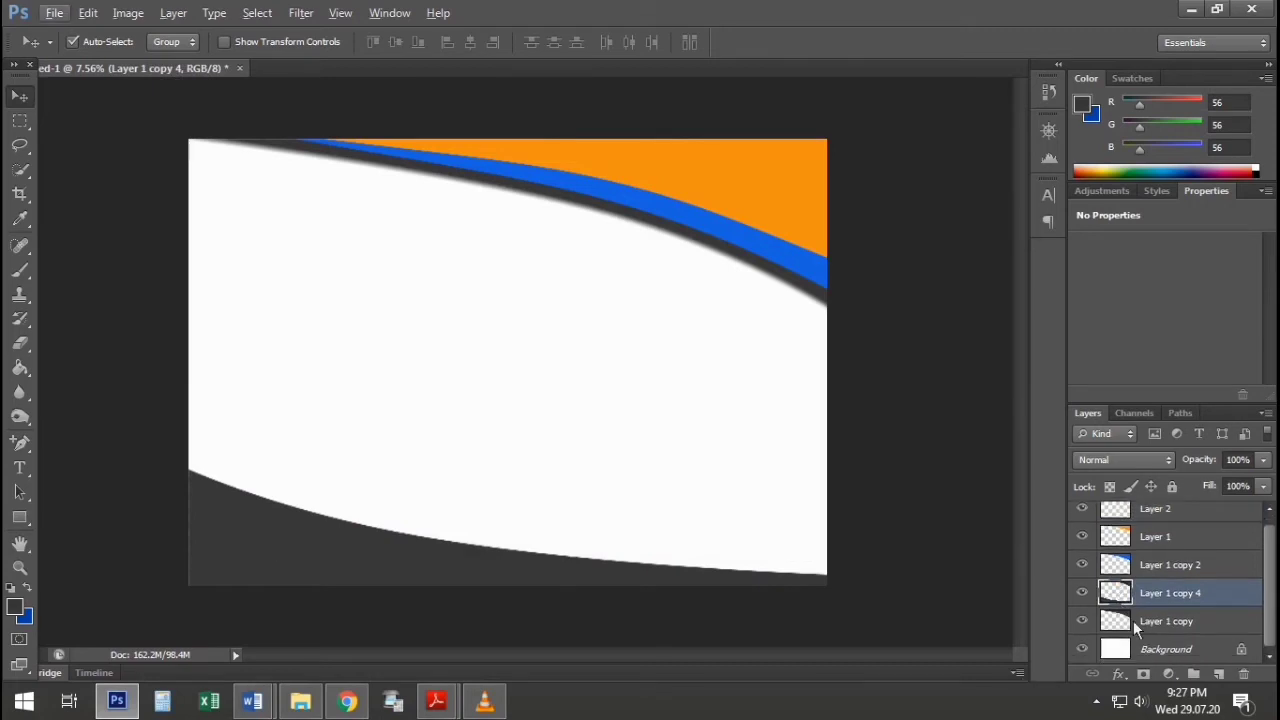
pyautogui.moveTo(209, 545); pyautogui.dragTo(270, 482)
pyautogui.moveTo(287, 377); pyautogui.dragTo(284, 443)
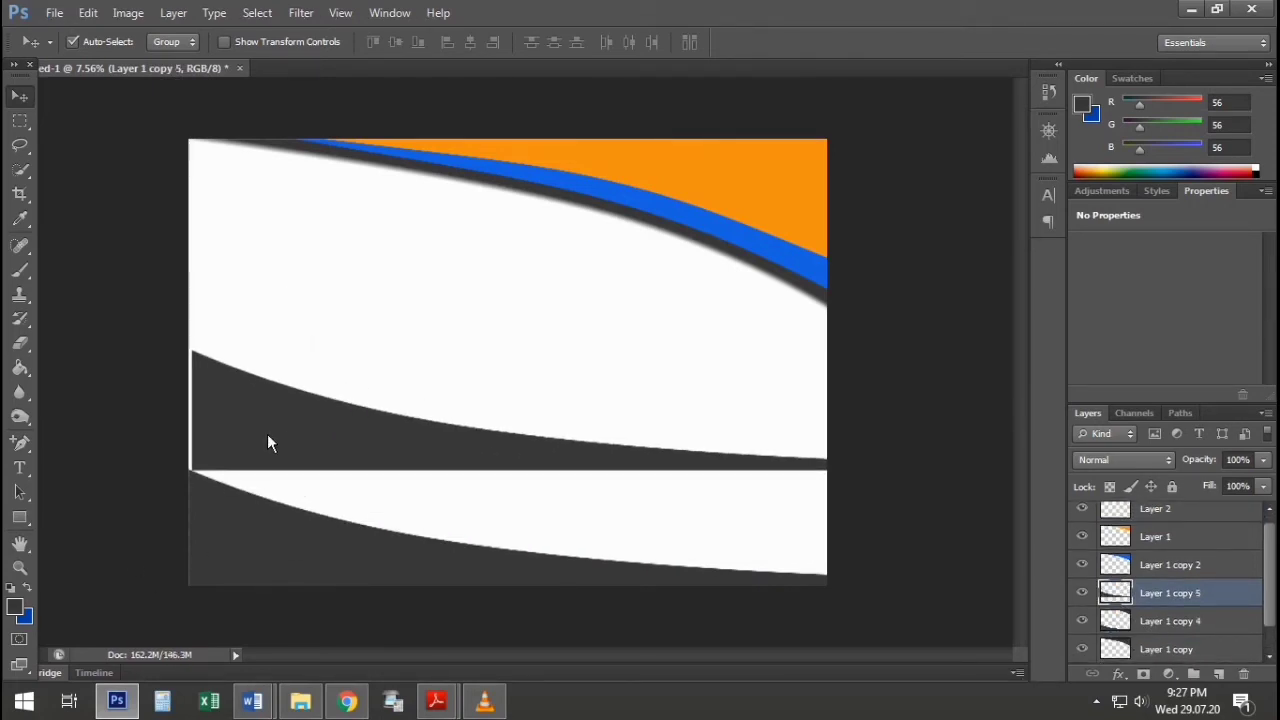
# Fill the duplicated curve with the dark blue 003fa7 and lower it over the grey curve, leaving a thin grey edge.
pyautogui.click(28, 590)
pyautogui.click(20, 366)
pyautogui.click(261, 415)
pyautogui.press('v')
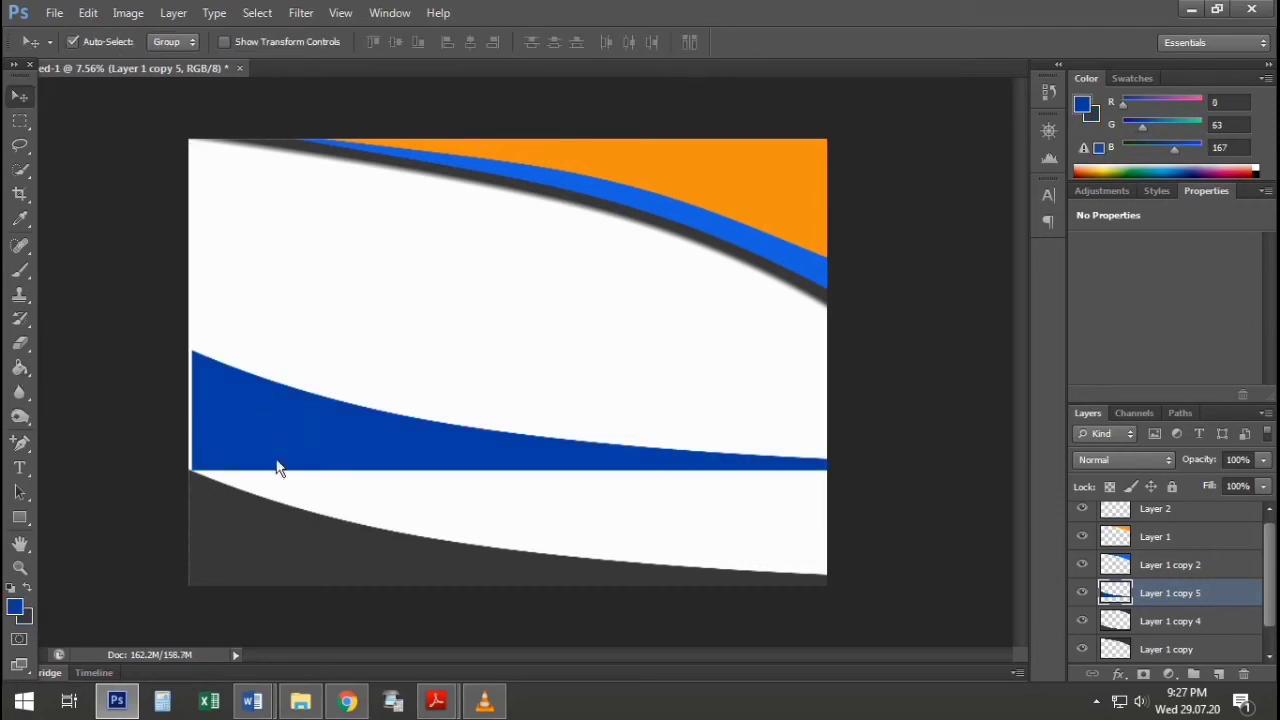
pyautogui.moveTo(277, 463)
pyautogui.mouseDown()
pyautogui.moveTo(329, 572)
pyautogui.moveTo(333, 561)
pyautogui.mouseUp()
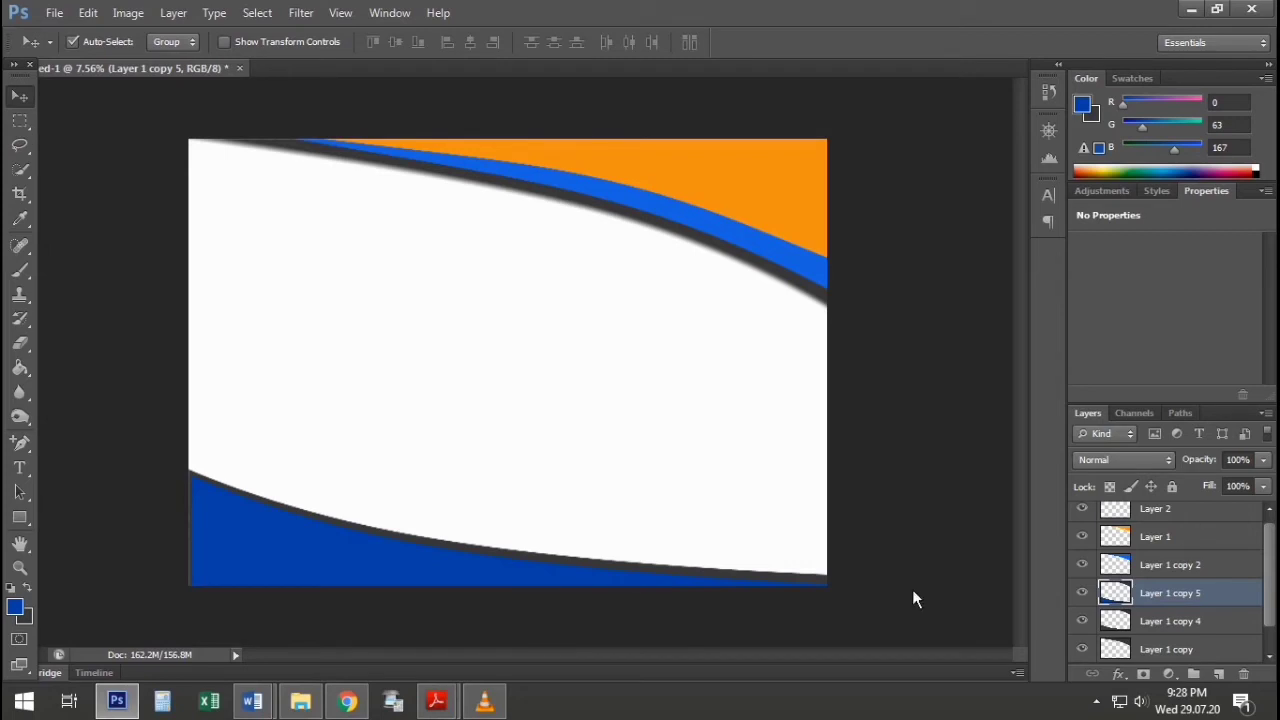
# Merge all layers from Layer 2 down to Layer 1 copy into one, excluding the Background.
pyautogui.click(1184, 507)
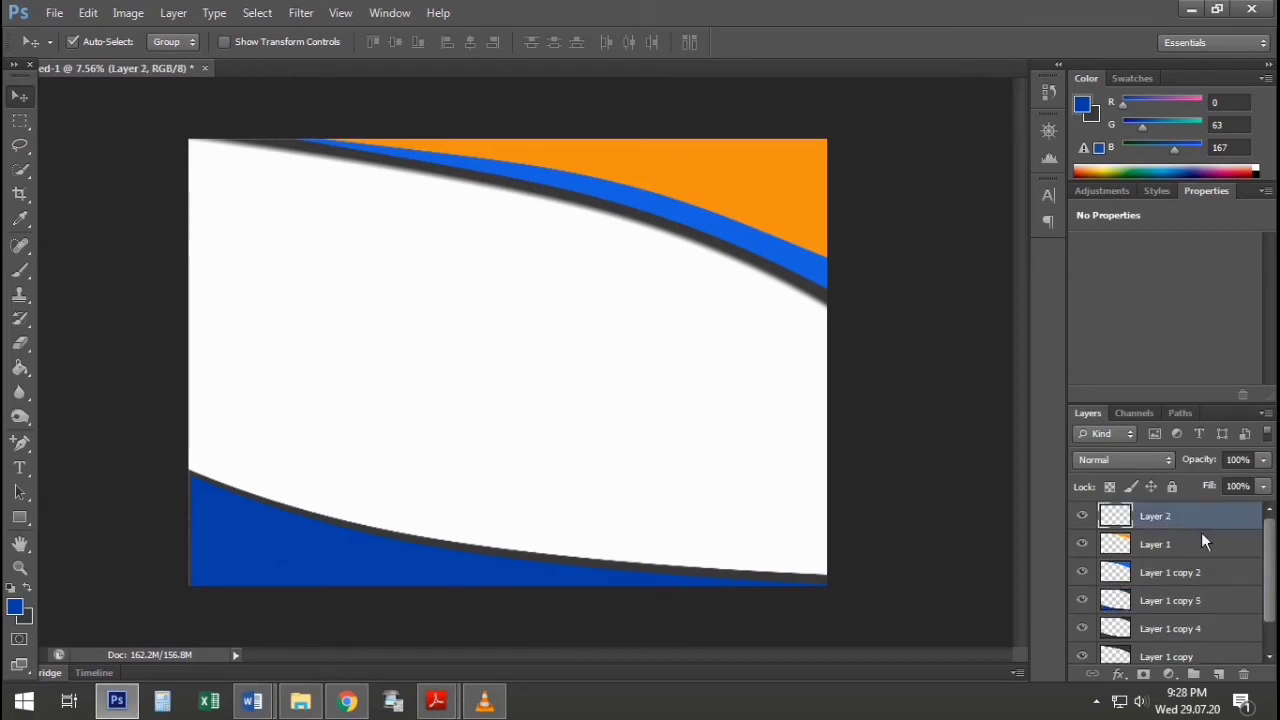
pyautogui.scroll(-1, 1201, 532)
pyautogui.keyDown('shift'); pyautogui.click(1186, 621); pyautogui.keyUp('shift')
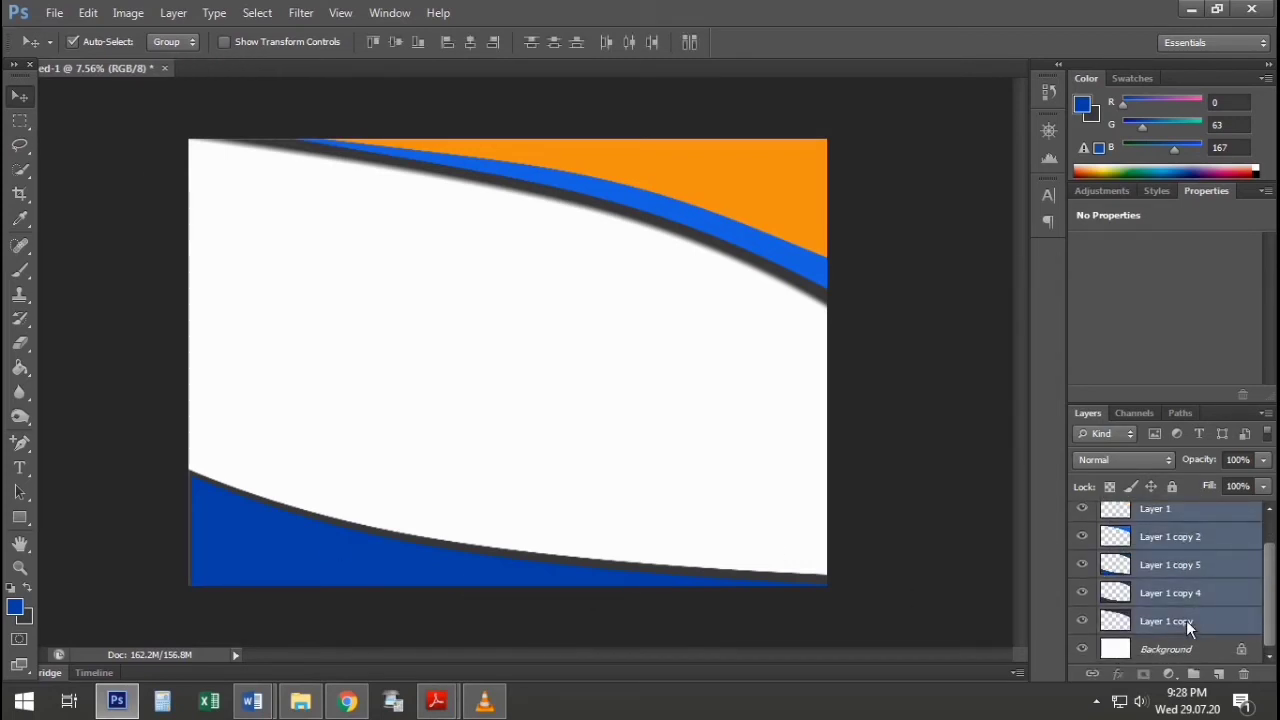
pyautogui.hotkey('ctrl', 'e')
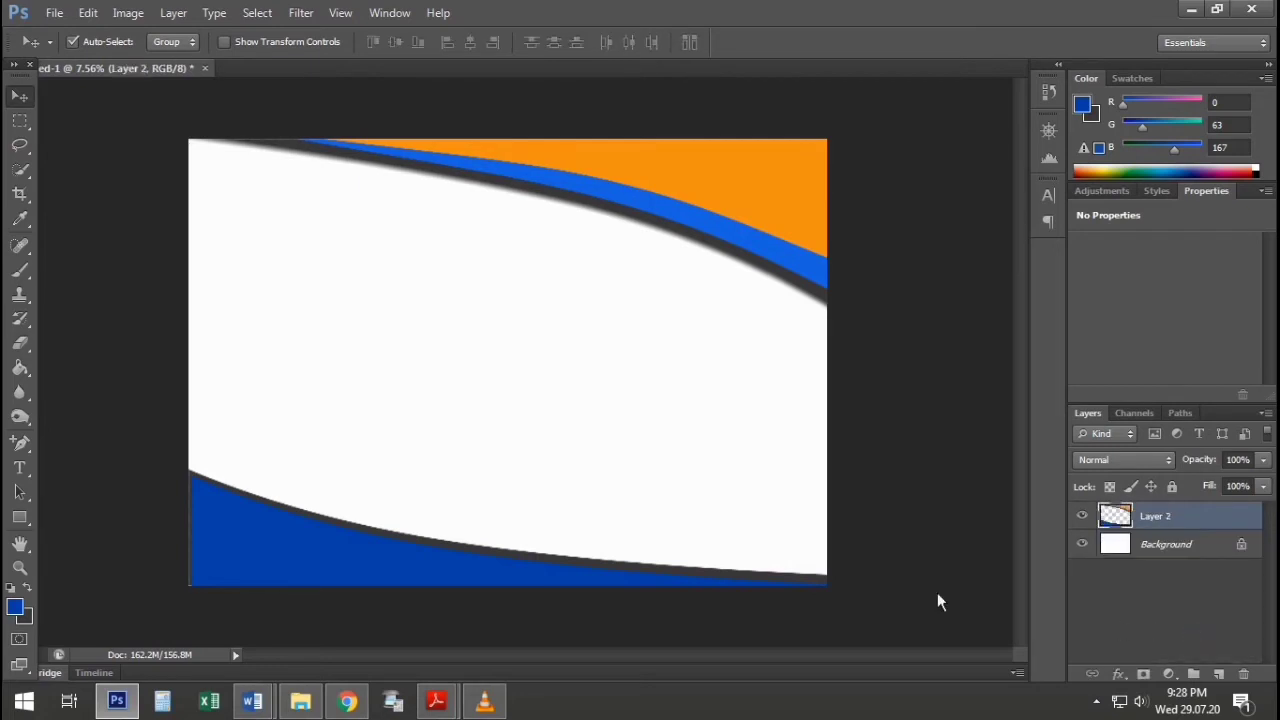
pyautogui.scroll(-1, 514, 470)
pyautogui.scroll(2, 505, 468)
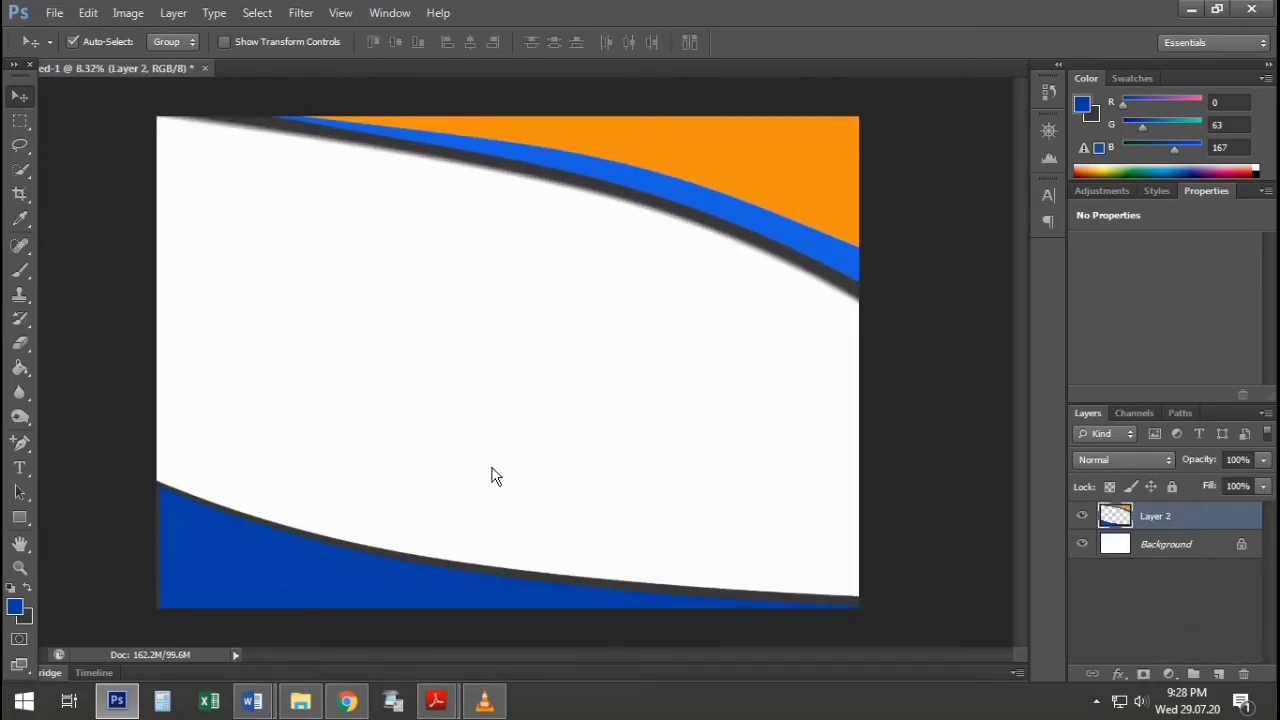
# Switch to Chrome and search Google for "adobephotosop".
pyautogui.click(347, 700)
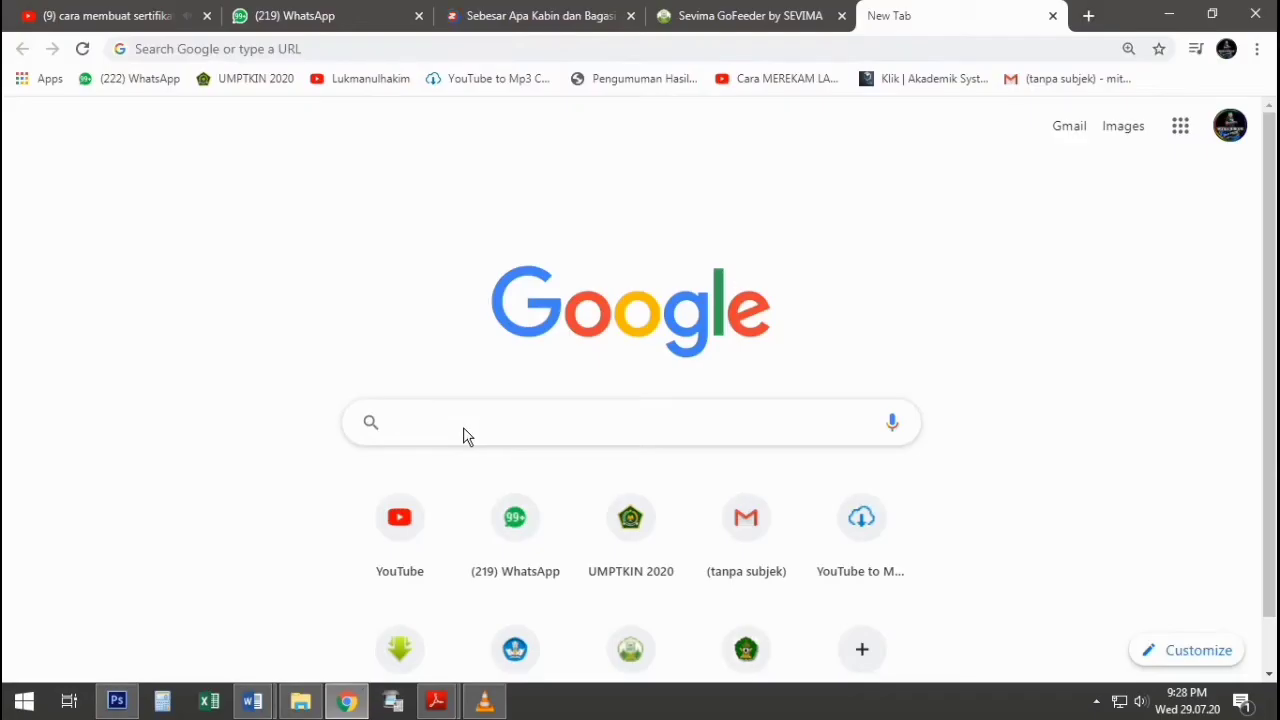
pyautogui.write('adobephot')
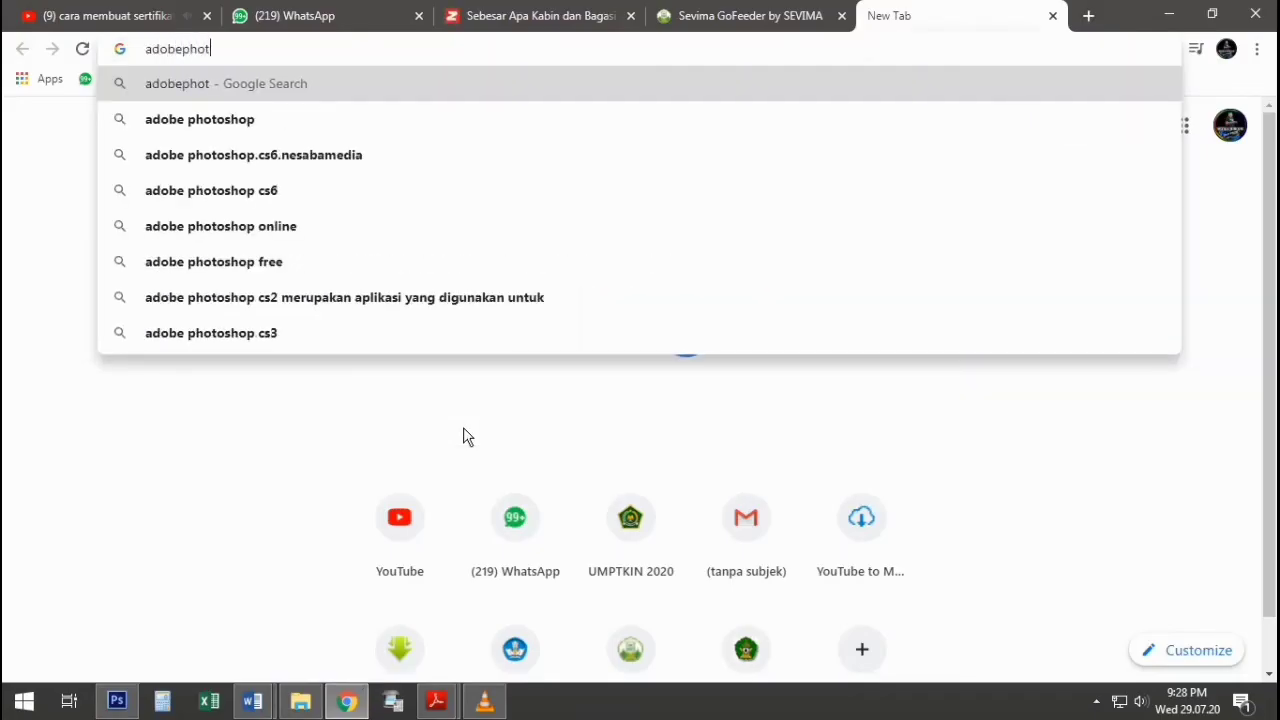
pyautogui.write('osop')
pyautogui.press('Return')
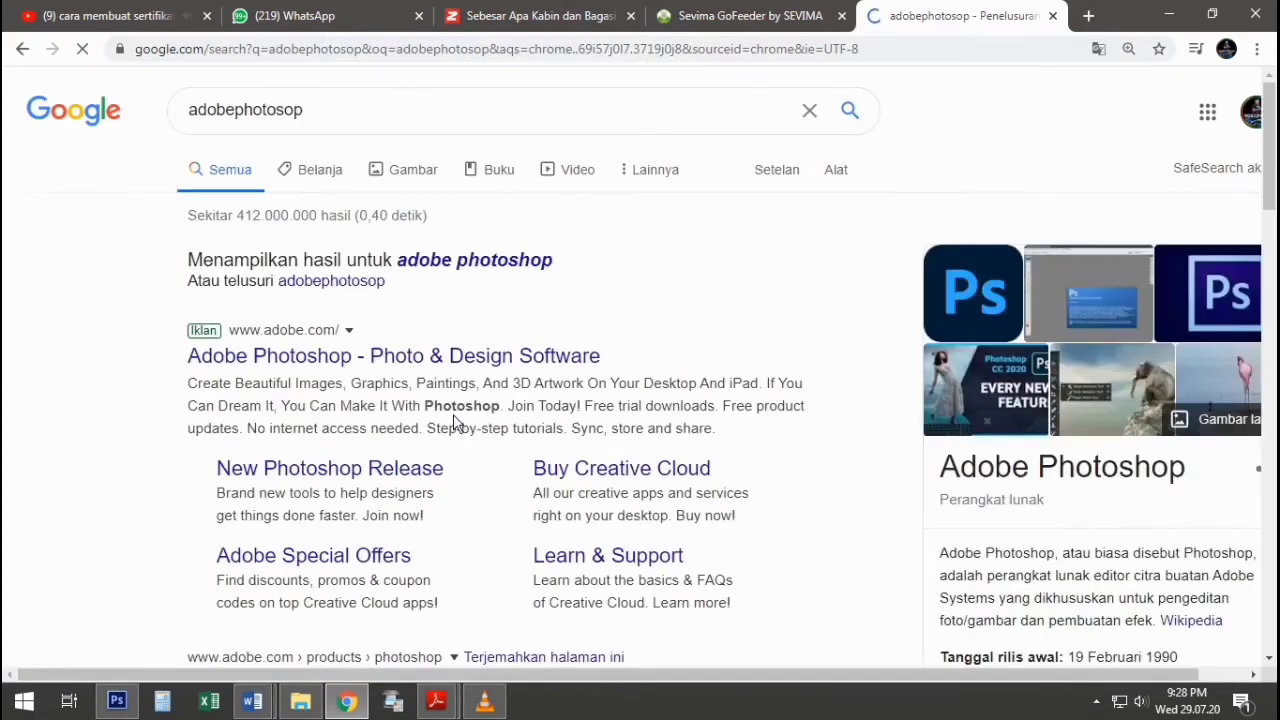
# Browse the Google image results and save the Adobe Photoshop CC 2020 logo image with the light background to Downloads.
pyautogui.click(415, 177)
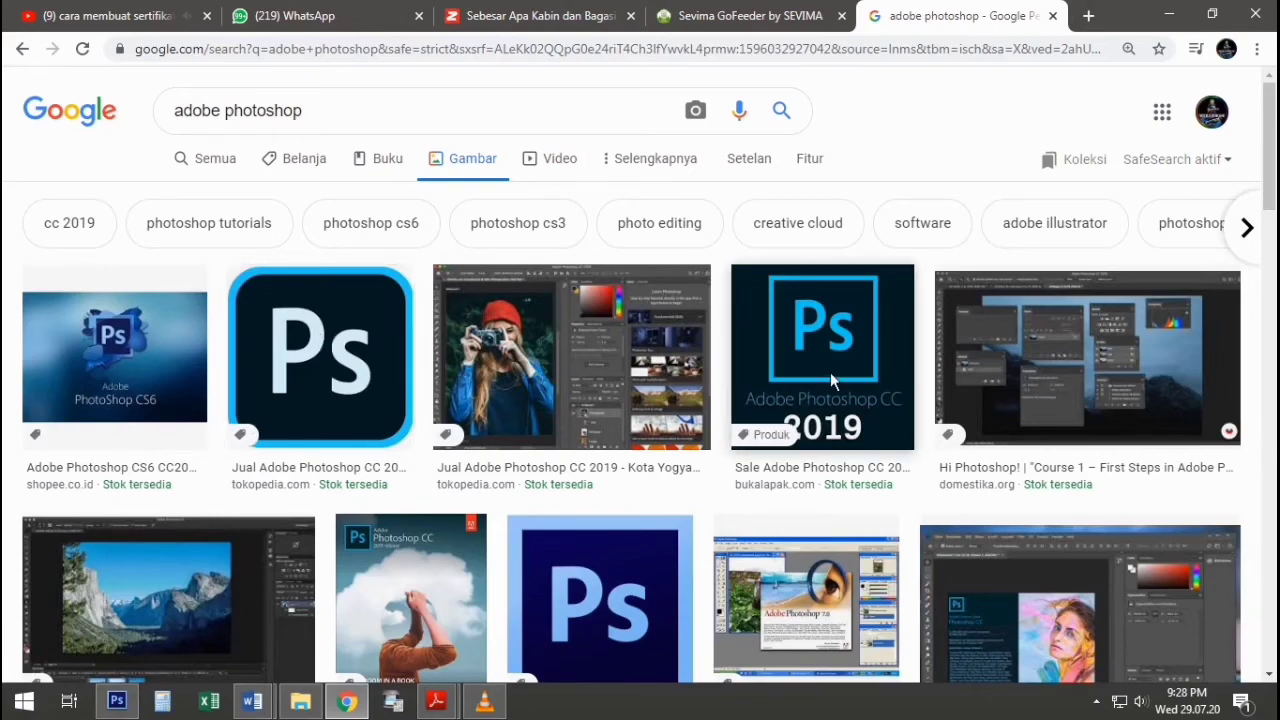
pyautogui.scroll(-6, 830, 371)
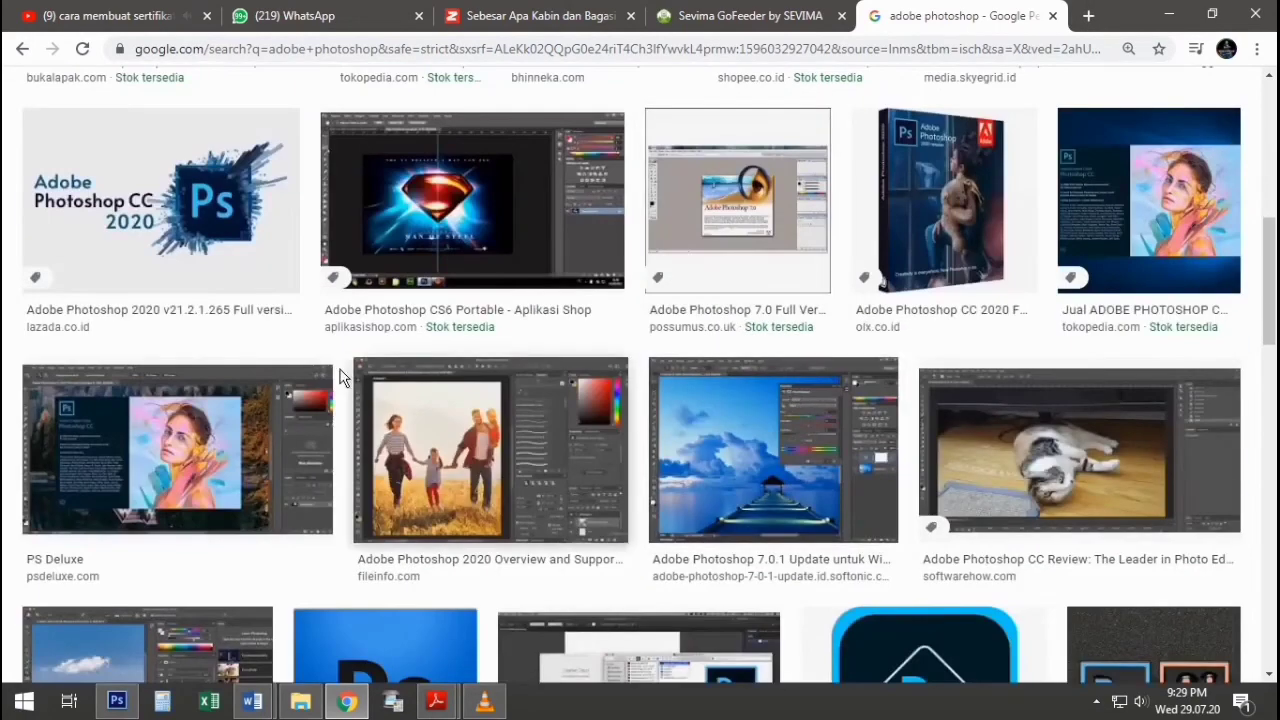
pyautogui.click(197, 226)
pyautogui.rightClick(1003, 230)
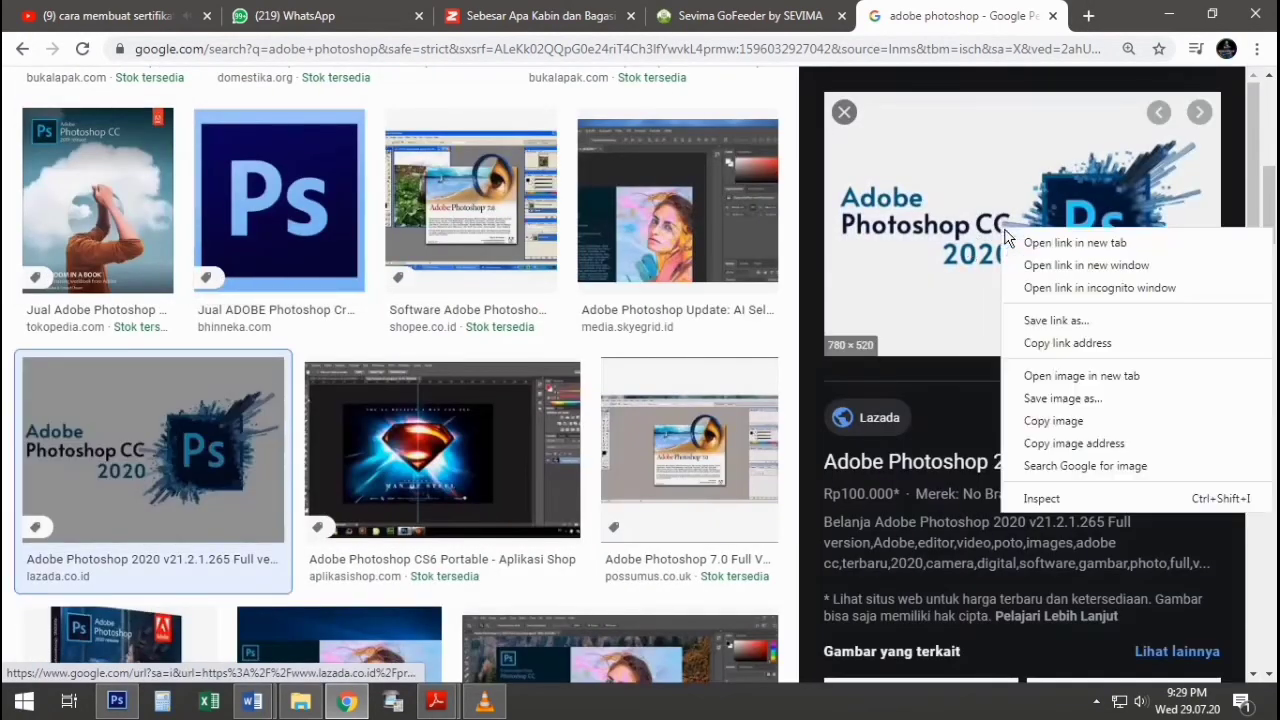
pyautogui.click(1043, 428)
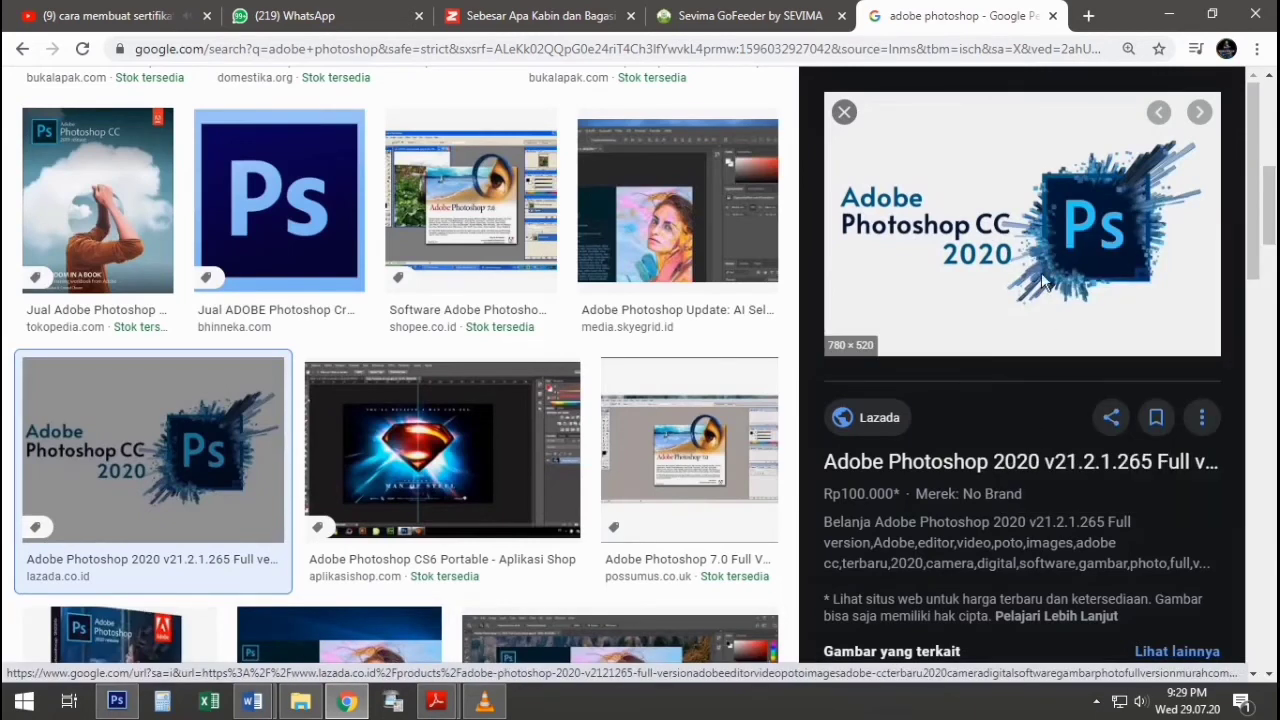
pyautogui.rightClick(1006, 274)
pyautogui.click(1070, 445)
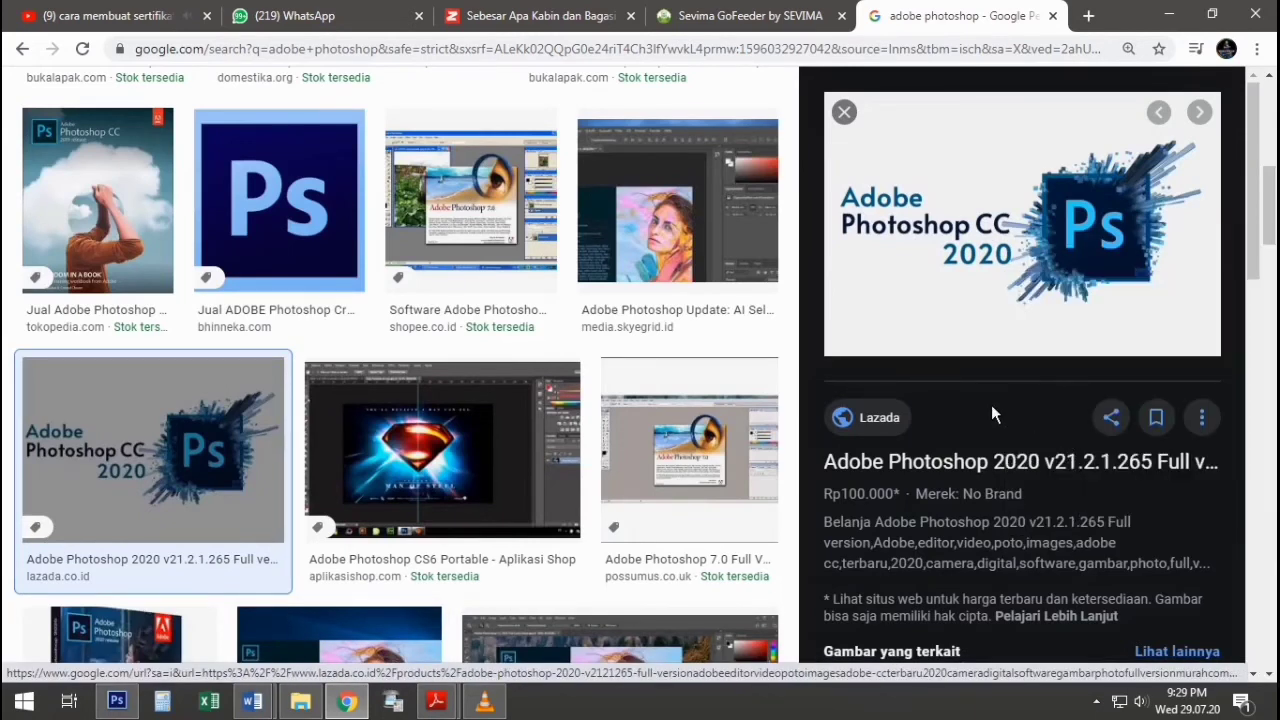
pyautogui.click(487, 415)
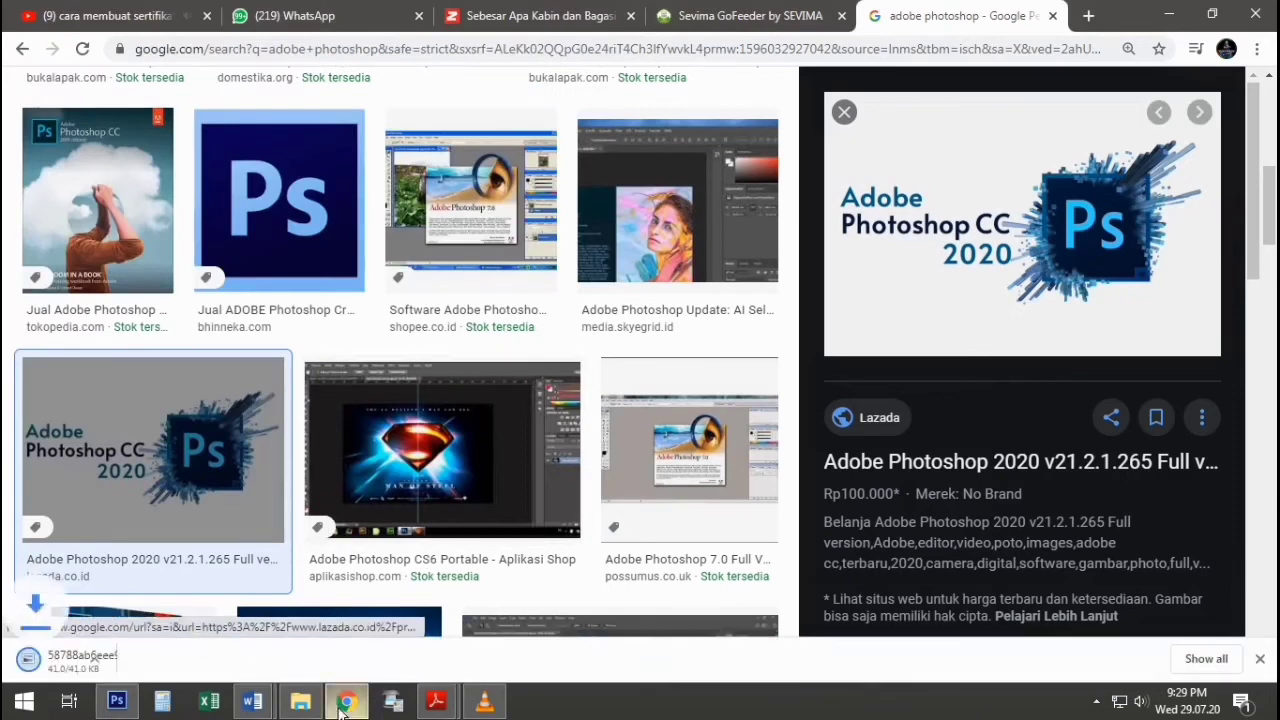
# Switch to the Downloads folder and open the saved Photoshop logo image as its own document in Photoshop.
pyautogui.click(300, 702)
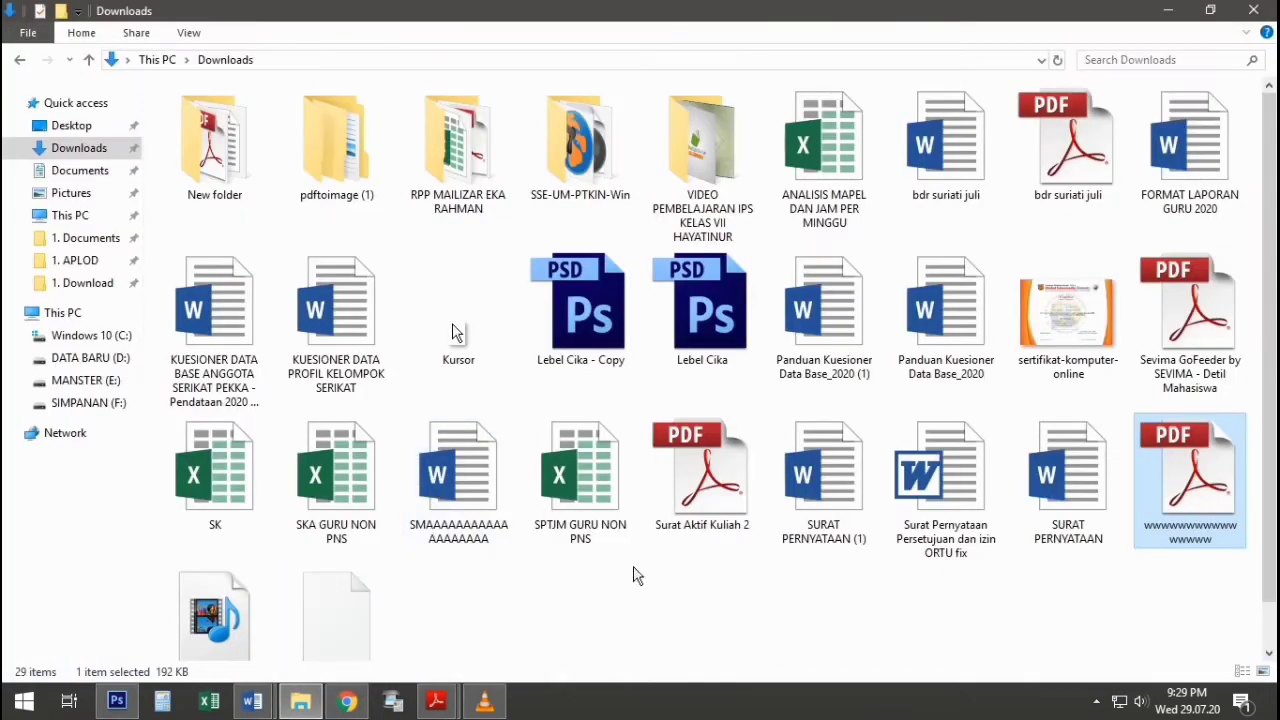
pyautogui.scroll(-1, 574, 617)
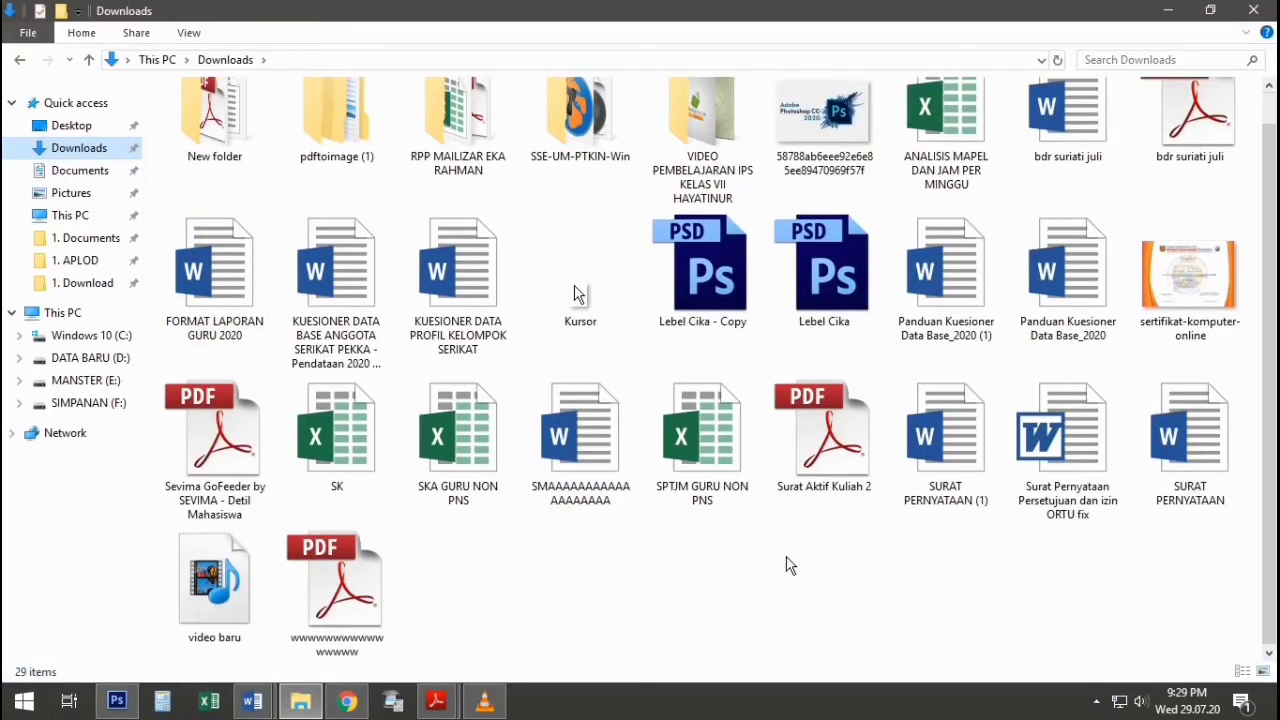
pyautogui.moveTo(822, 120); pyautogui.dragTo(427, 70)
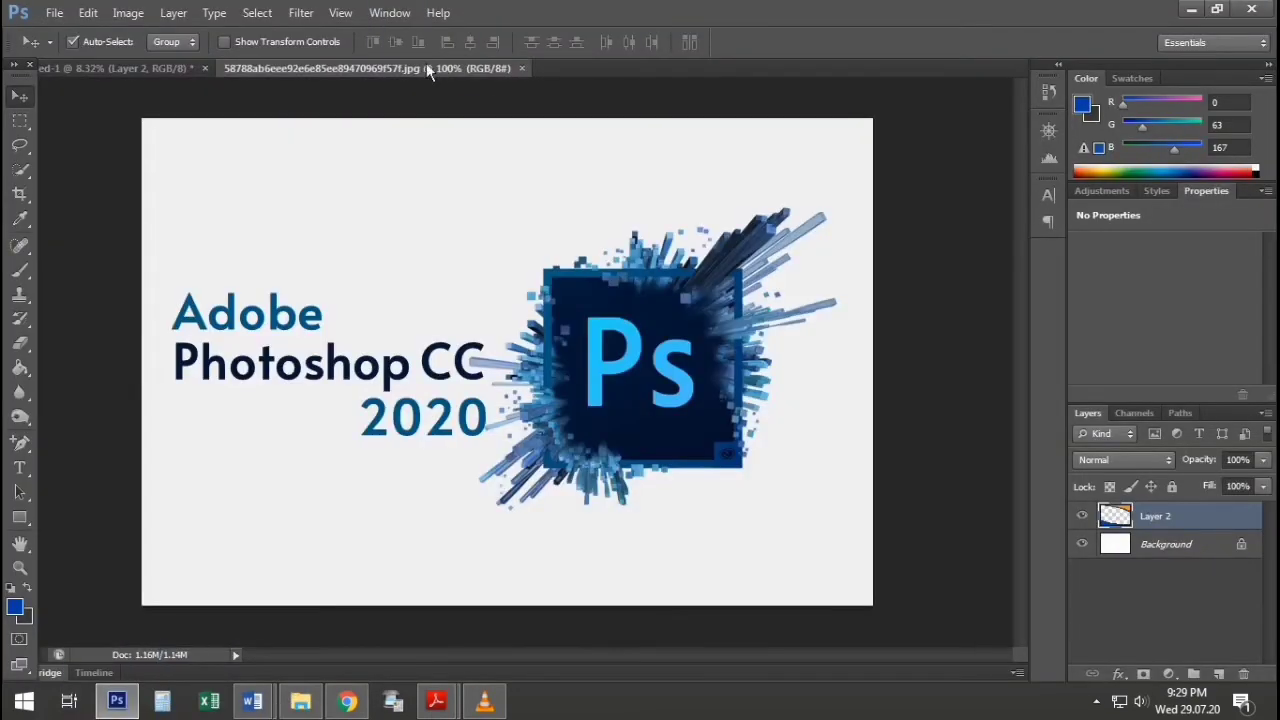
# Duplicate the logo's Background layer, hide the original, and remove the light backdrop by setting Blend If This Layer white to 234.
pyautogui.hotkey('ctrl', 'j')
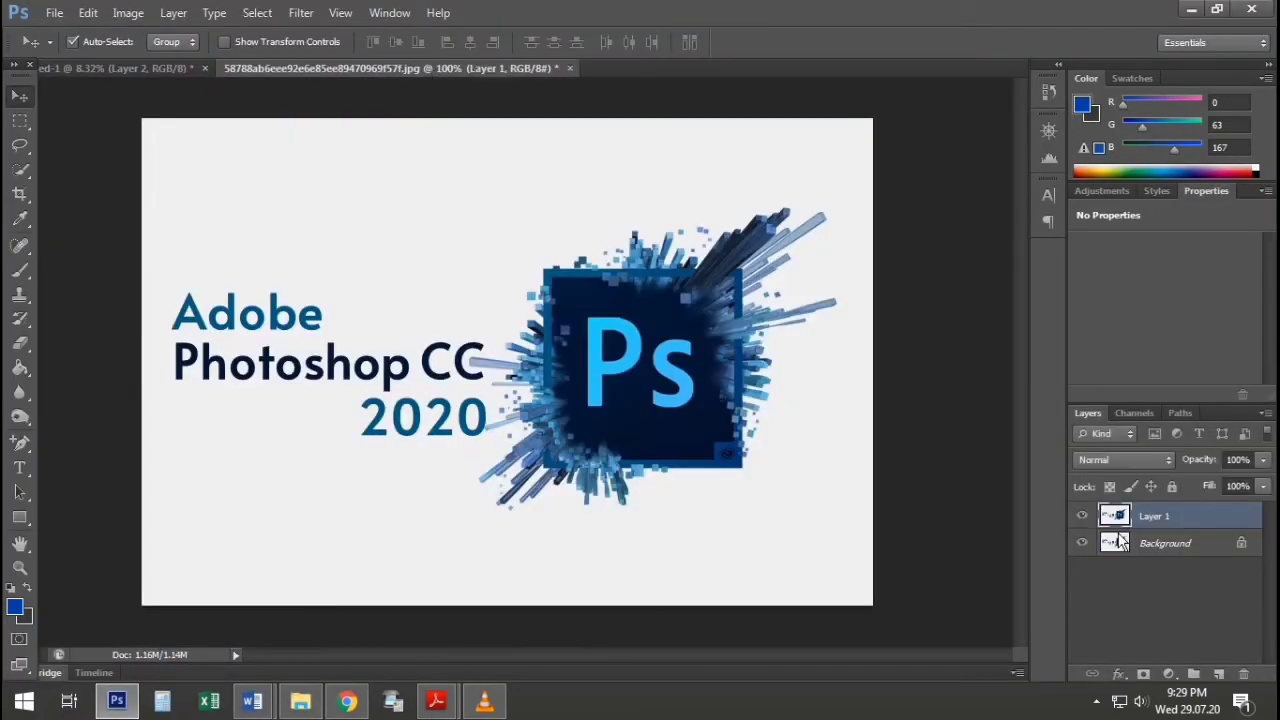
pyautogui.doubleClick(1199, 514)
pyautogui.moveTo(1172, 466); pyautogui.dragTo(1157, 465)
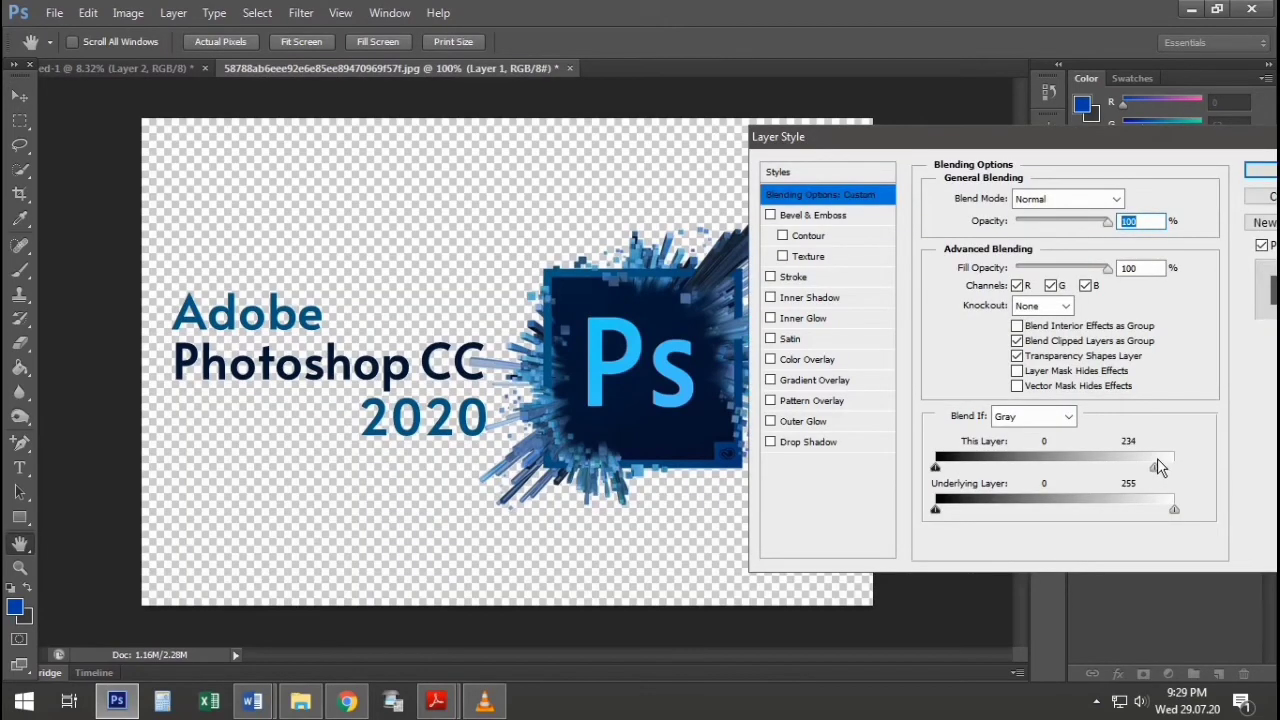
pyautogui.click(1261, 170)
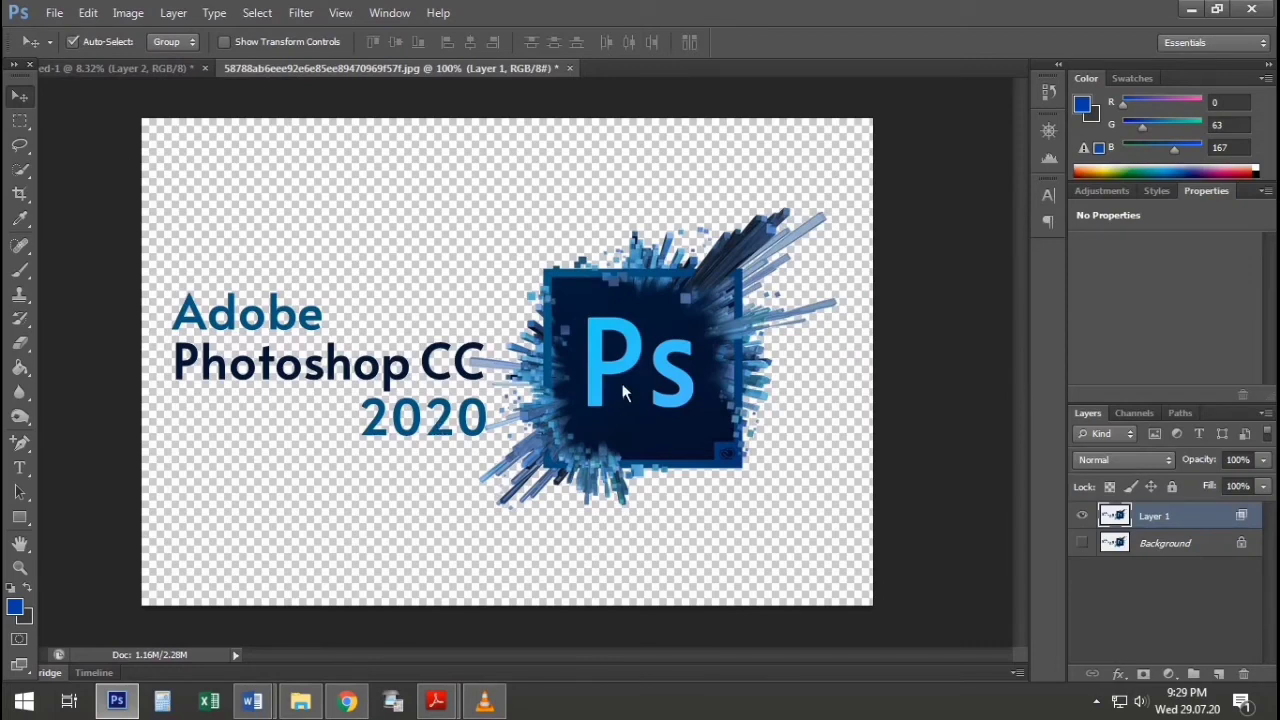
# Copy the transparent logo layer into the curved-band document, scale it to 600%, and move it into the white area.
pyautogui.moveTo(622, 393); pyautogui.dragTo(826, 543)
pyautogui.hotkey('ctrl', 't')
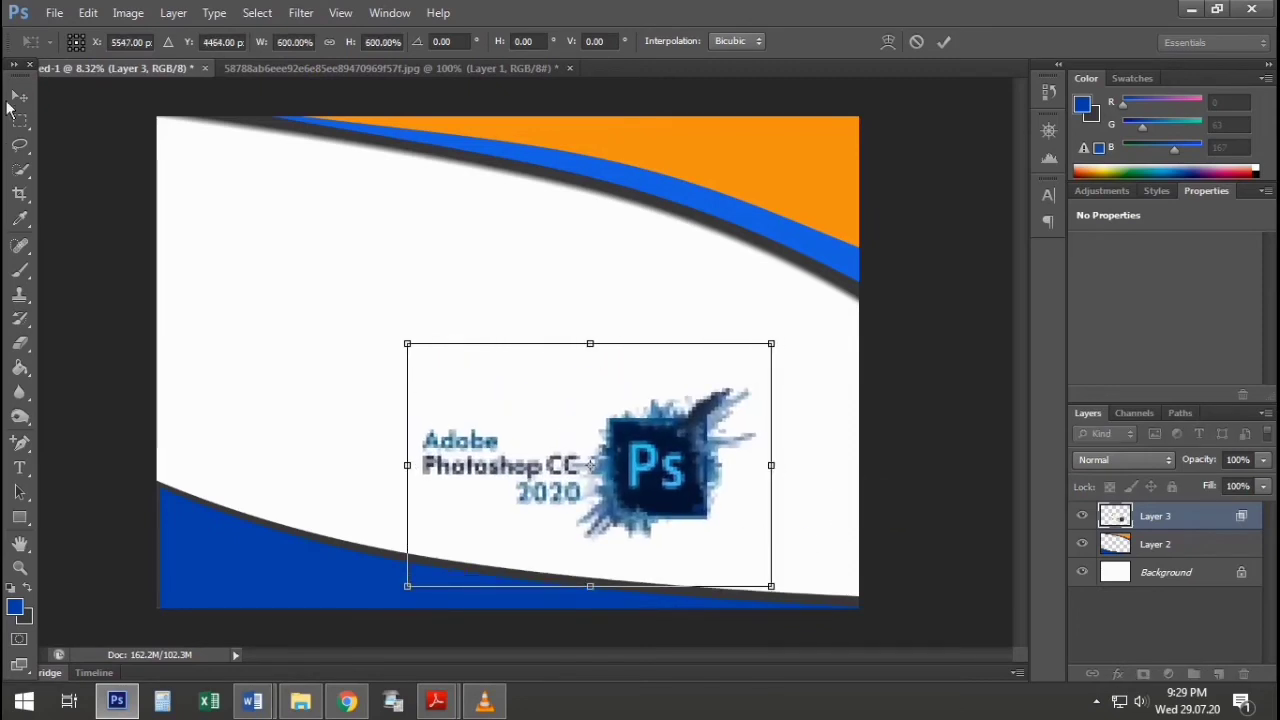
pyautogui.click(29, 101)
pyautogui.click(546, 277)
pyautogui.moveTo(573, 458); pyautogui.dragTo(484, 335)
# Scale the logo to about 61% and place it over the orange corner of the layout.
pyautogui.hotkey('ctrl', 't')
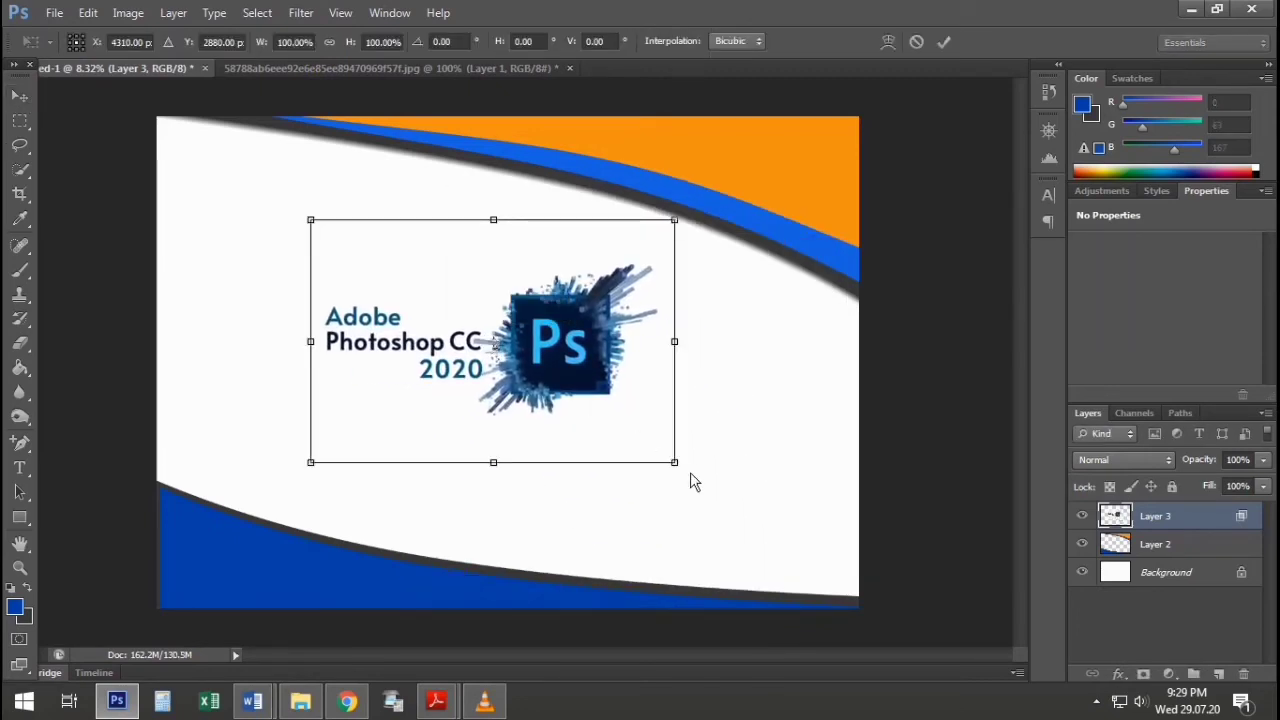
pyautogui.moveTo(690, 472); pyautogui.dragTo(531, 389)
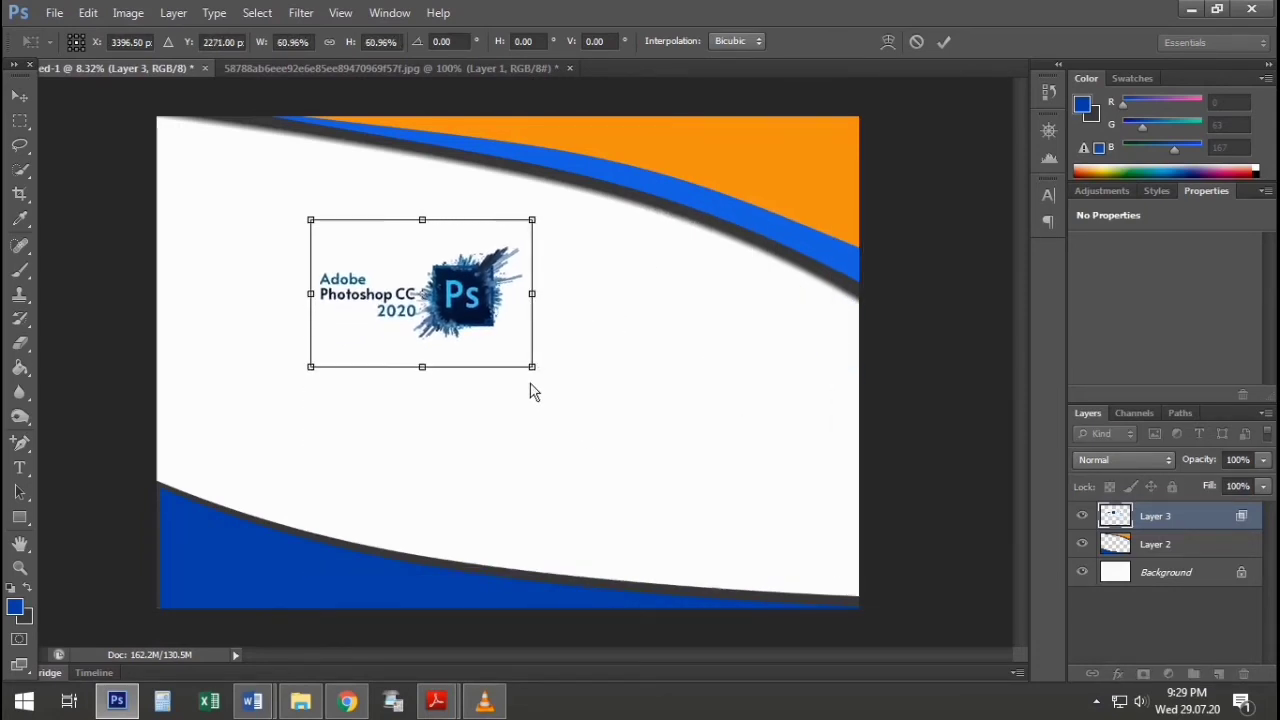
pyautogui.moveTo(535, 341); pyautogui.dragTo(845, 215)
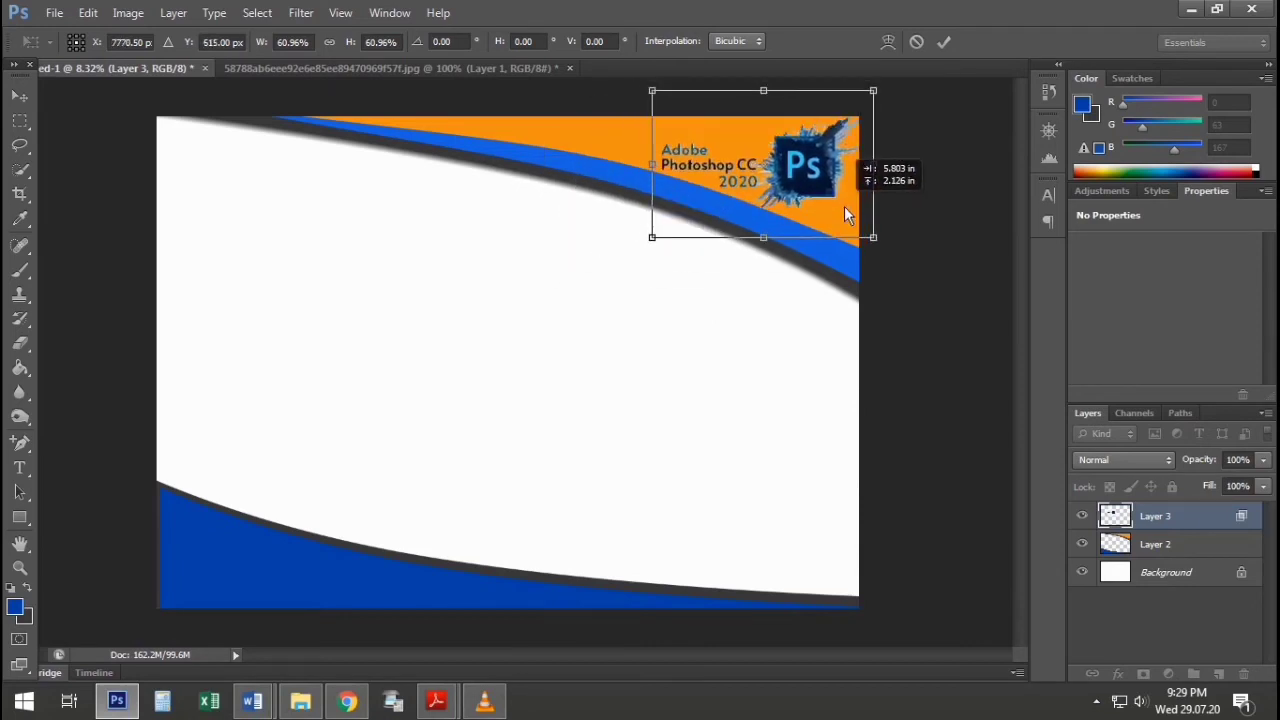
pyautogui.click(20, 96)
pyautogui.click(566, 285)
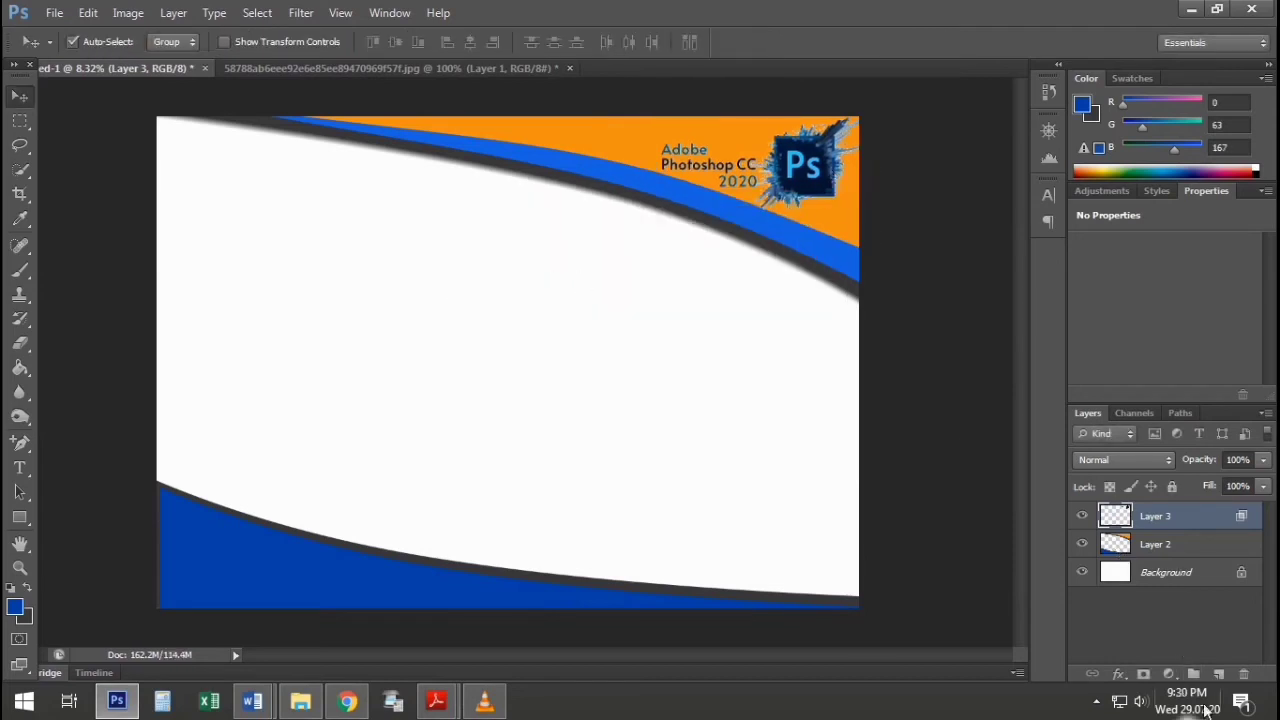
pyautogui.click(1263, 486)
pyautogui.moveTo(1262, 507)
pyautogui.mouseDown()
pyautogui.moveTo(1230, 512)
pyautogui.moveTo(1263, 508)
pyautogui.mouseUp()
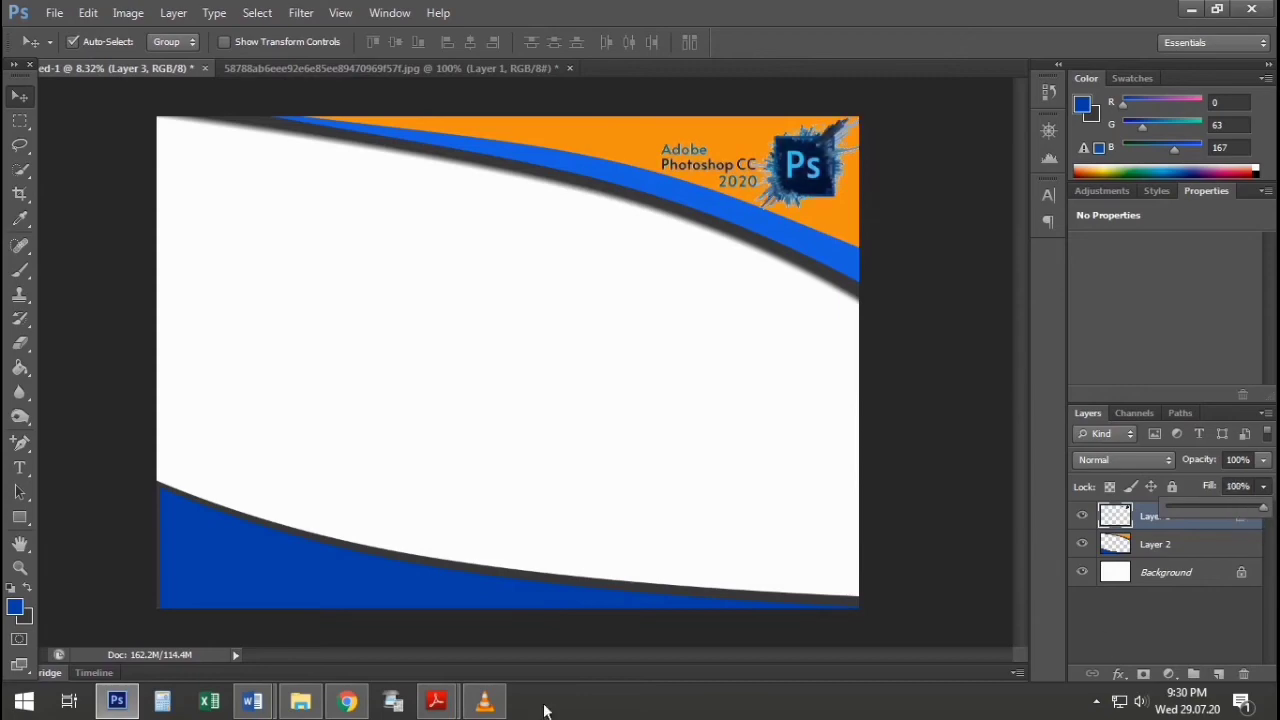
pyautogui.click(348, 700)
pyautogui.click(117, 700)
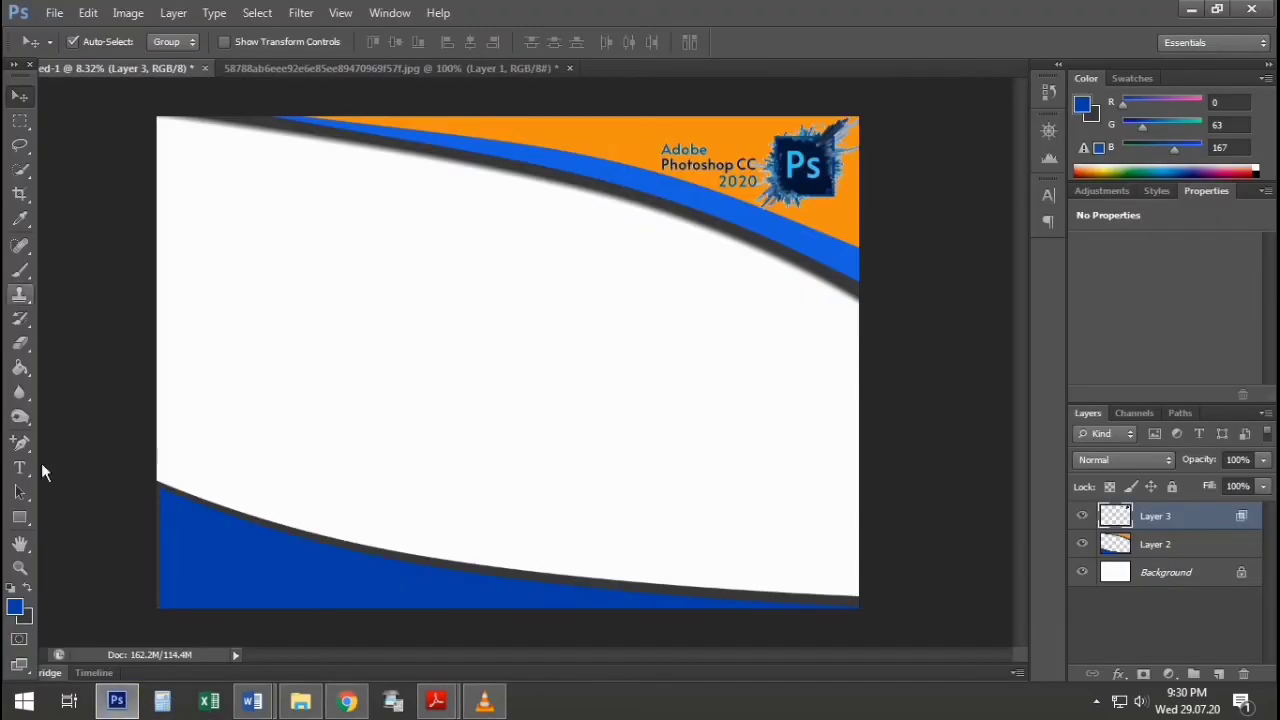
# Add a new layer above the logo and create the title text "SERFTIFIKAT" on it in the white area.
pyautogui.click(1218, 674)
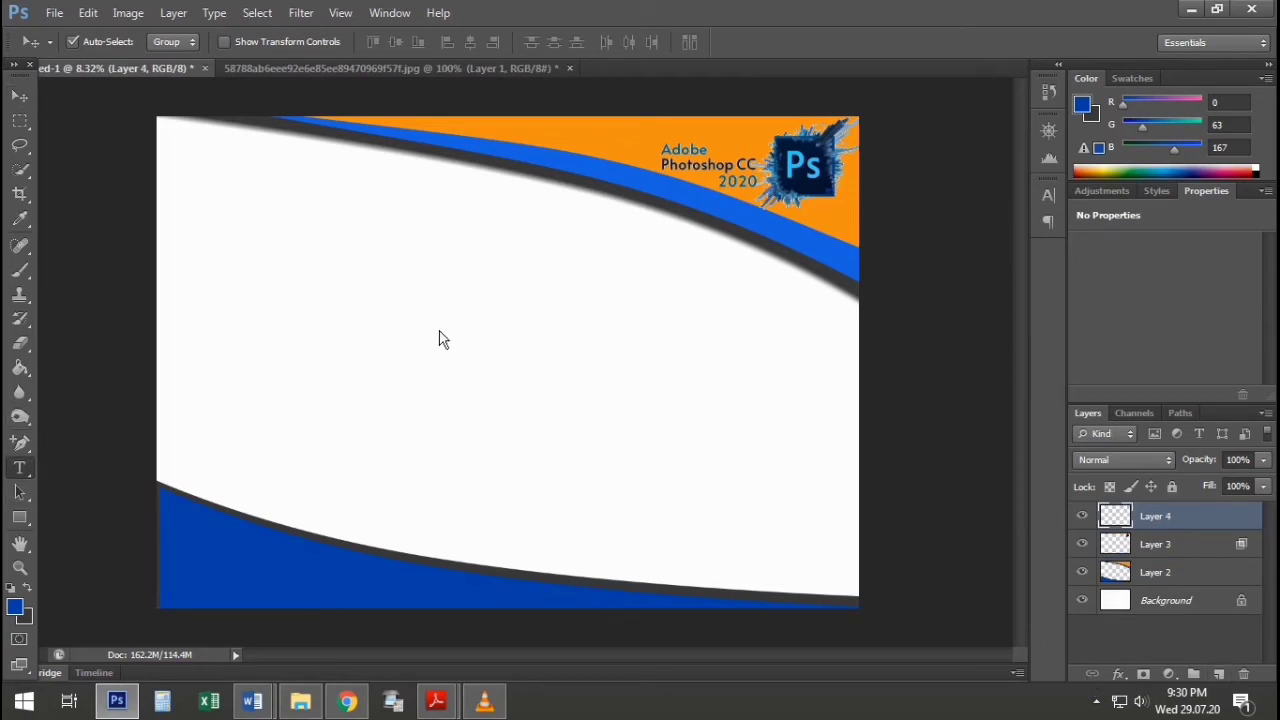
pyautogui.click(425, 255)
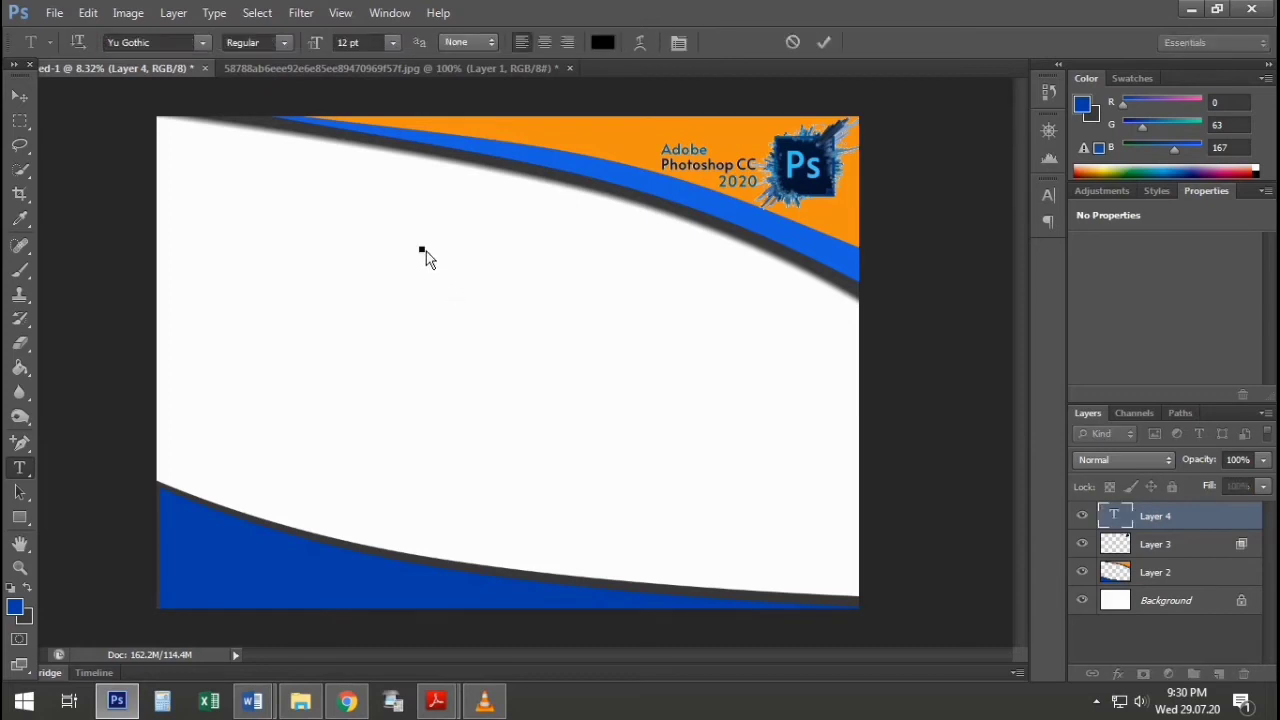
pyautogui.write('SERTIIFIKAT')
pyautogui.hotkey('ctrl', 'Return')
pyautogui.press('v')
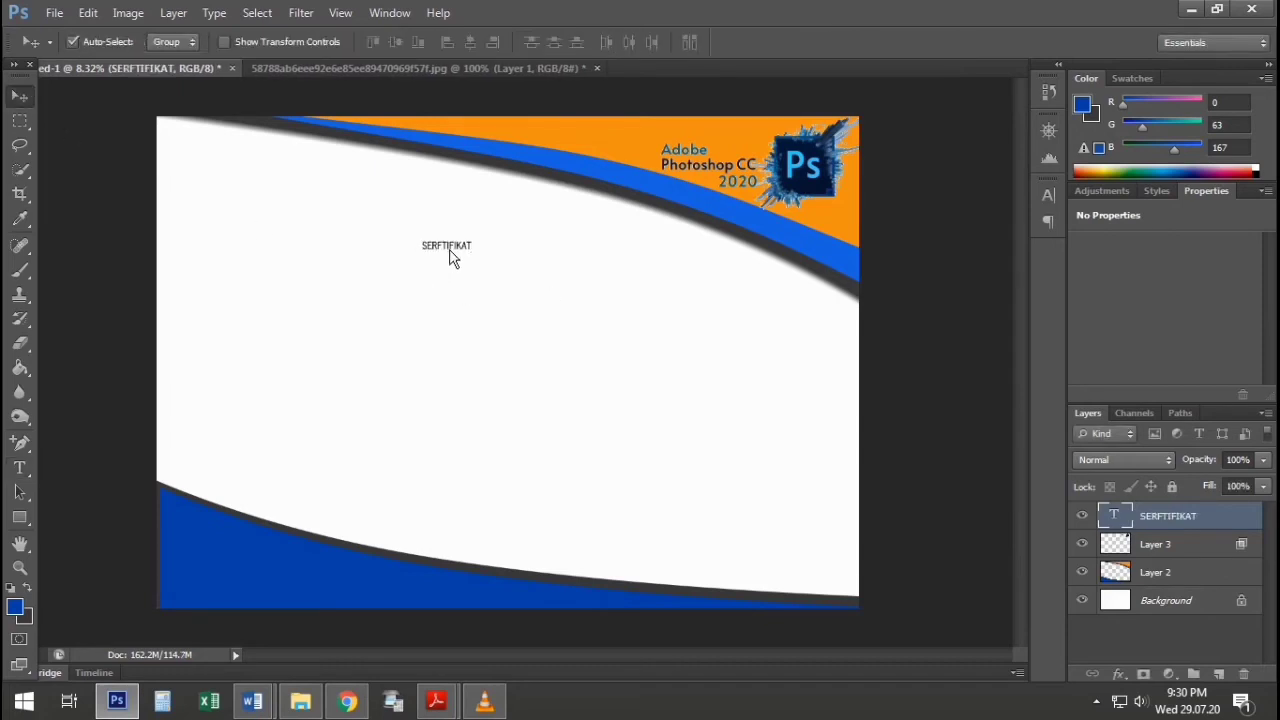
# Enlarge the "SERFTIFIKAT" title to about 71 pt and centre it horizontally in the upper white area.
pyautogui.hotkey('ctrl', 't')
pyautogui.moveTo(478, 264); pyautogui.dragTo(711, 354)
pyautogui.click(19, 95)
pyautogui.click(552, 279)
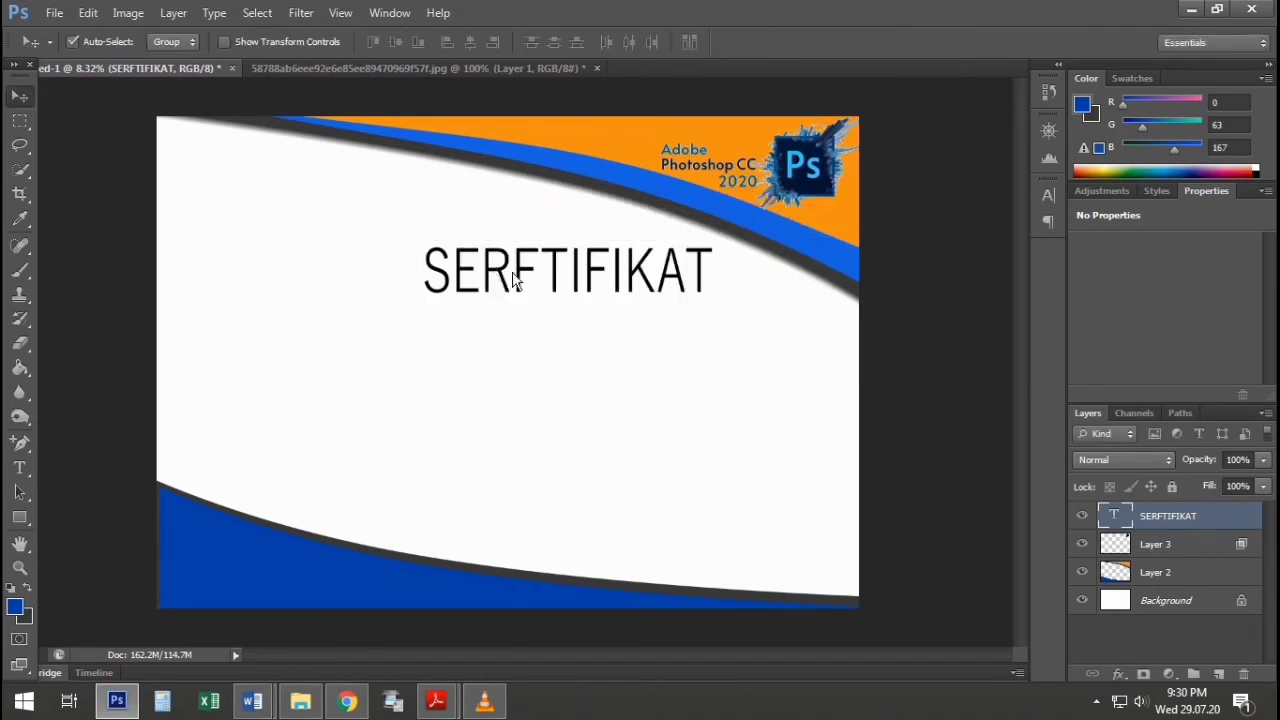
pyautogui.moveTo(566, 283); pyautogui.dragTo(505, 268)
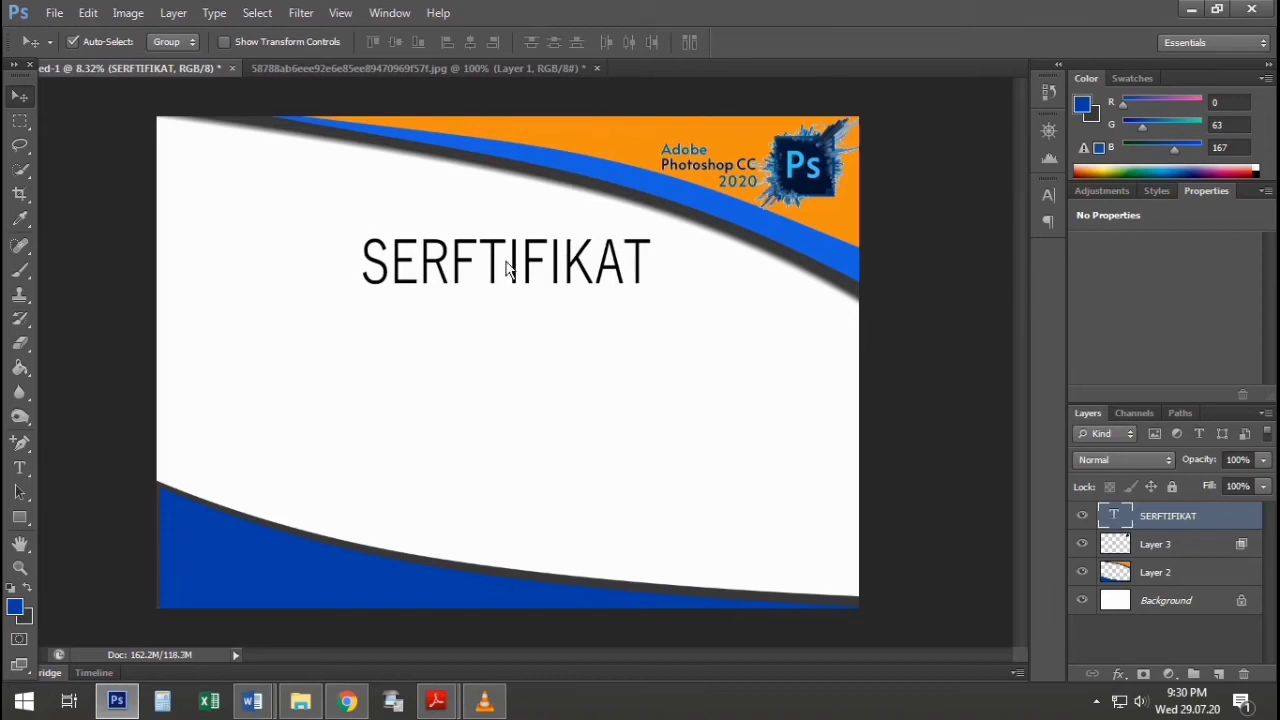
# Change the font of the whole "SERFTIFIKAT" title to Radioactive.
pyautogui.press('t')
pyautogui.click(505, 265)
pyautogui.moveTo(622, 265); pyautogui.dragTo(372, 248)
pyautogui.moveTo(663, 274); pyautogui.dragTo(265, 255)
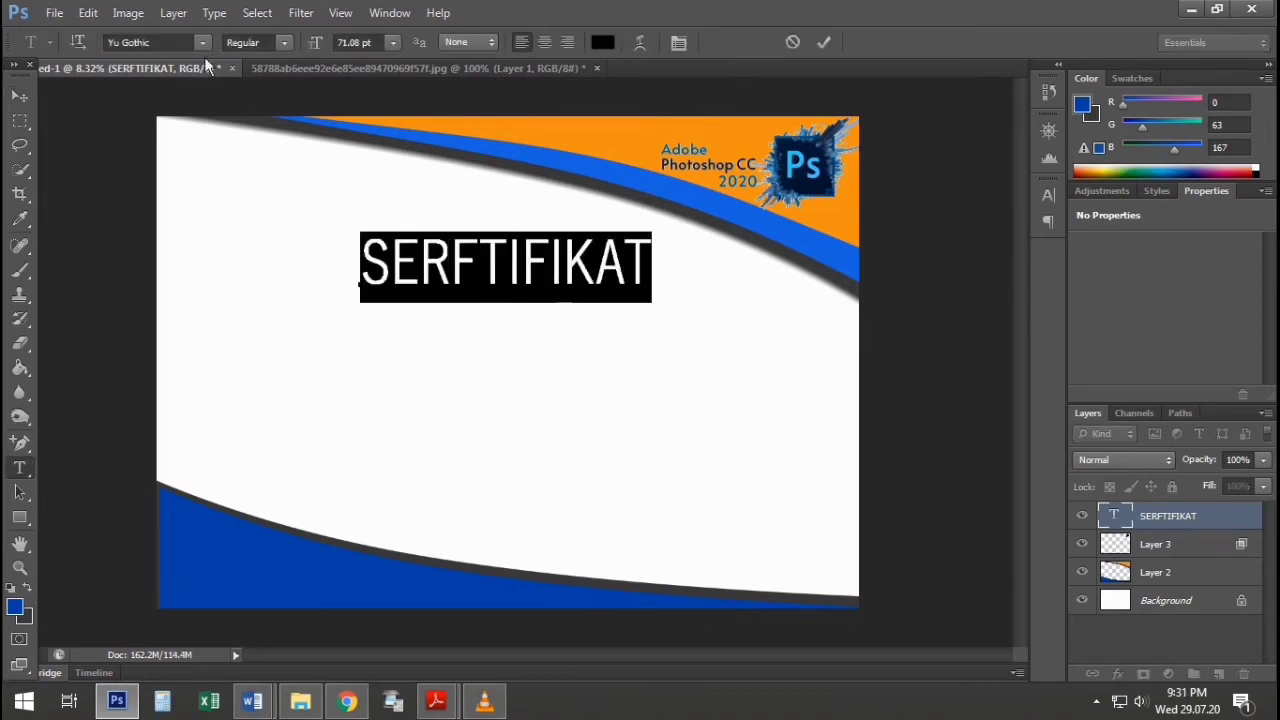
pyautogui.click(154, 42)
pyautogui.write('Radioactive')
pyautogui.click(491, 240)
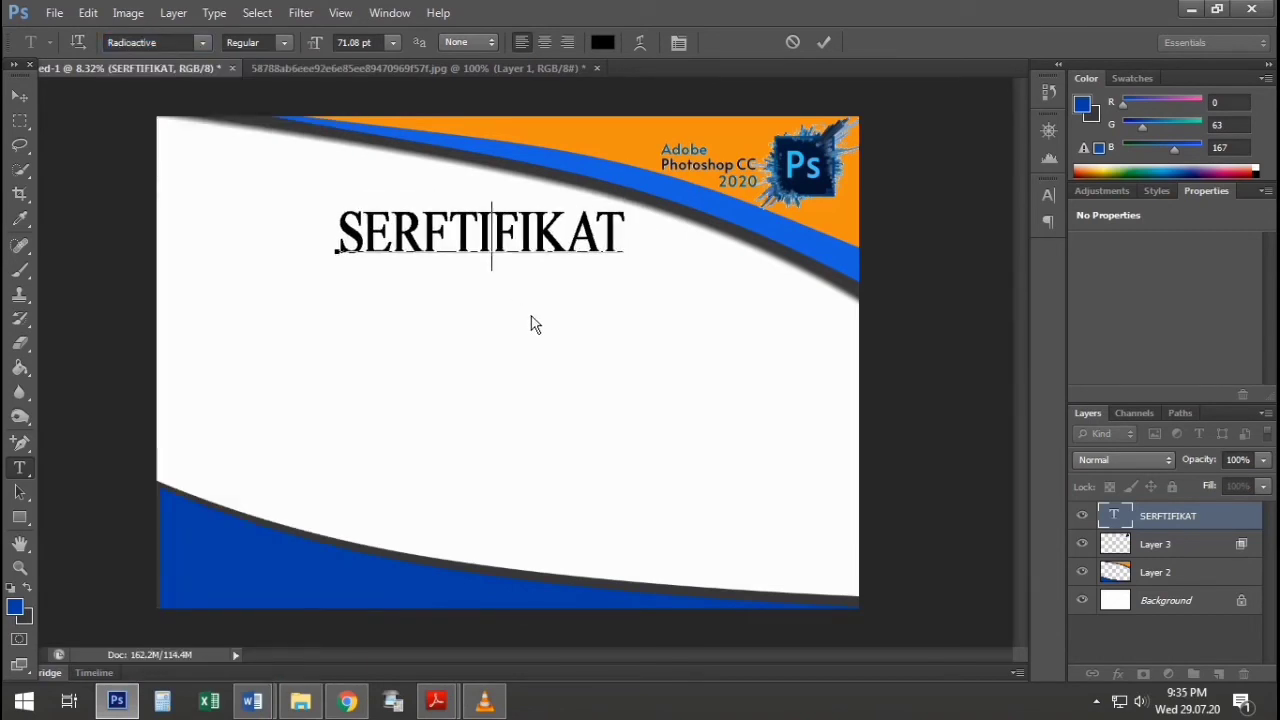
# Toggle Faux Bold on the whole "SERFTIFIKAT" title and commit the text.
pyautogui.moveTo(628, 250); pyautogui.dragTo(330, 250)
pyautogui.click(678, 42)
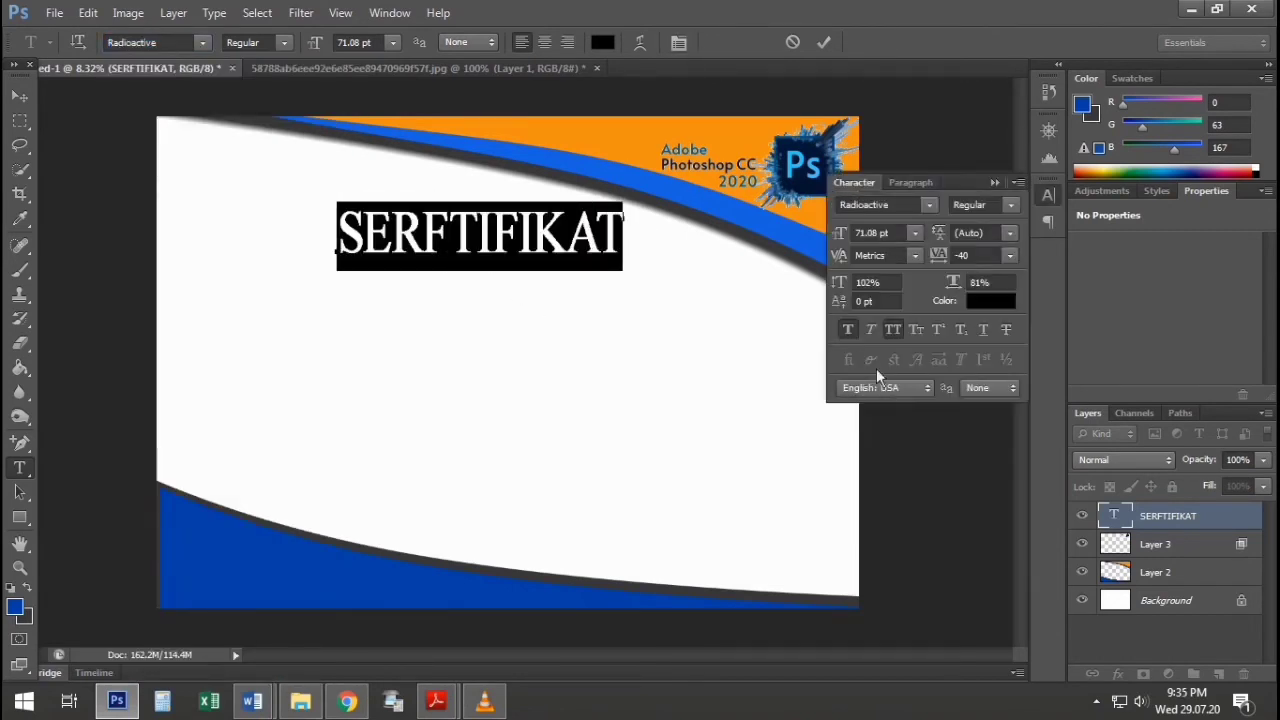
pyautogui.click(850, 330)
pyautogui.hotkey('ctrl', 'Return')
pyautogui.press('v')
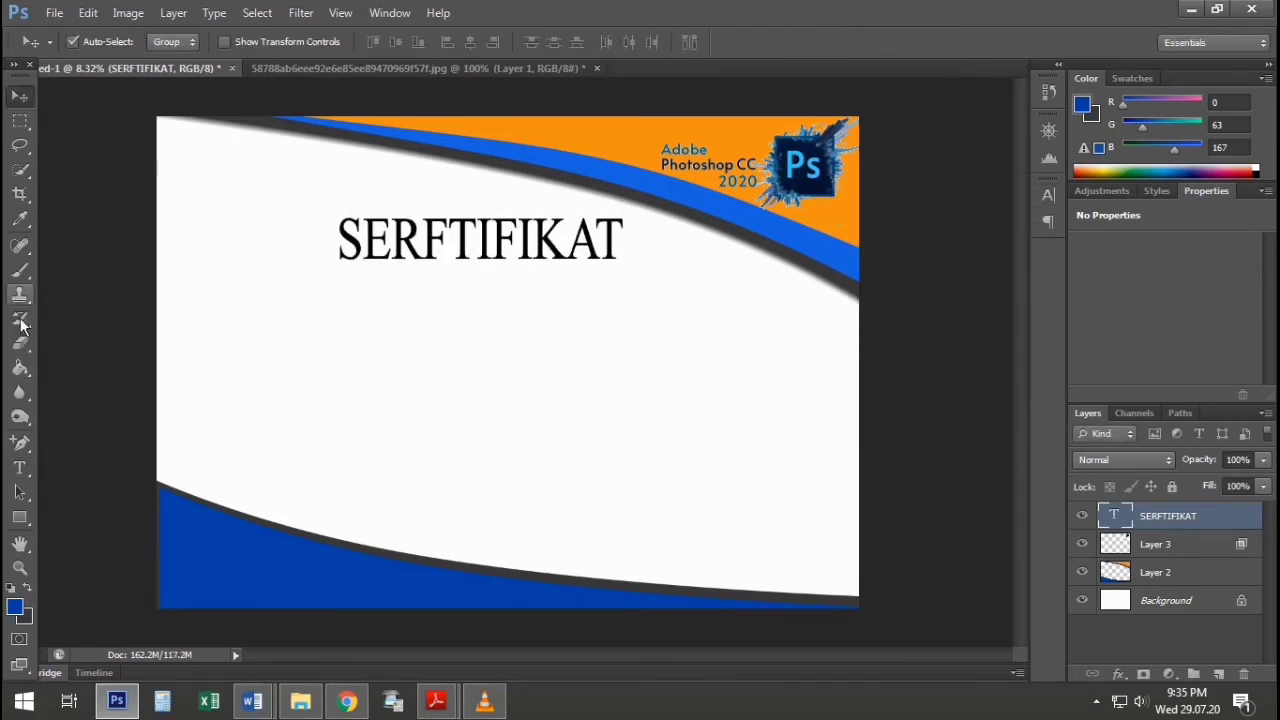
# Add a placeholder text "d", enlarge it to about 132 pt, and move it just below the title.
pyautogui.click(20, 468)
pyautogui.click(544, 362)
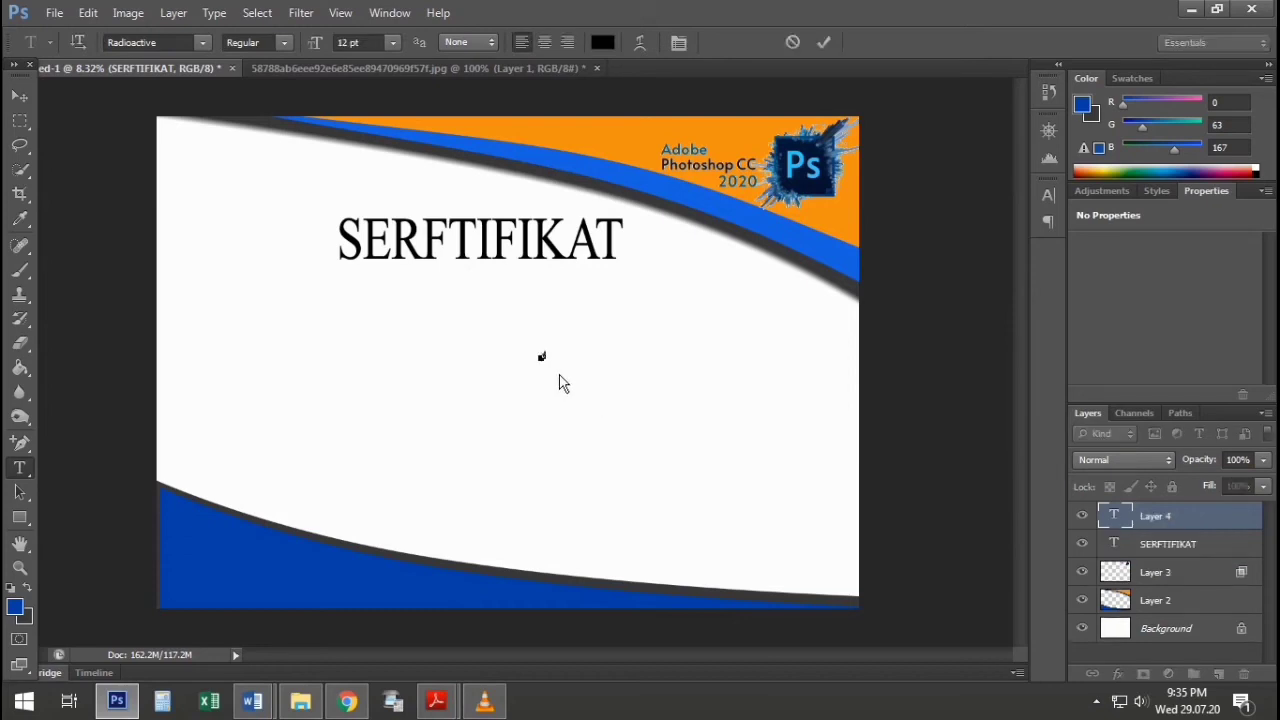
pyautogui.write('d')
pyautogui.hotkey('ctrl', 'Return')
pyautogui.press('v')
pyautogui.hotkey('ctrl', 't')
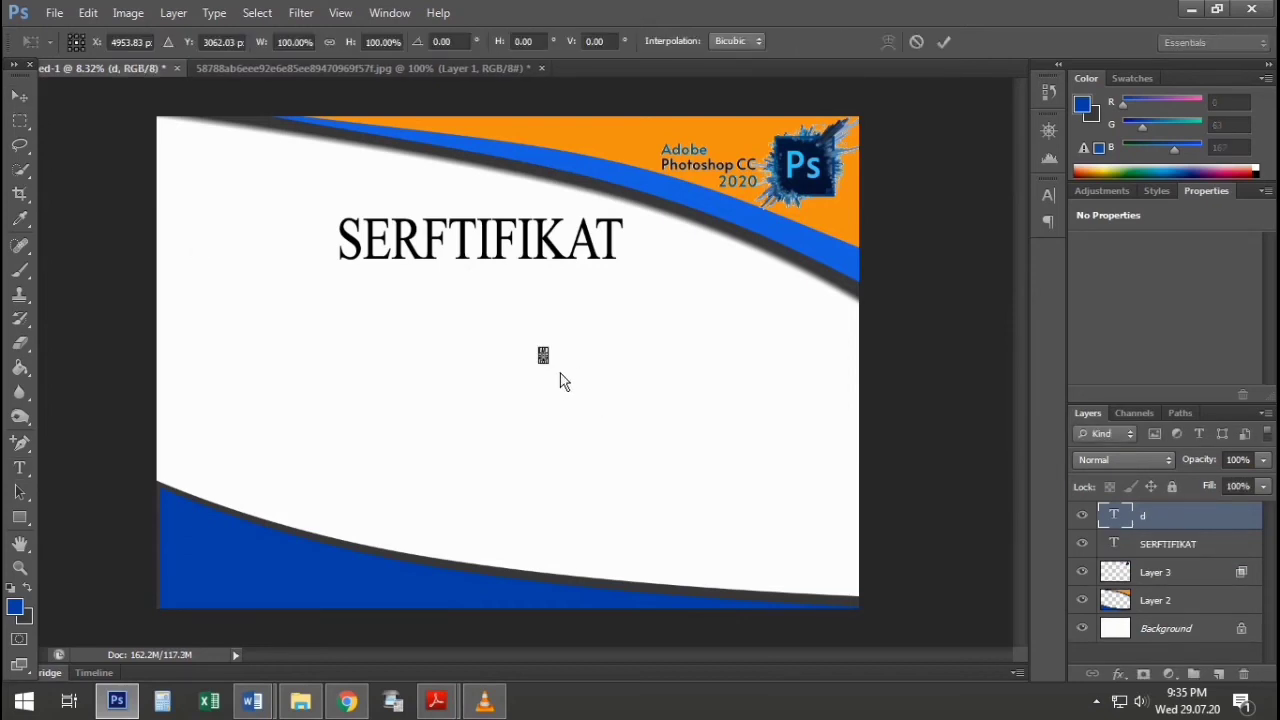
pyautogui.moveTo(652, 431); pyautogui.dragTo(700, 449)
pyautogui.press('v')
pyautogui.press('Return')
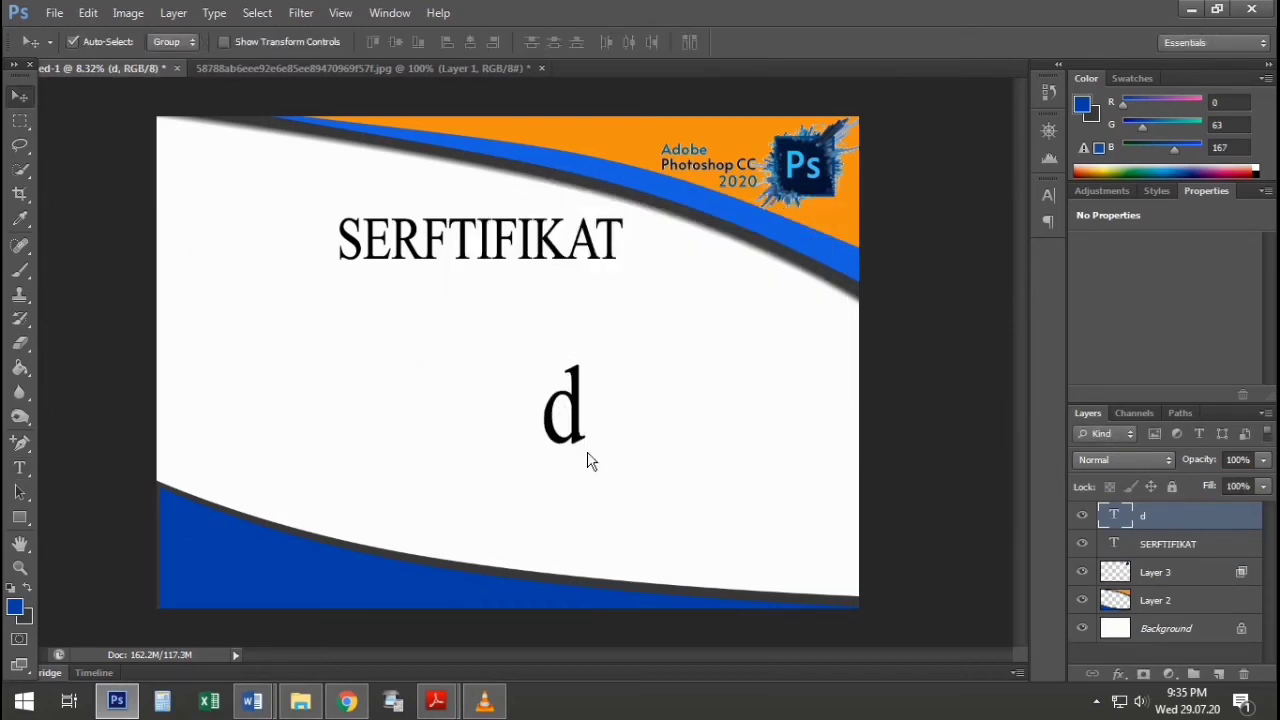
pyautogui.moveTo(586, 457); pyautogui.dragTo(432, 345)
# Replace the placeholder letter with the text "Diberikan Kepada".
pyautogui.press('t')
pyautogui.click(444, 340)
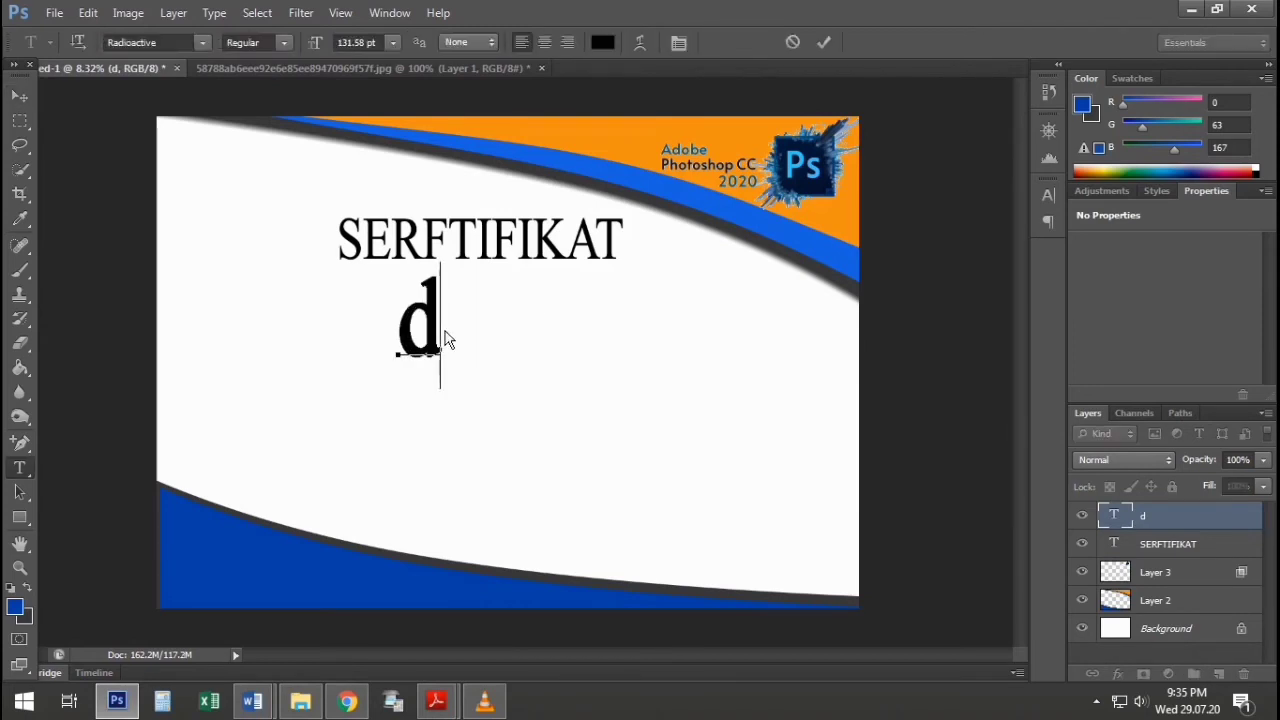
pyautogui.press('Left')
pyautogui.press('Delete')
pyautogui.write('Diberikan Ke')
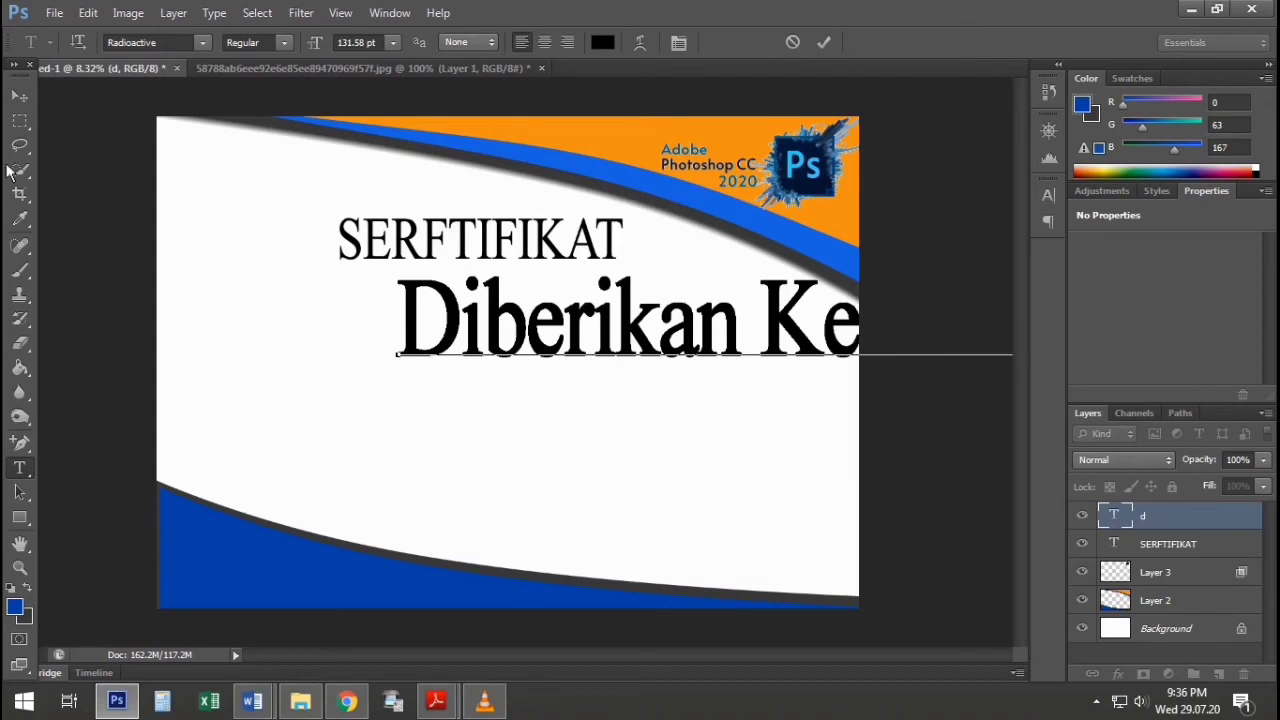
pyautogui.click(19, 95)
# Scale the "Diberikan Kepada" text down to about 75 pt so it fits within the white area below the title.
pyautogui.moveTo(566, 323); pyautogui.dragTo(347, 323)
pyautogui.hotkey('ctrl', 't')
pyautogui.moveTo(180, 394); pyautogui.dragTo(444, 341)
pyautogui.press('Return')
# Set the font of the whole "Diberikan Kepada" text to Vivaldi Italic.
pyautogui.press('t')
pyautogui.click(617, 305)
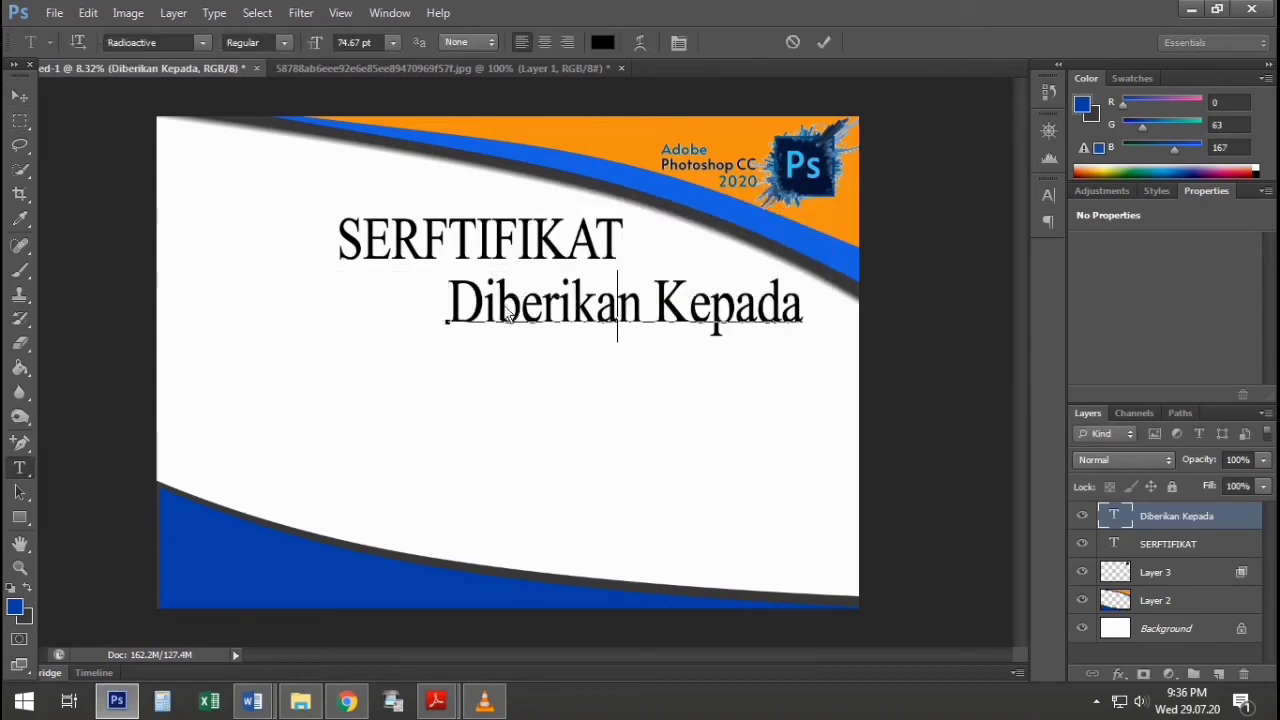
pyautogui.moveTo(508, 316); pyautogui.dragTo(731, 363)
pyautogui.moveTo(787, 329); pyautogui.dragTo(425, 328)
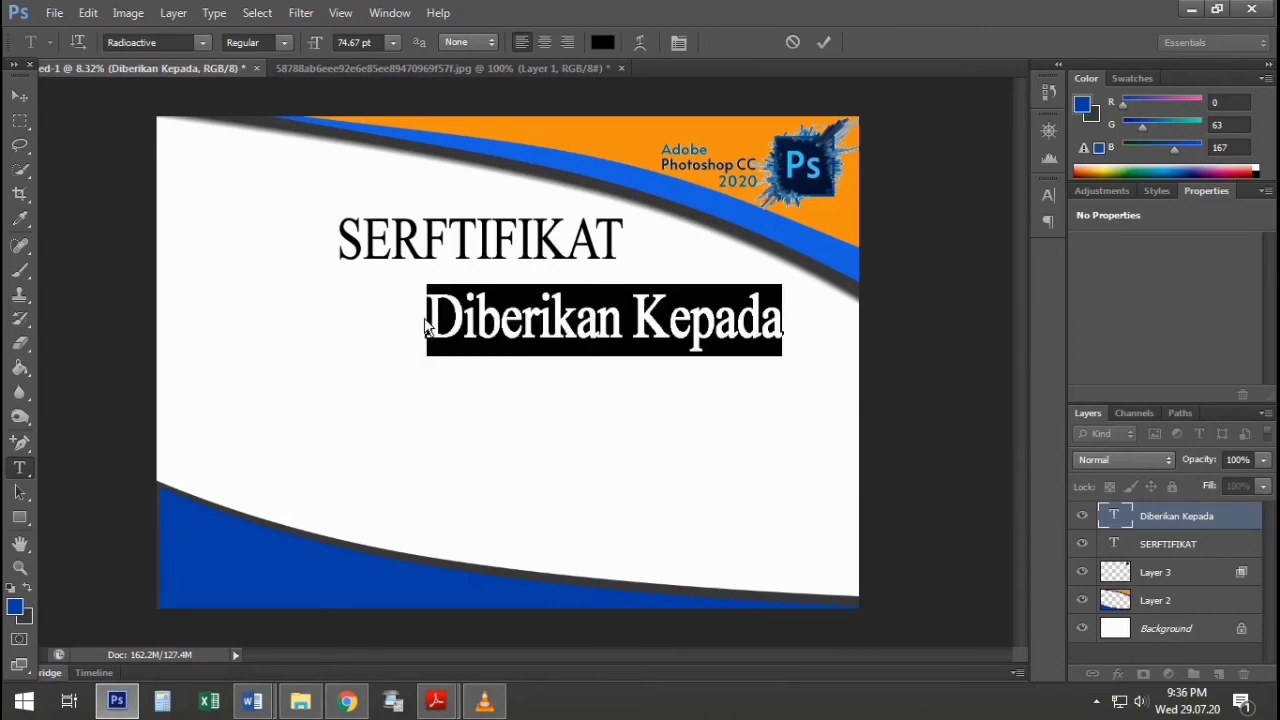
pyautogui.click(202, 43)
pyautogui.click(274, 243)
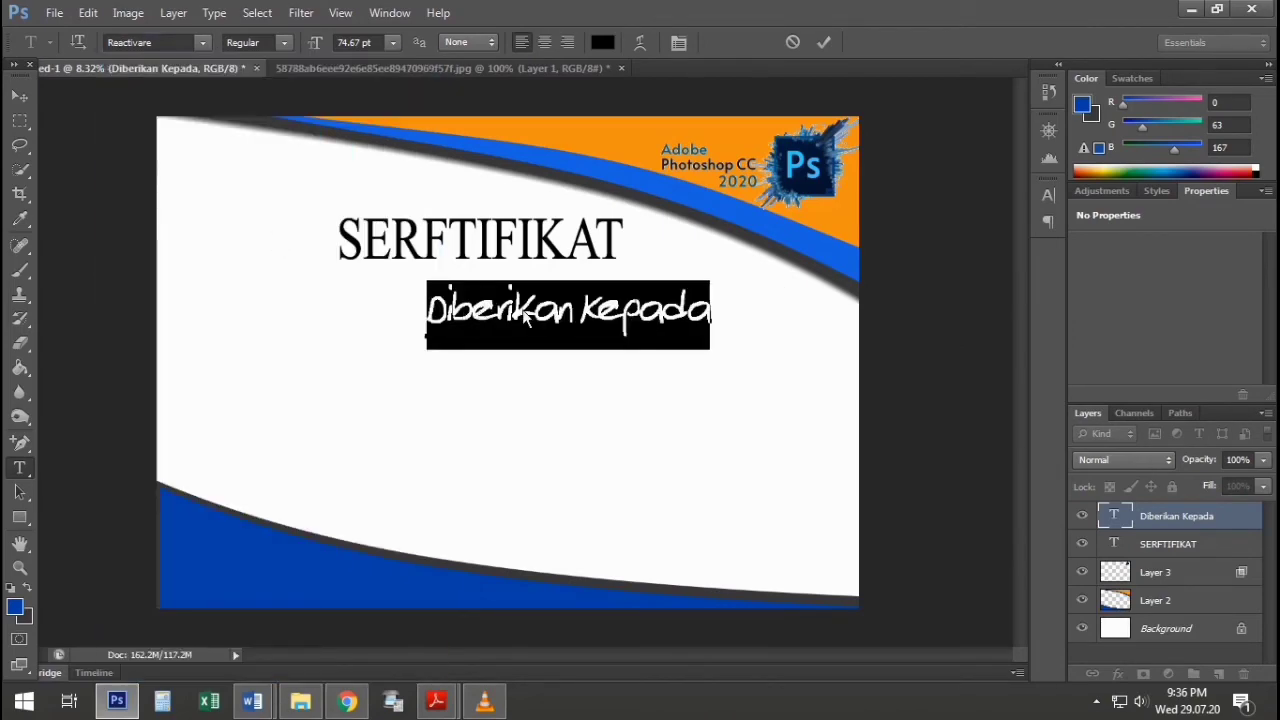
pyautogui.click(205, 43)
pyautogui.scroll(-20, 300, 400)
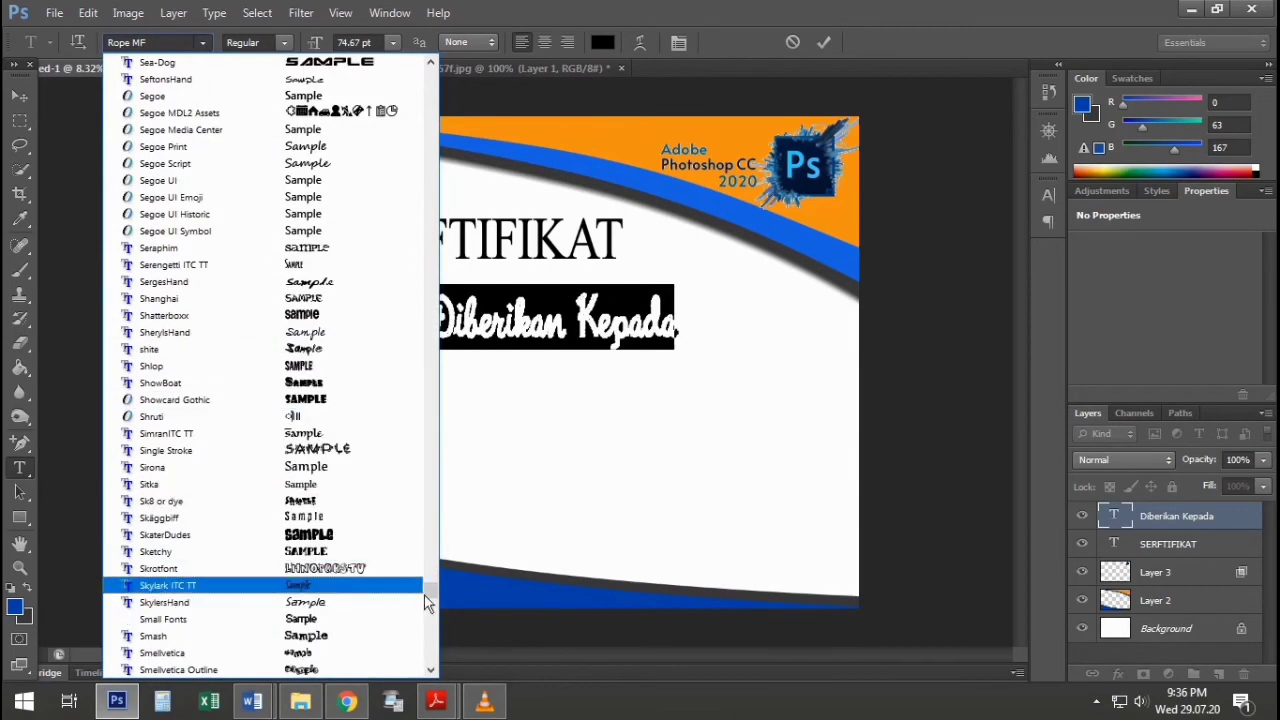
pyautogui.scroll(-20, 430, 619)
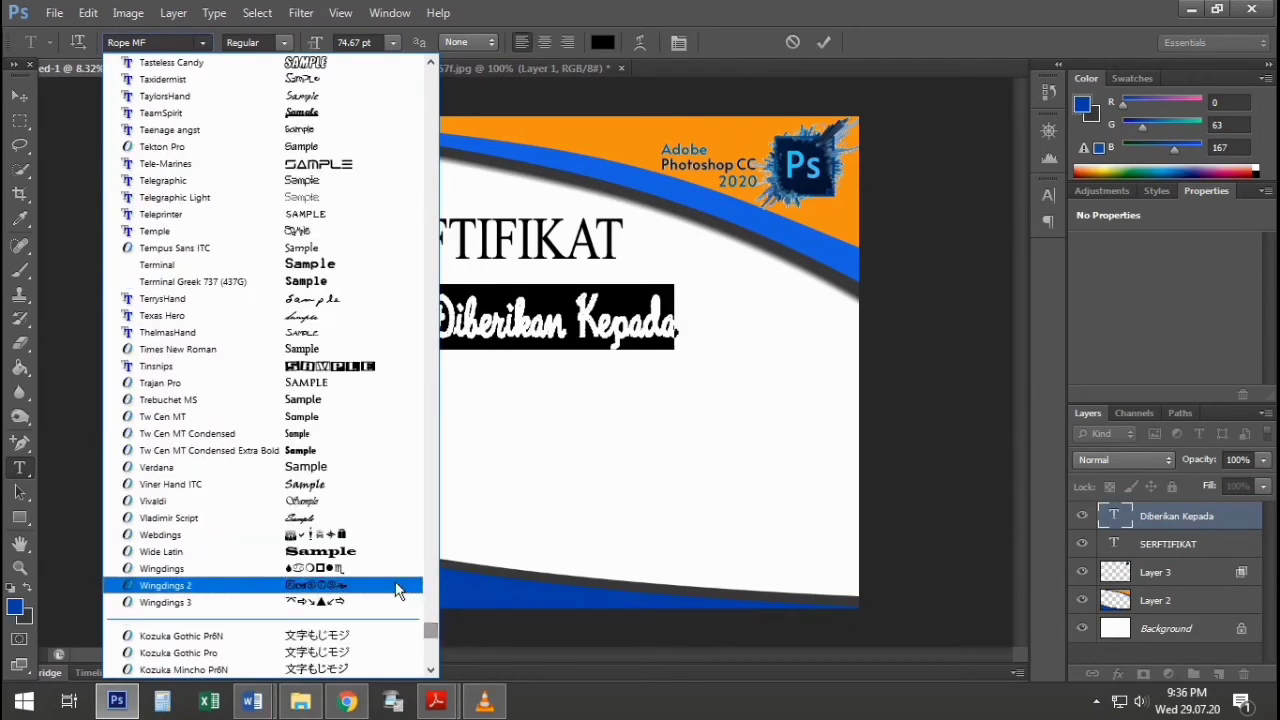
pyautogui.click(323, 501)
pyautogui.click(495, 350)
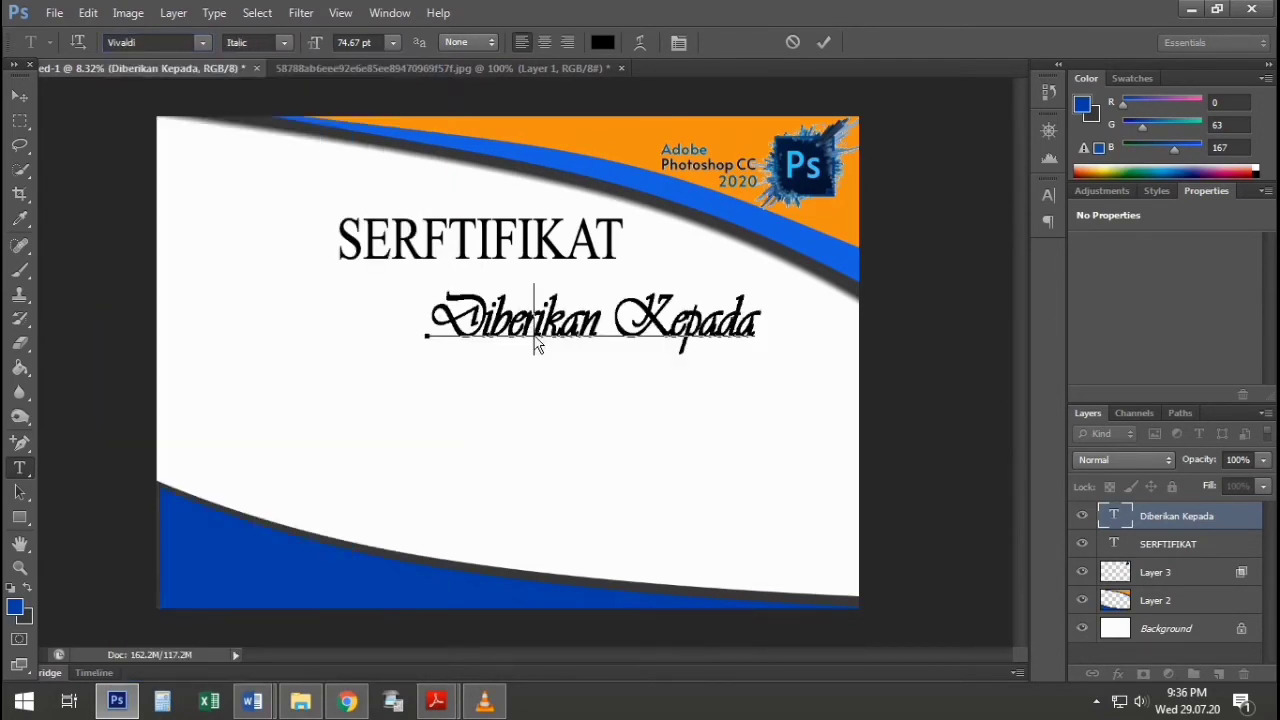
# Scale the "Diberikan Kepada" text to about 58% width and 36% height and center it just beneath the title.
pyautogui.click(20, 97)
pyautogui.moveTo(562, 333); pyautogui.dragTo(462, 328)
pyautogui.hotkey('ctrl', 't')
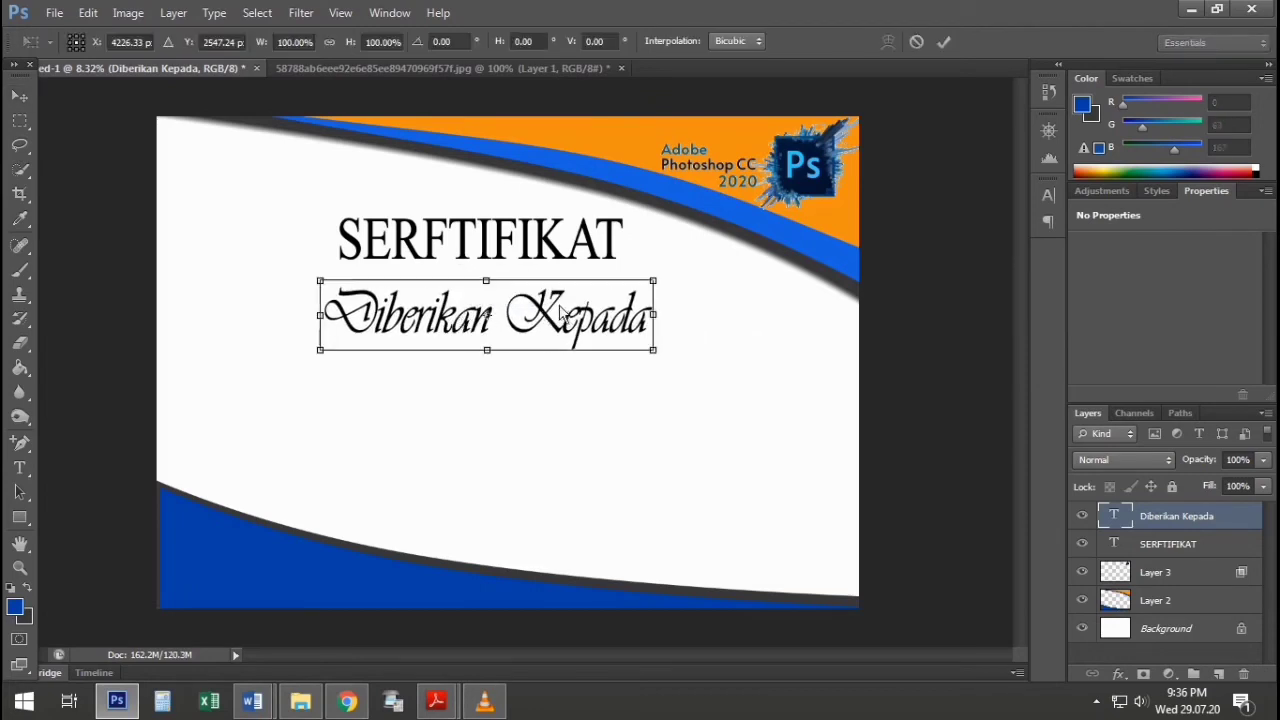
pyautogui.moveTo(652, 351); pyautogui.dragTo(512, 305)
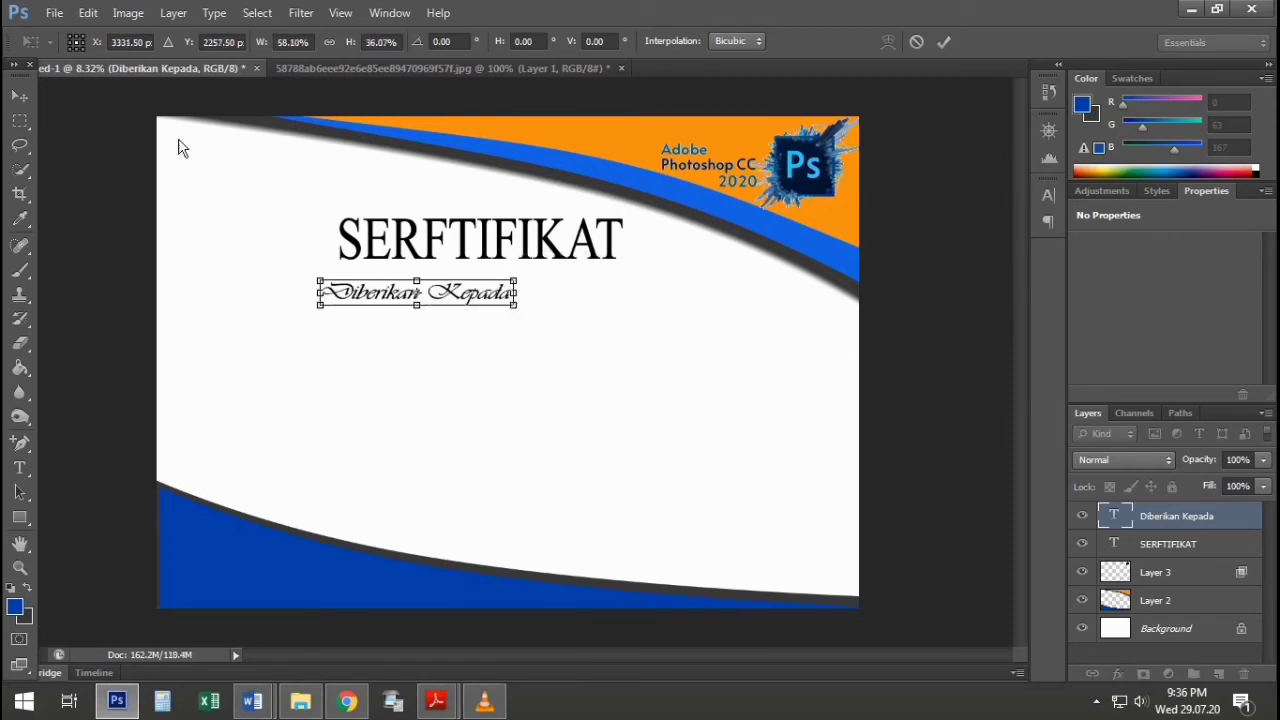
pyautogui.click(20, 95)
pyautogui.click(566, 272)
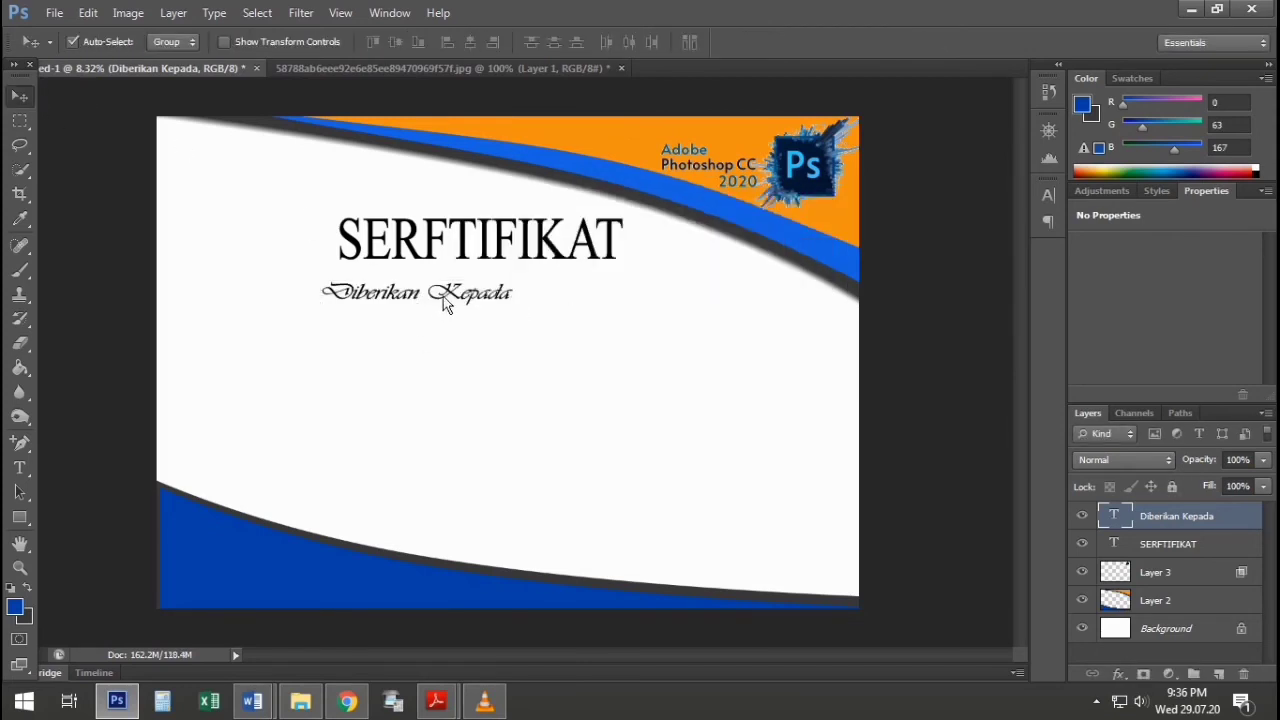
pyautogui.moveTo(446, 305); pyautogui.dragTo(500, 292)
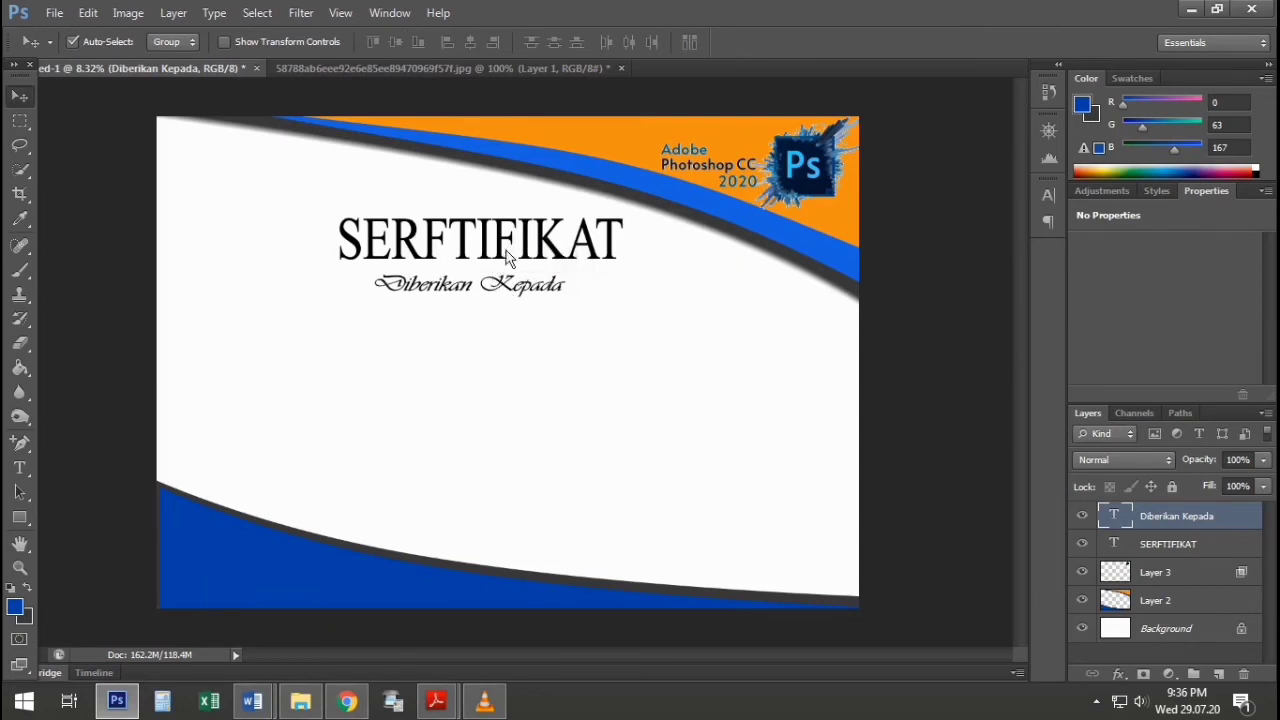
# Duplicate the "SERFTIFIKAT" title below "Diberikan Kepada" and replace the copy's text with "Mitra Mmcom99".
pyautogui.moveTo(508, 257); pyautogui.dragTo(512, 348)
pyautogui.press('t')
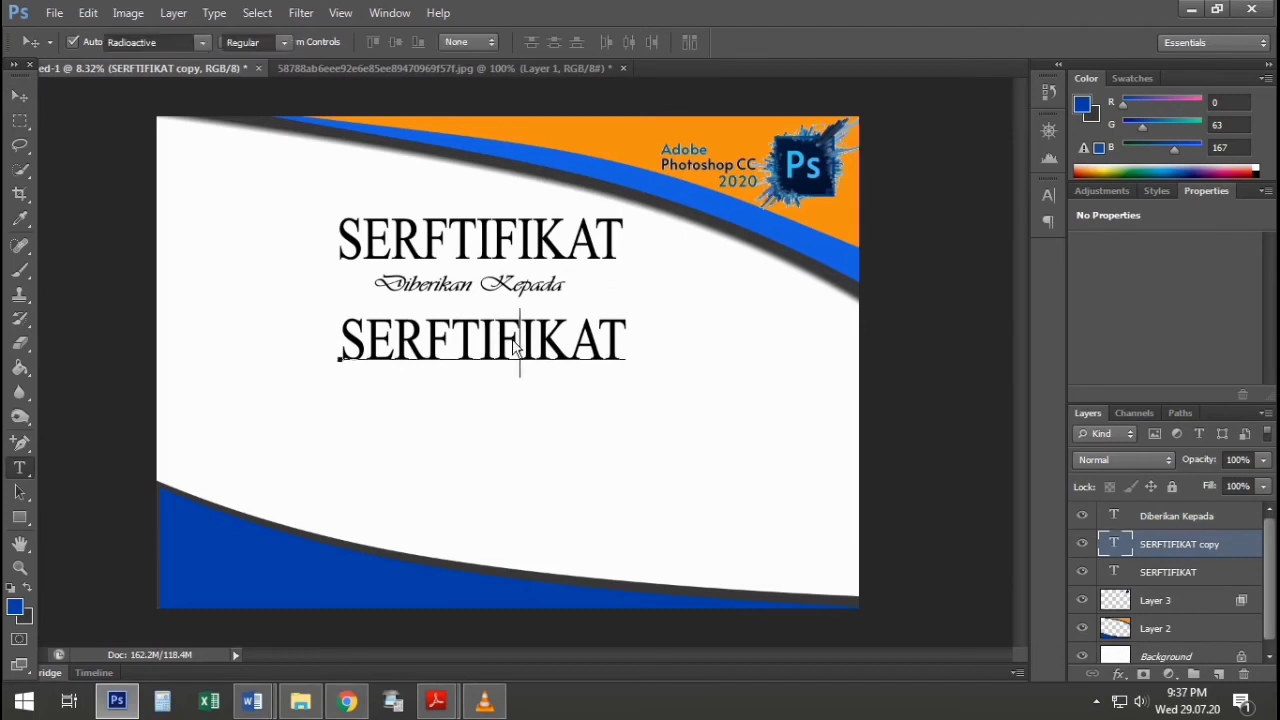
pyautogui.click(515, 347)
pyautogui.hotkey('ctrl', 'a')
pyautogui.write('MItra')
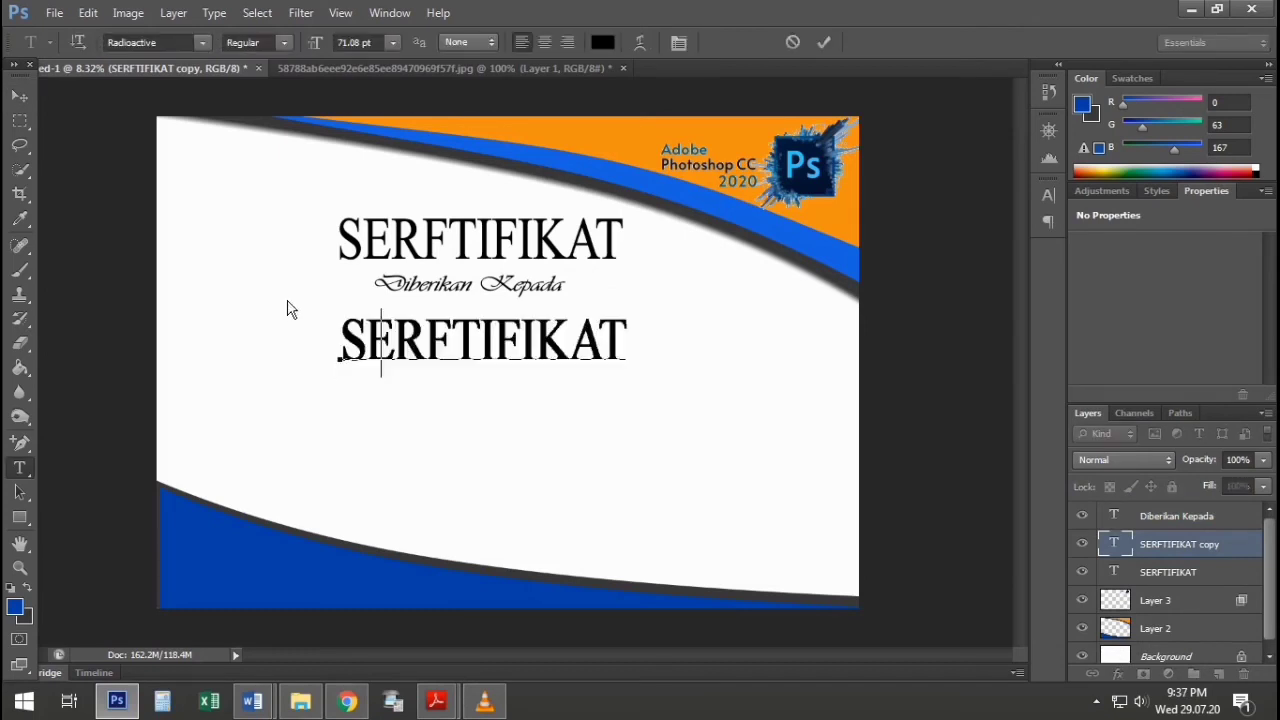
pyautogui.press('BackSpace')
pyautogui.press('BackSpace')
pyautogui.press('BackSpace')
pyautogui.press('BackSpace')
pyautogui.write('itra M')
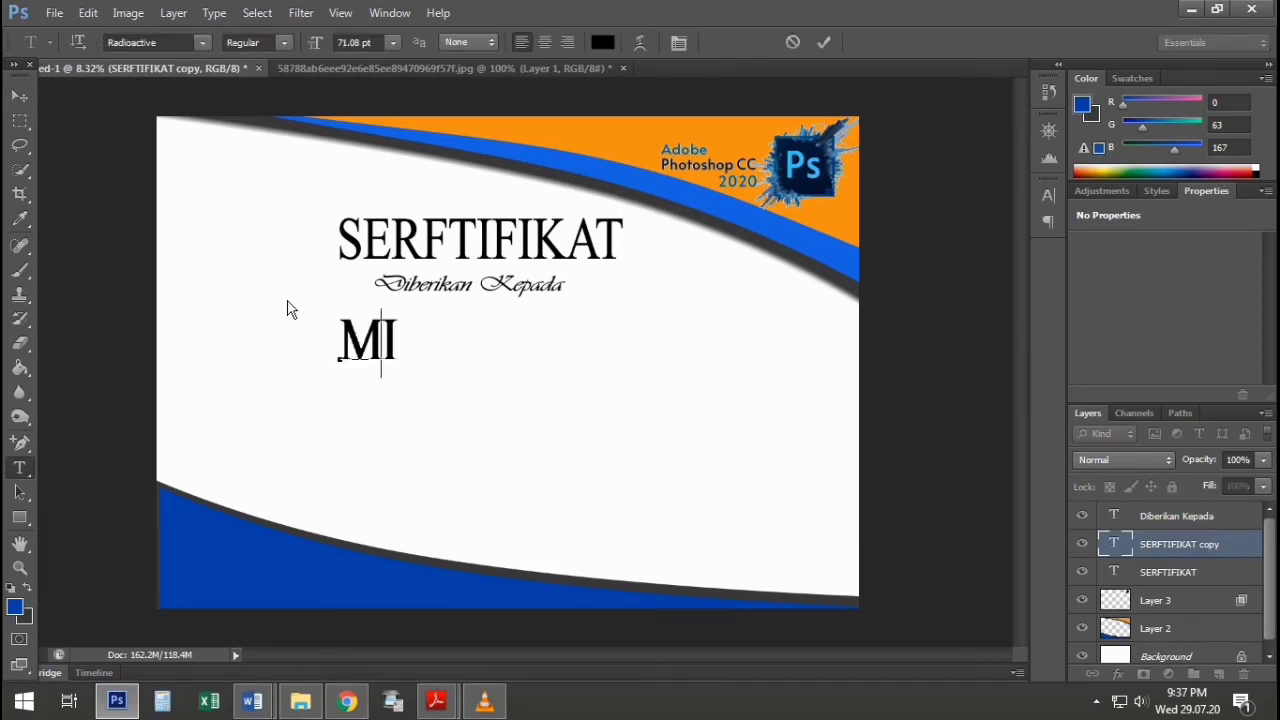
pyautogui.write('mcom99')
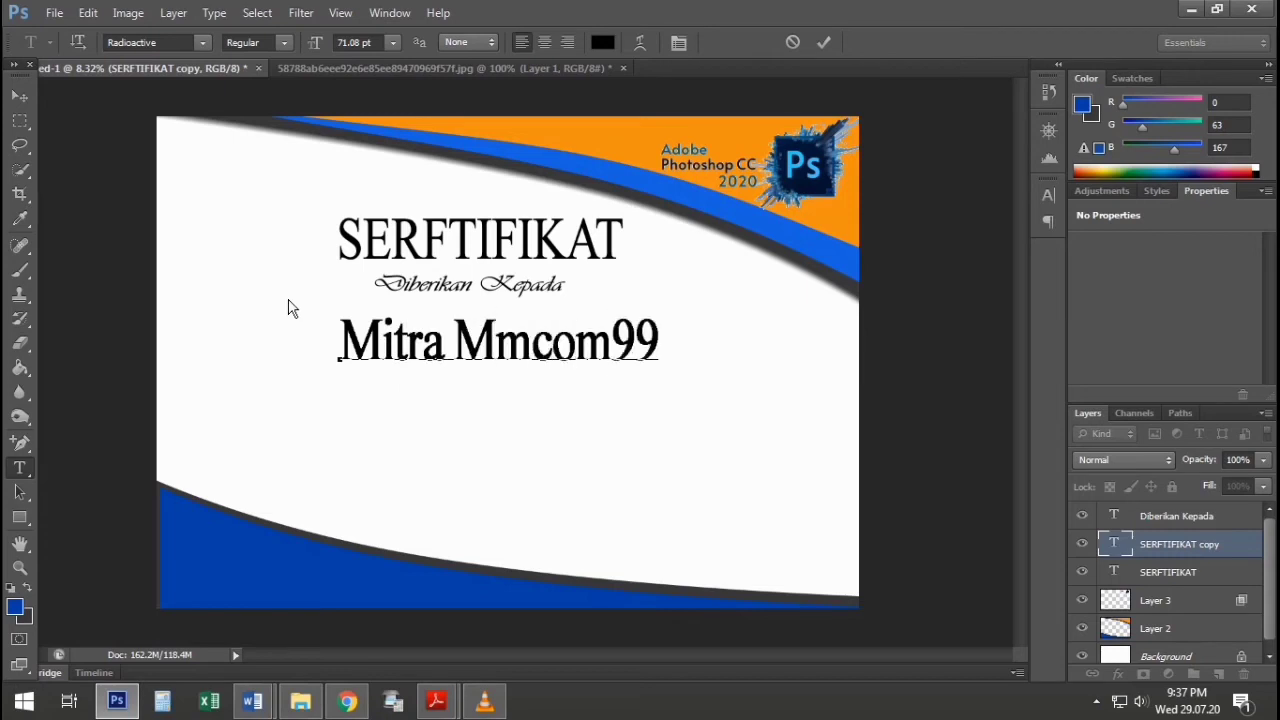
pyautogui.hotkey('ctrl', 'Return')
# Scale the "Mitra Mmcom99" text down so it is slightly narrower than the title.
pyautogui.press('v')
pyautogui.hotkey('ctrl', 't')
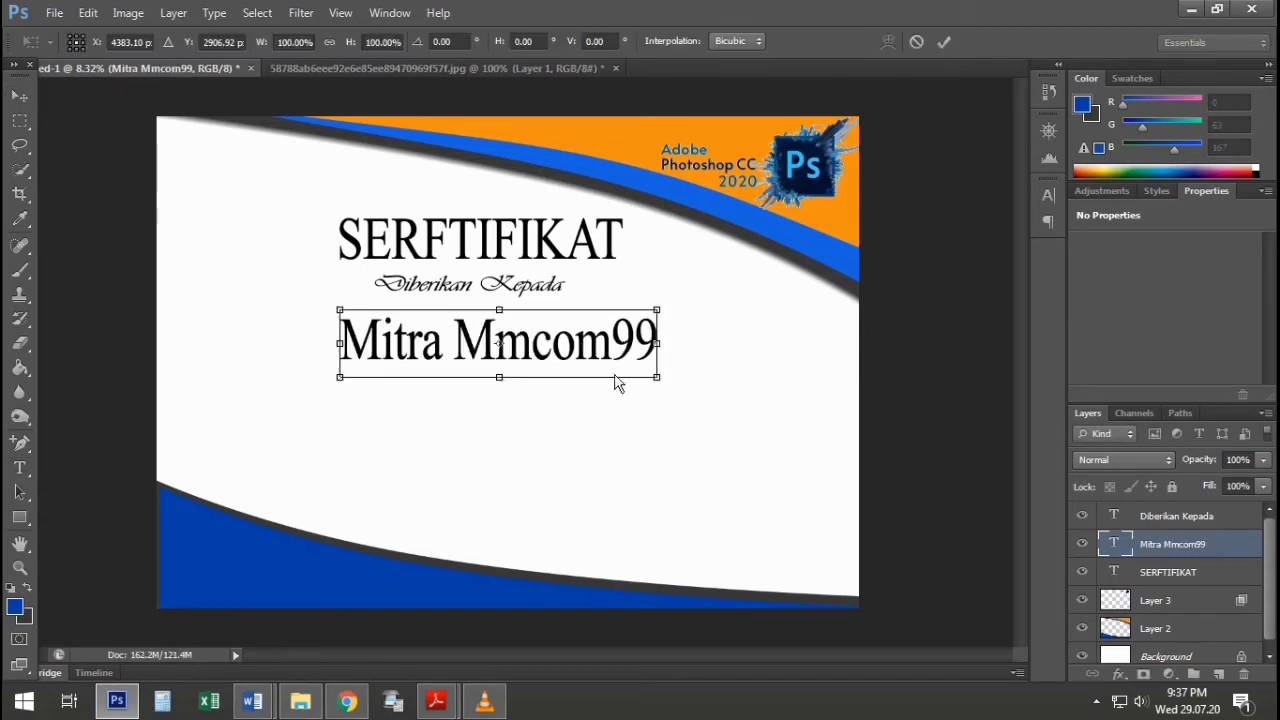
pyautogui.moveTo(662, 392); pyautogui.dragTo(595, 363)
pyautogui.click(20, 95)
pyautogui.click(549, 277)
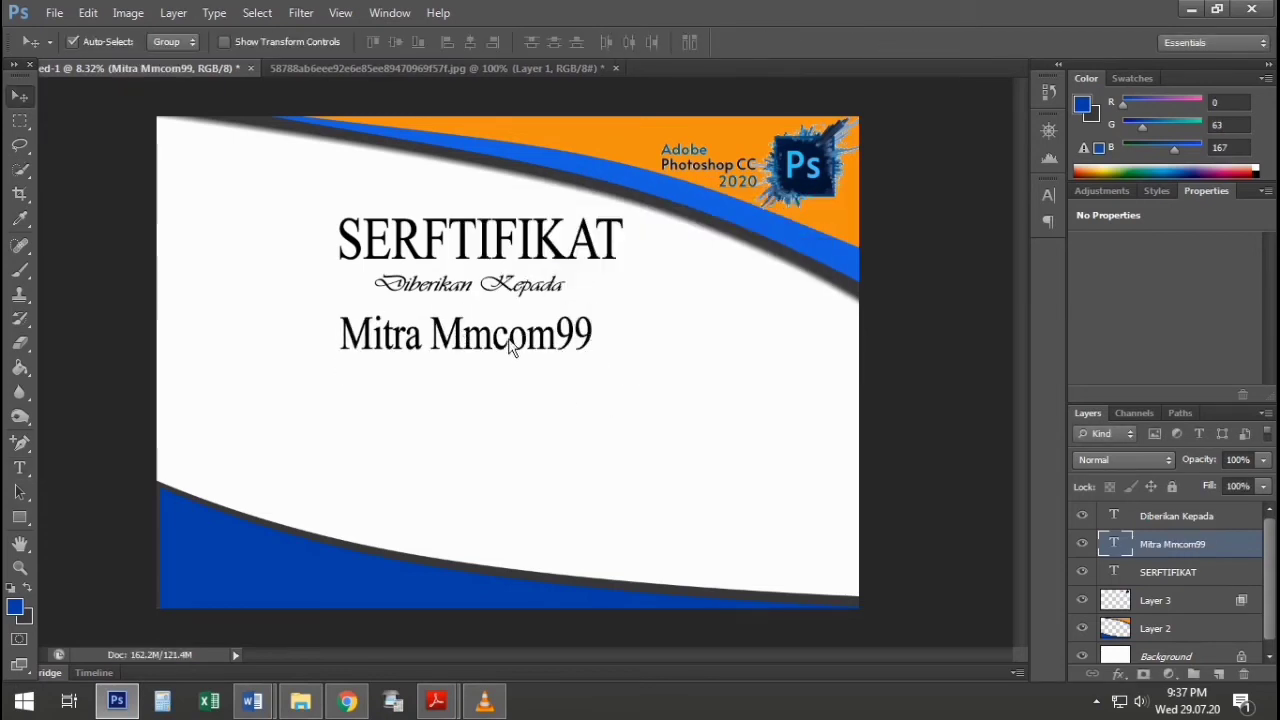
# Center "Mitra Mmcom99" under "Diberikan Kepada" and place a copy of the "Diberikan Kepada" text below the recipient line.
pyautogui.moveTo(512, 341); pyautogui.dragTo(467, 405)
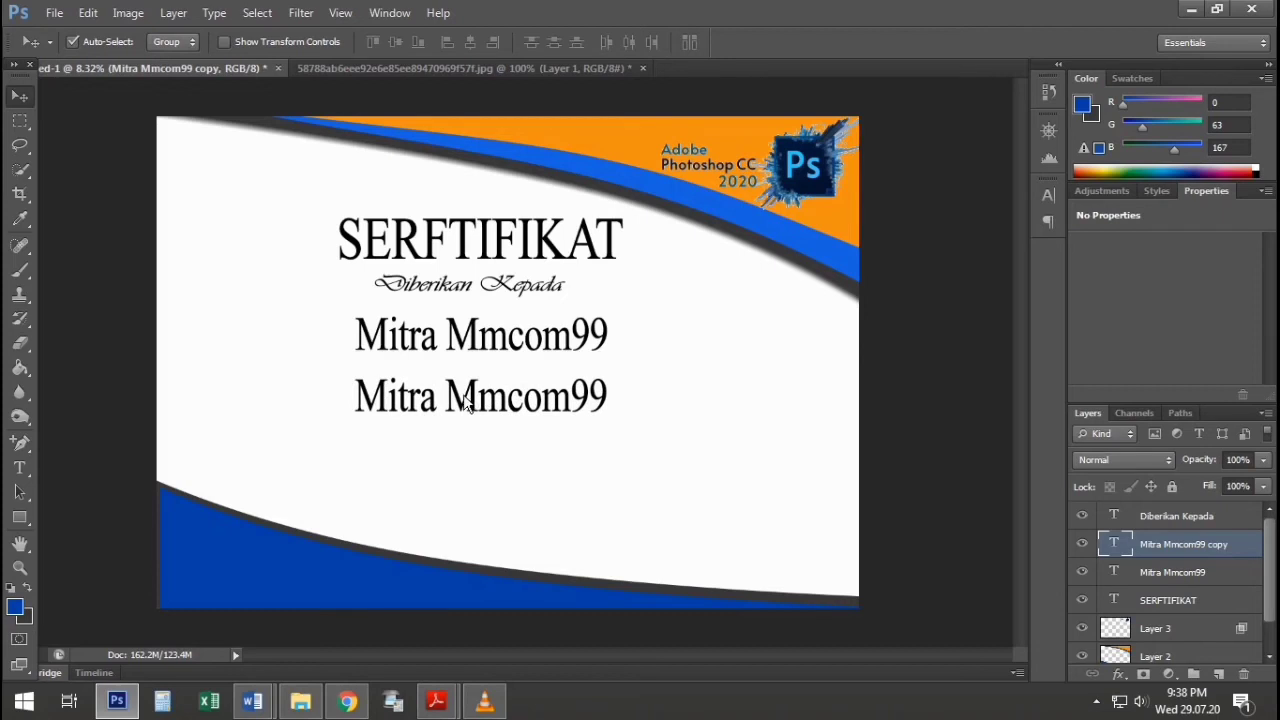
pyautogui.press('Delete')
pyautogui.moveTo(502, 292); pyautogui.dragTo(505, 410)
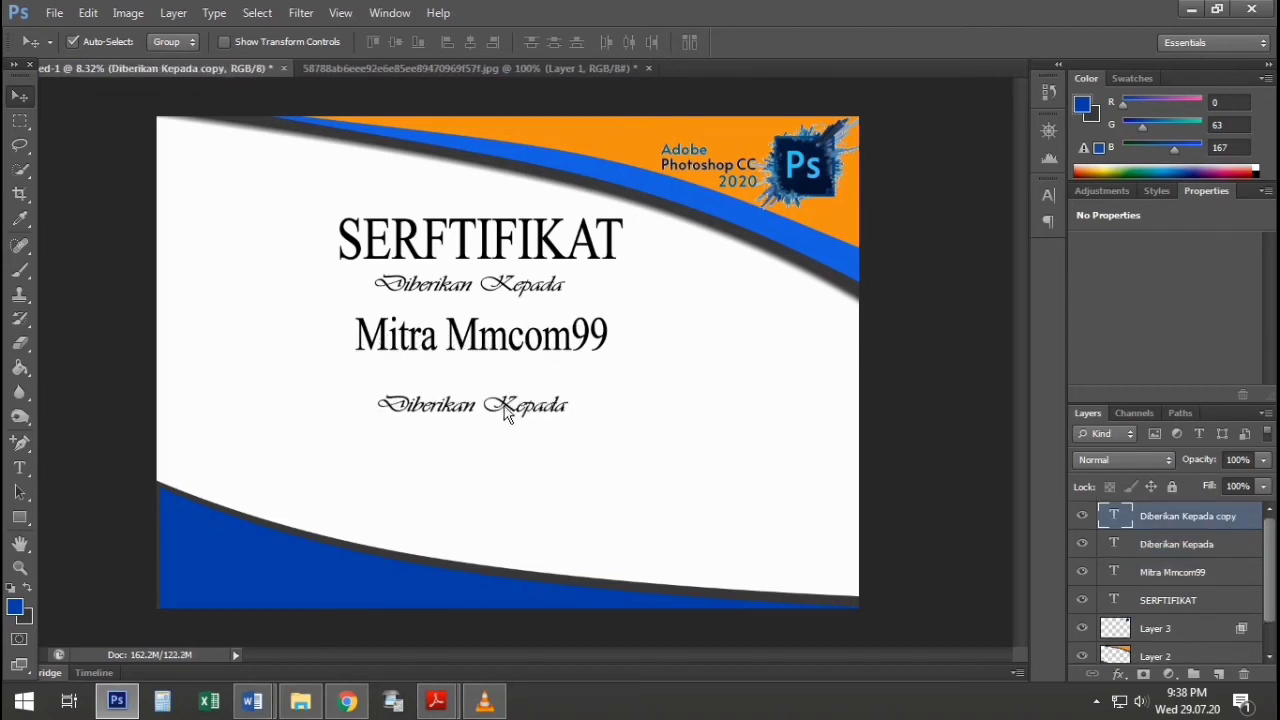